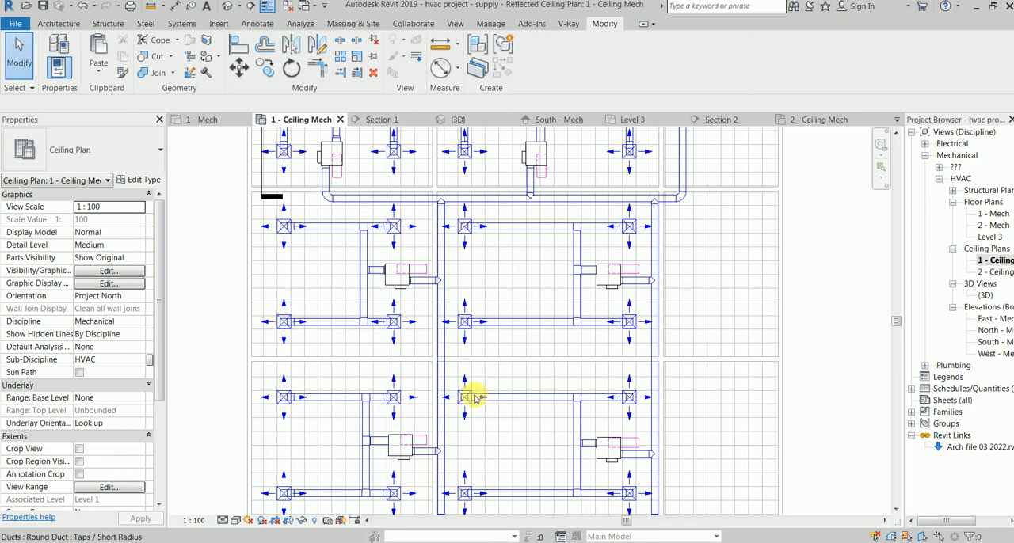
Step: Start an air terminal similar to an existing supply diffuser and change its type to M_Return Diffuser 600 x 600 Face 300 x 300 Connection
scroll(493, 344, down, 1)
middle_drag(433, 272, 449, 334)
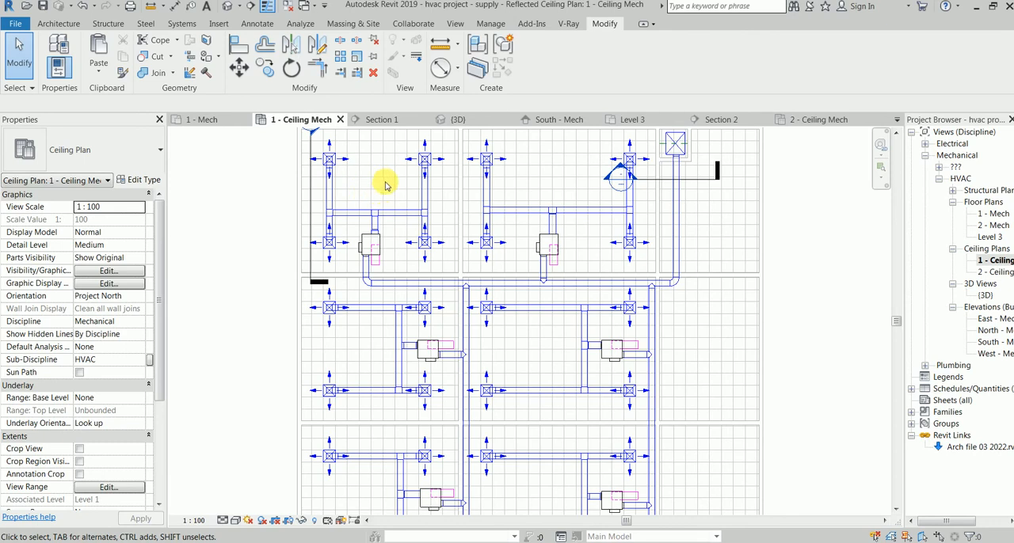
mouse_move(386, 186)
middle_down()
mouse_move(389, 175)
mouse_move(368, 176)
middle_up()
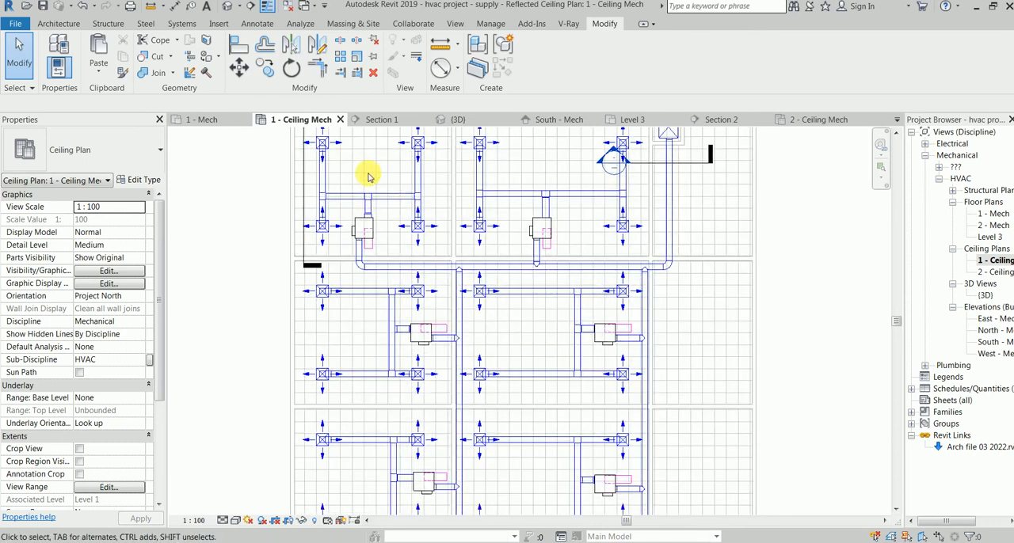
click(321, 303)
right_click(321, 304)
click(385, 119)
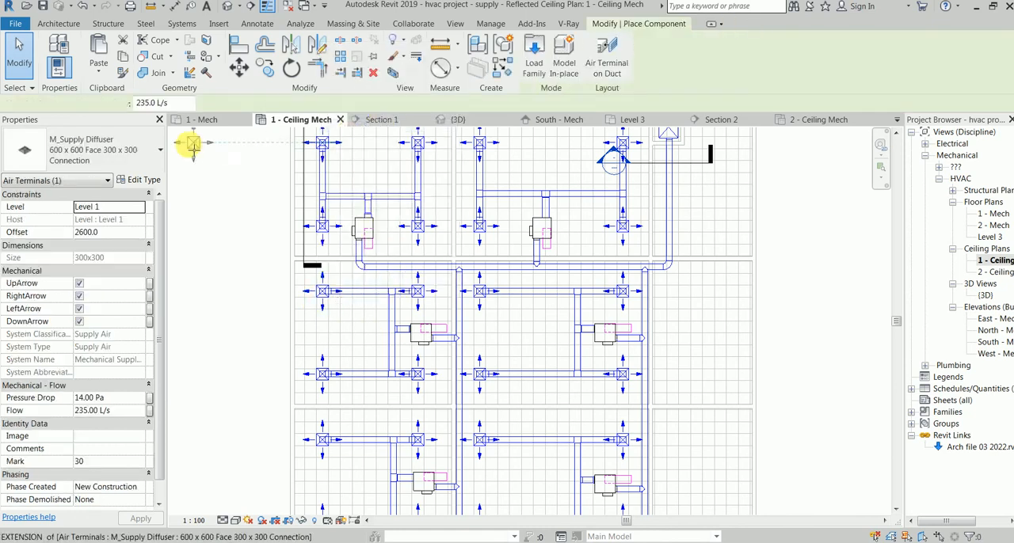
click(117, 145)
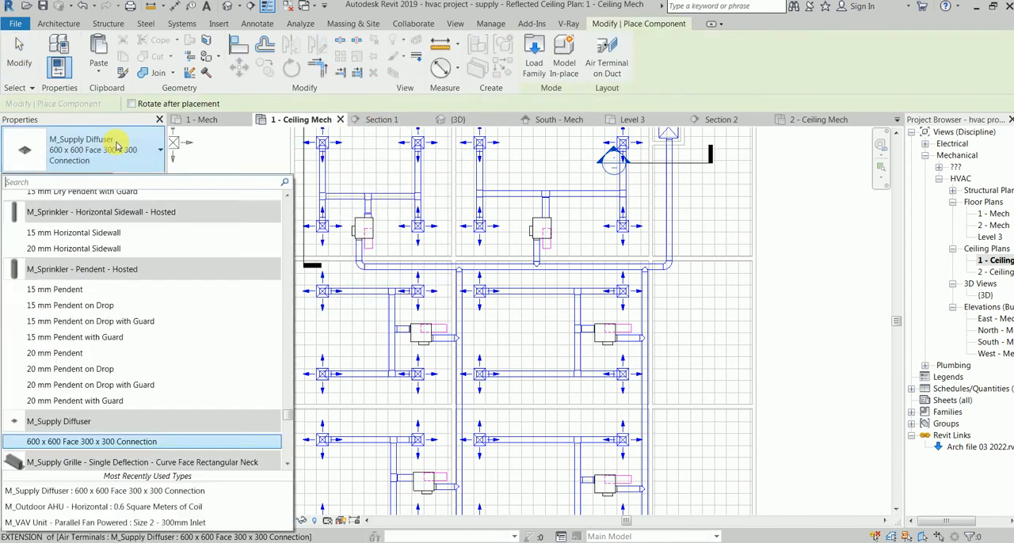
scroll(159, 353, down, 4)
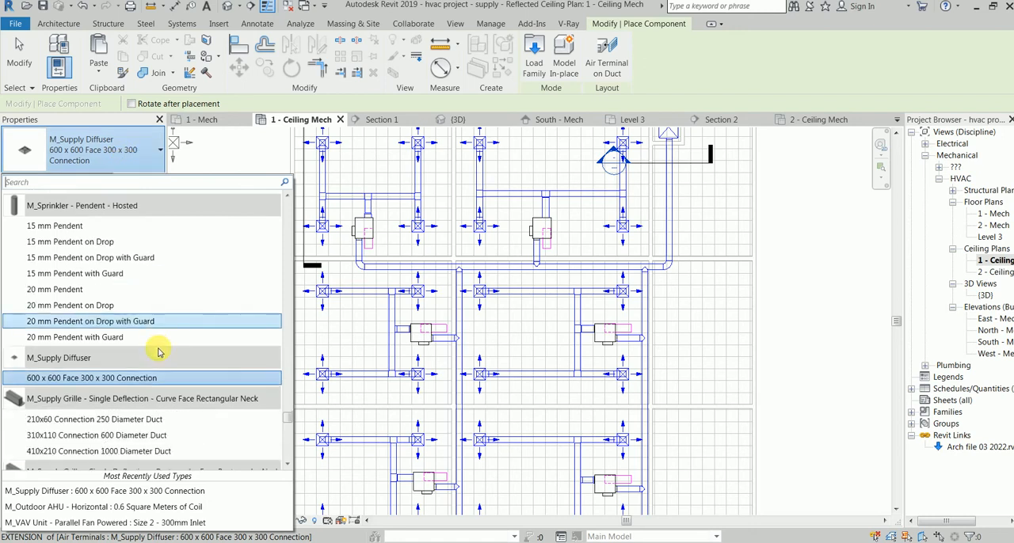
scroll(158, 353, down, 1)
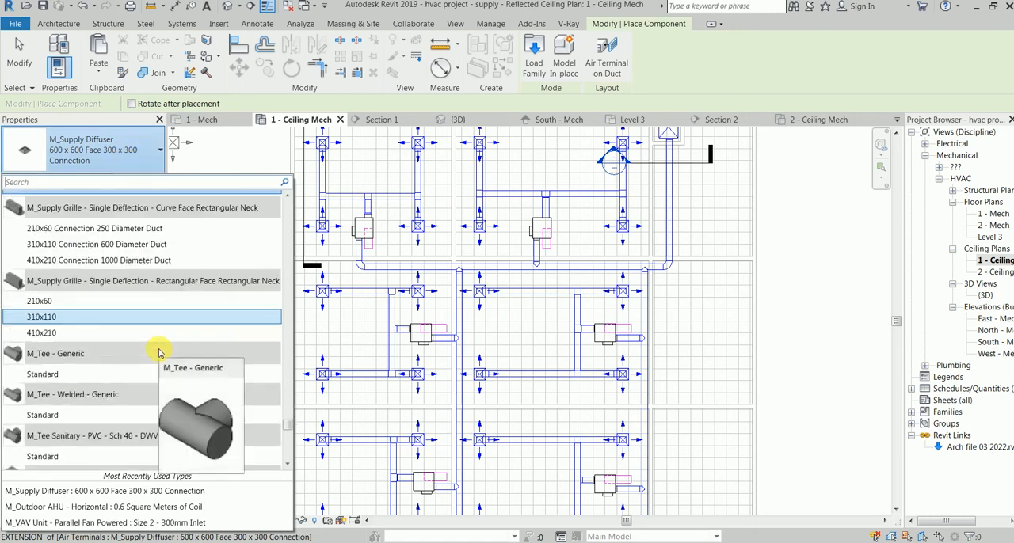
scroll(161, 325, up, 5)
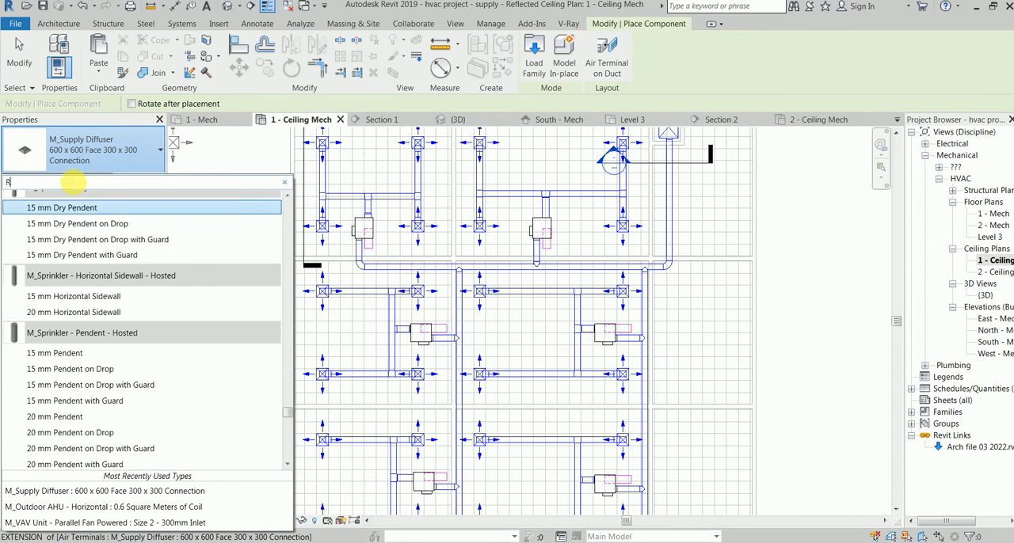
text(ETUR)
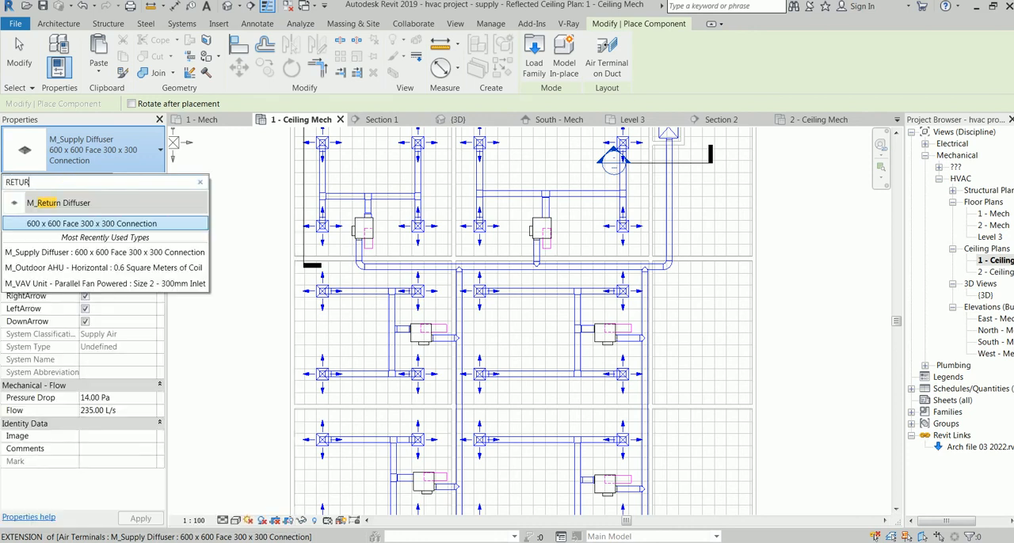
click(89, 224)
click(117, 233)
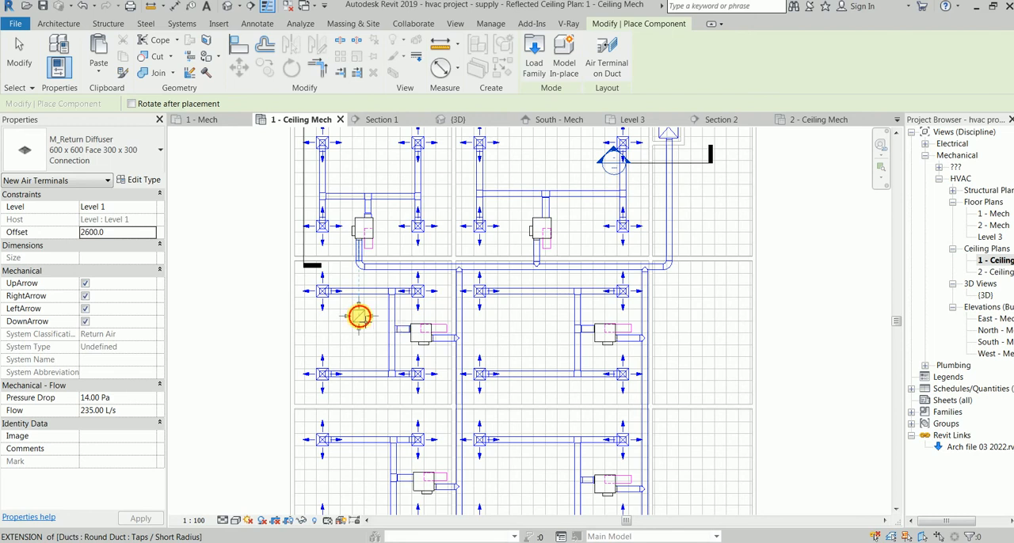
Step: Place one return diffuser at a 2600 offset among the supply diffusers in the second-row left room, then end placement
click(359, 316)
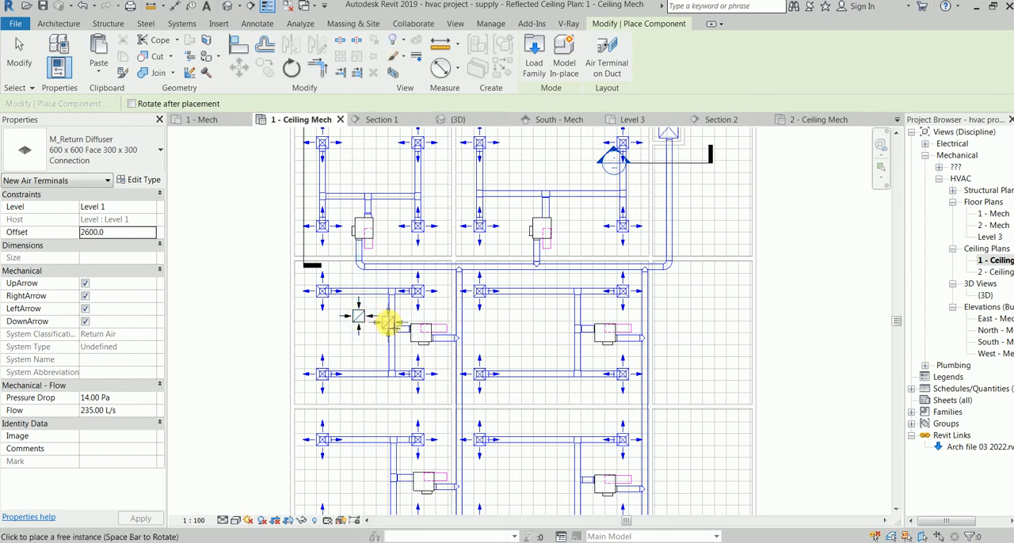
scroll(372, 321, up, 3)
key(Escape)
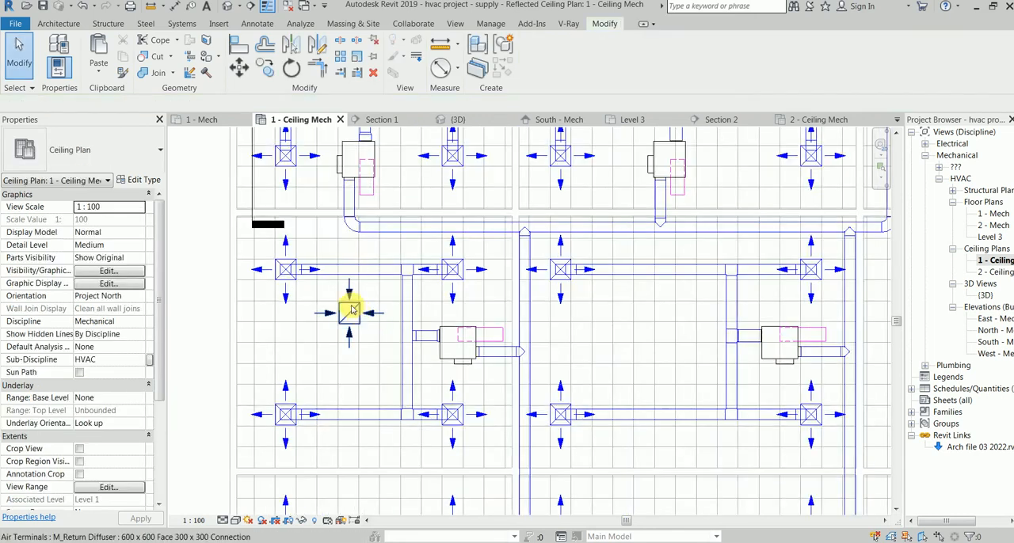
Step: Cut a horizontal section just below the return diffuser, running across to the room's VAV unit, and open the section view
click(408, 298)
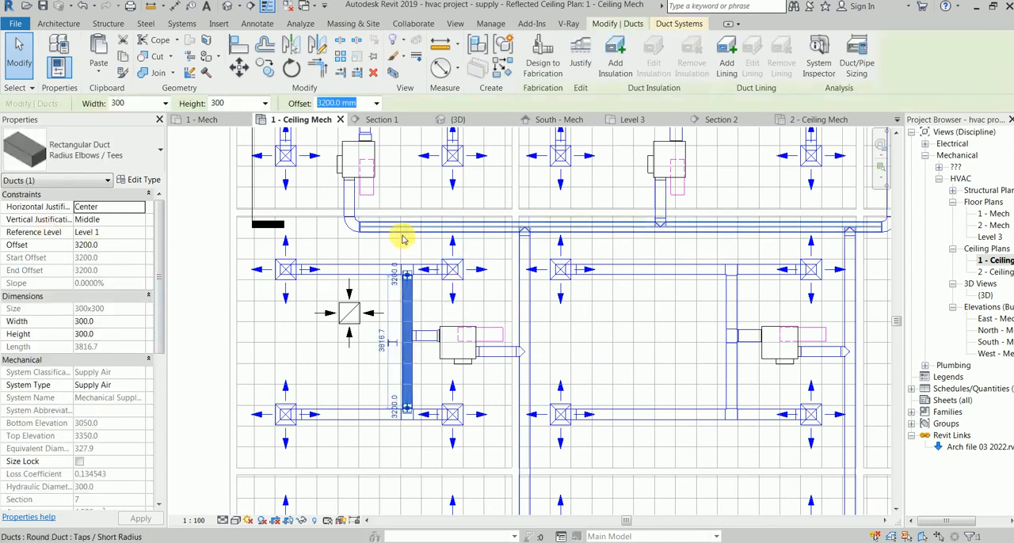
scroll(402, 235, down, 2)
click(365, 293)
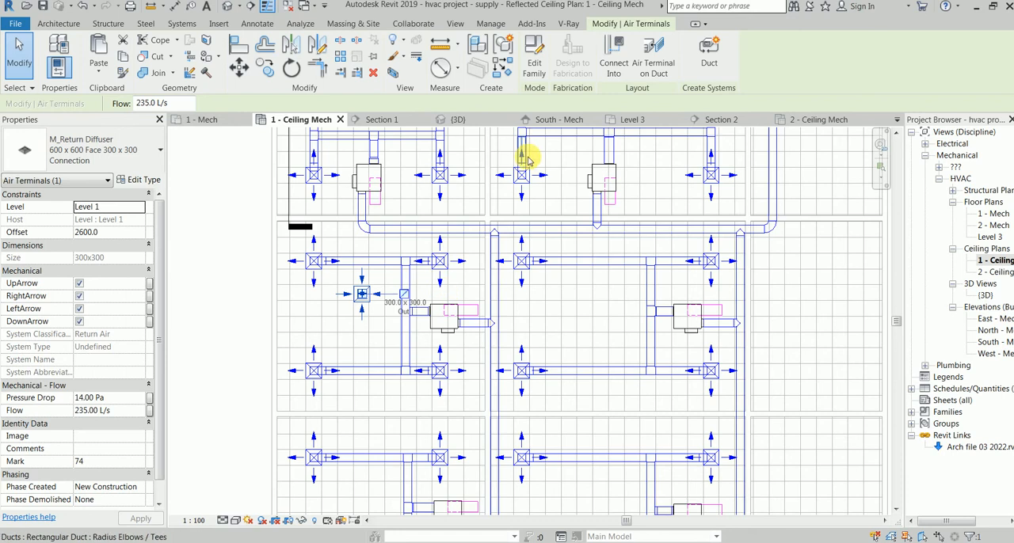
click(249, 8)
click(351, 333)
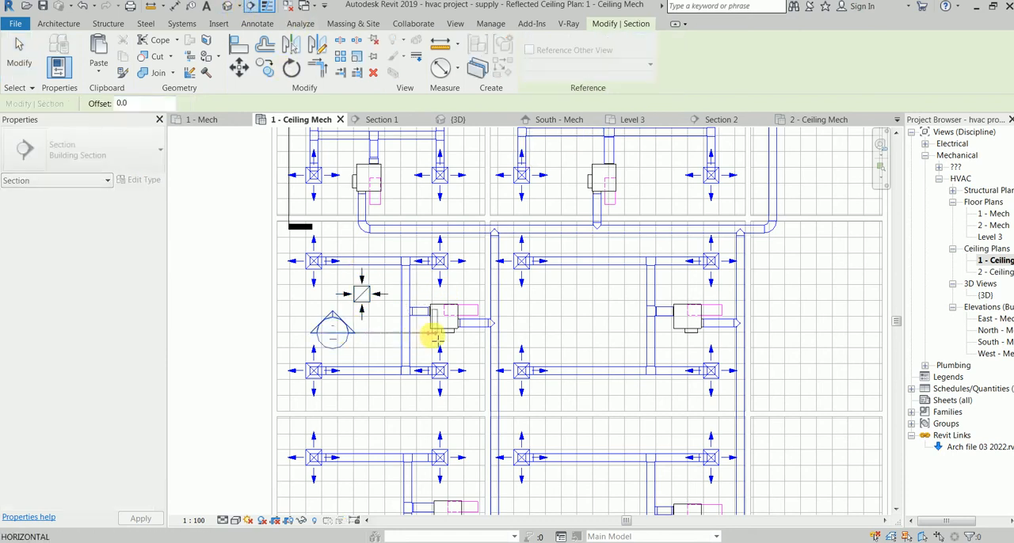
click(432, 333)
right_click(383, 328)
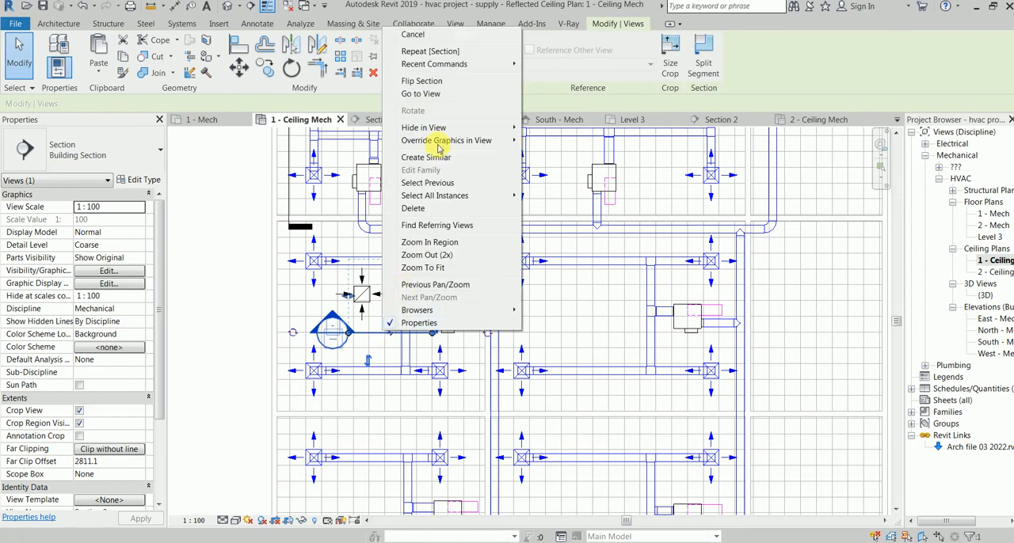
click(450, 93)
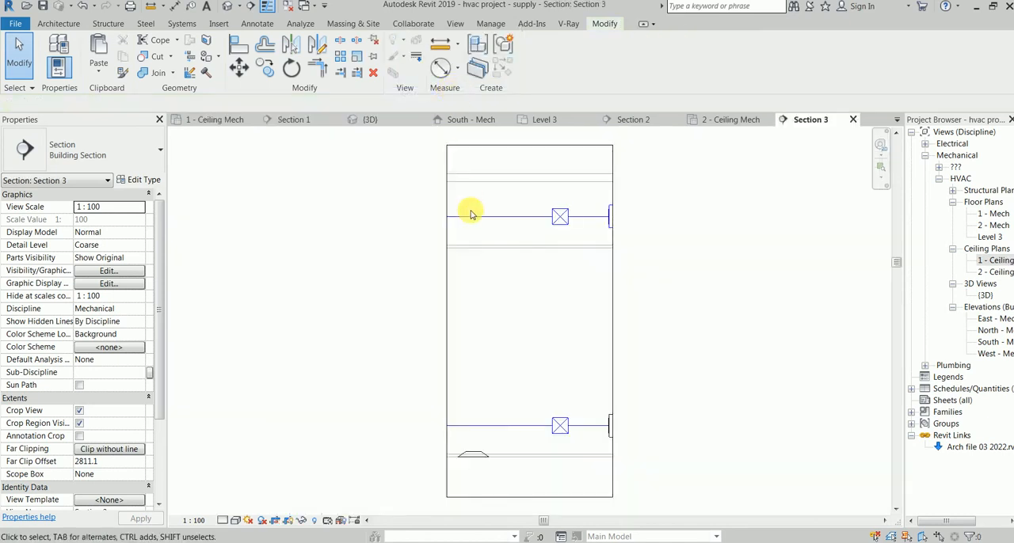
Step: Set the section view's detail level to Fine and widen its crop region on both sides to include the whole room
click(223, 520)
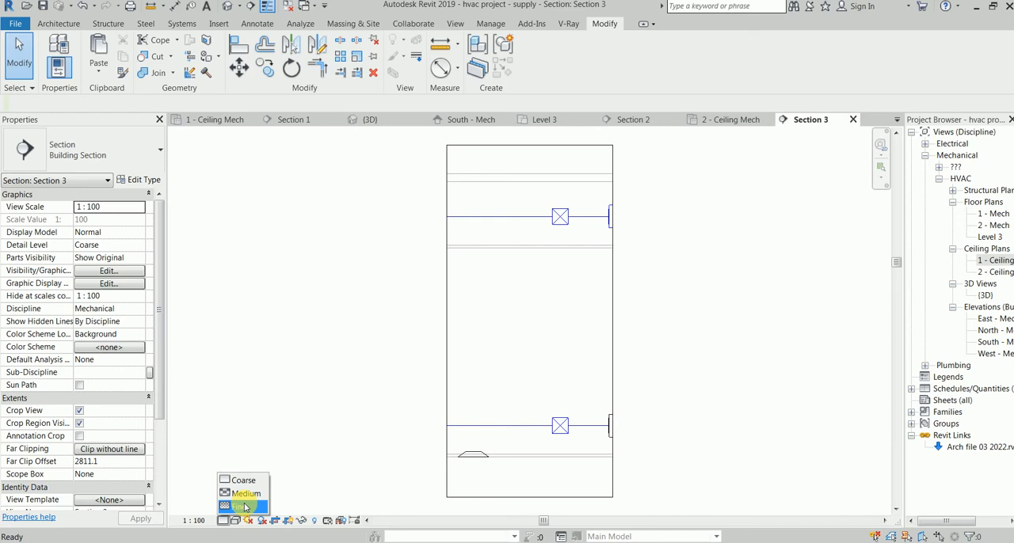
click(244, 507)
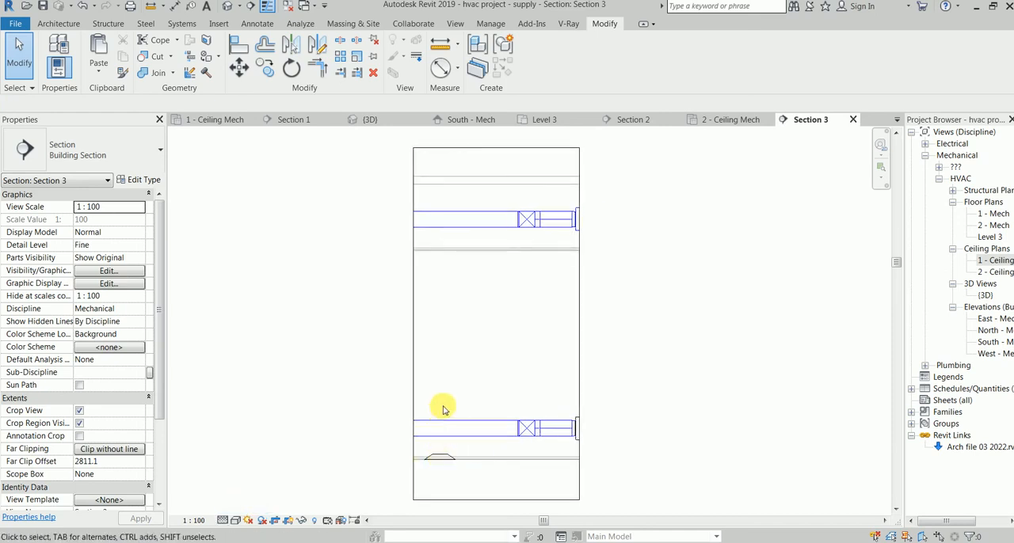
scroll(502, 267, down, 2)
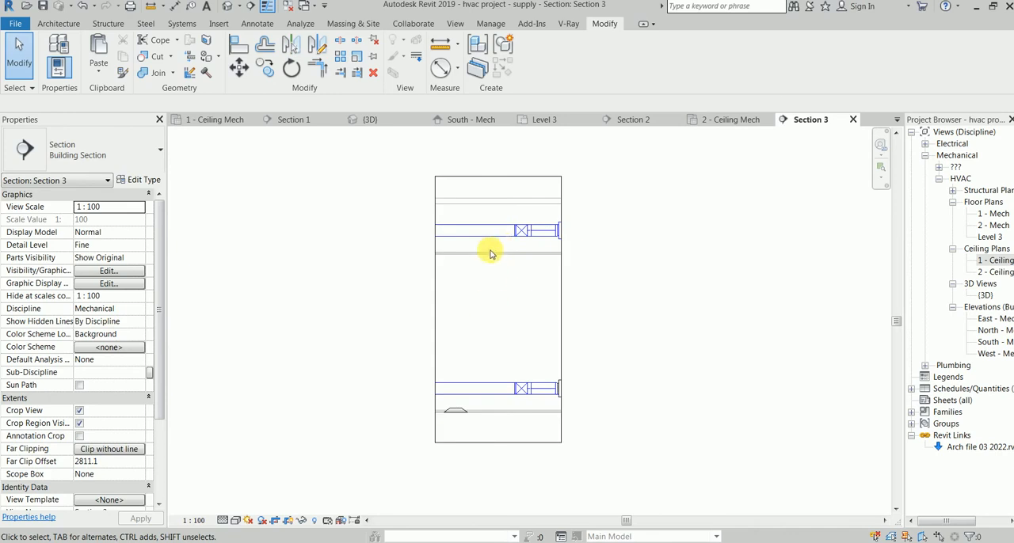
click(435, 301)
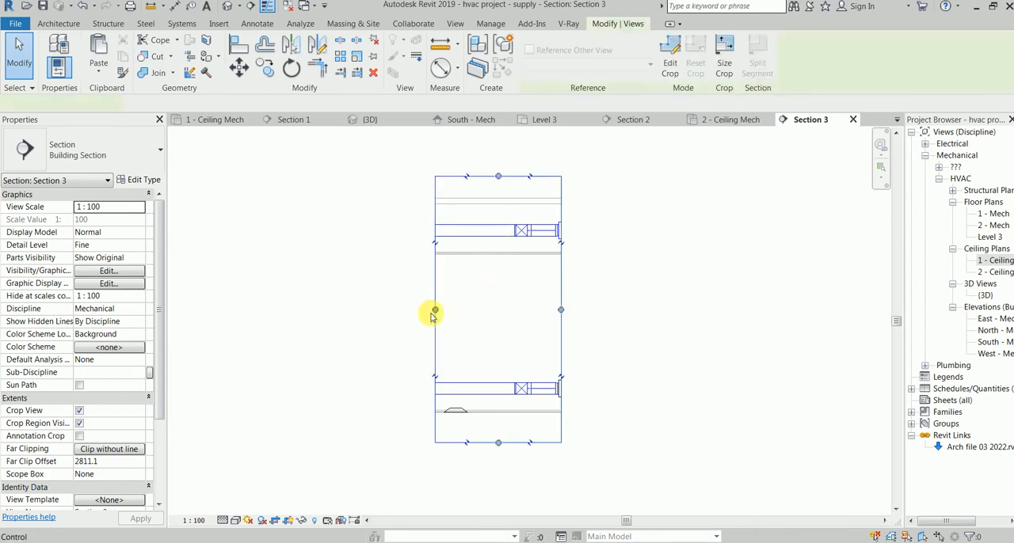
drag(434, 308, 210, 309)
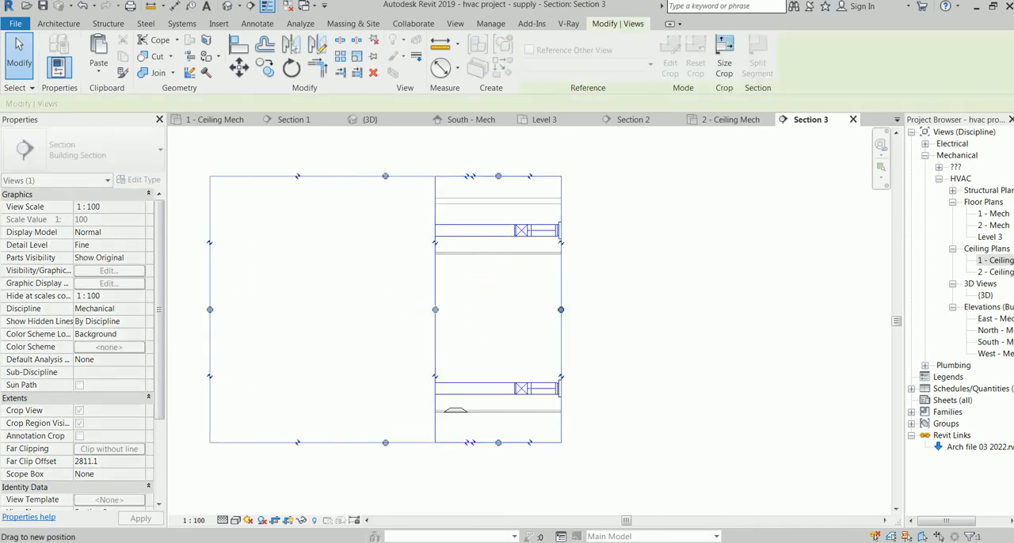
drag(331, 538, 205, 351)
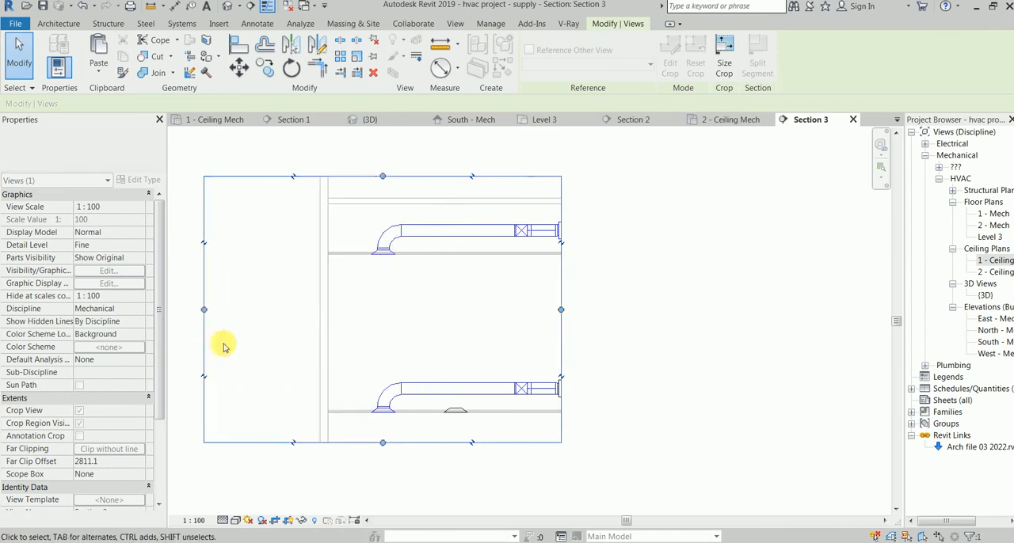
drag(562, 310, 828, 311)
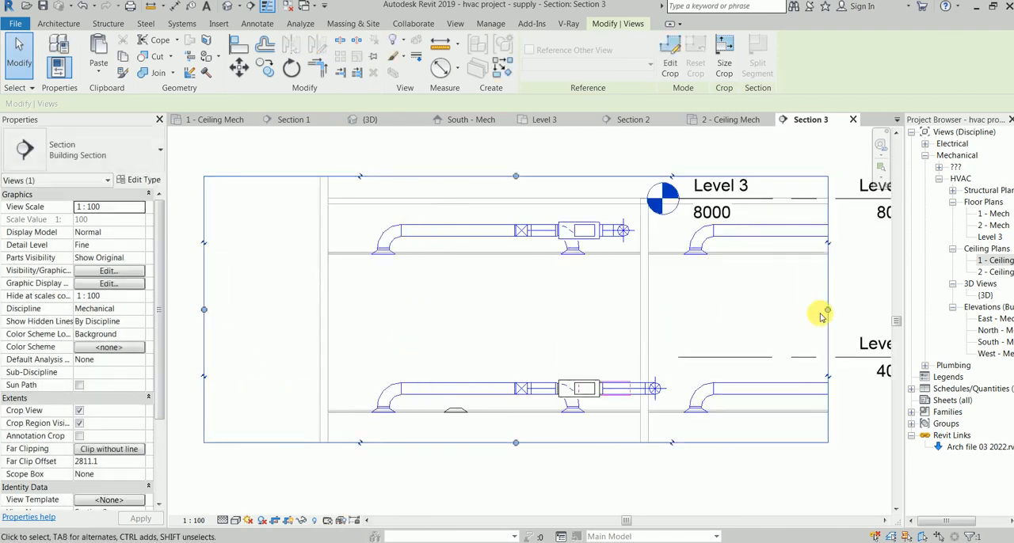
middle_drag(800, 317, 708, 317)
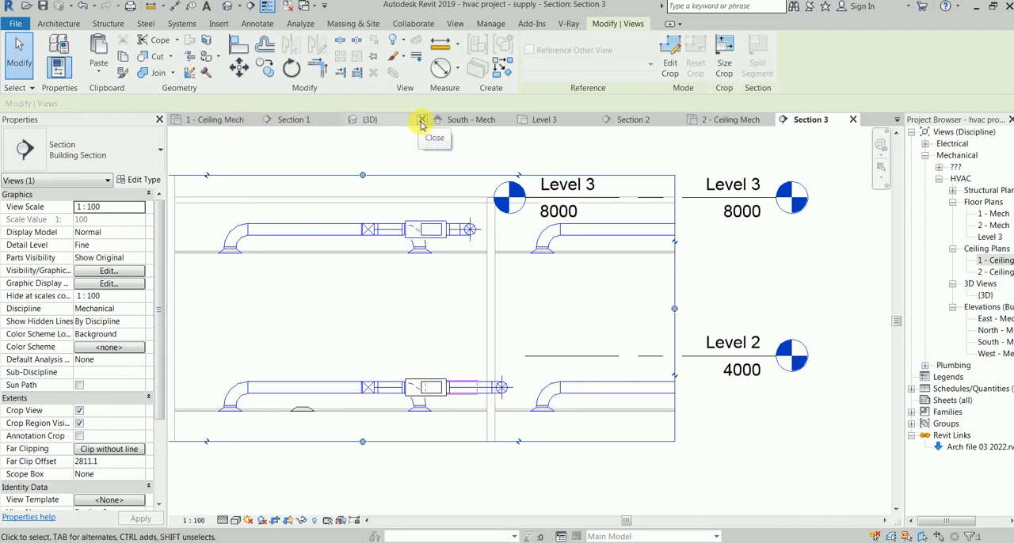
Step: Close all inactive views and reopen the 1 - Ceiling Mech ceiling plan at the room with the return diffuser
click(288, 7)
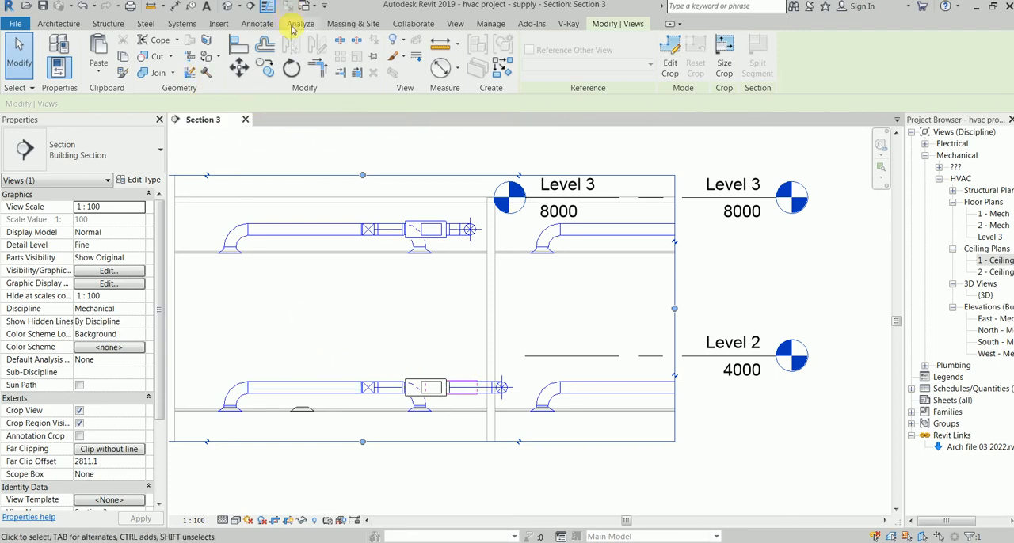
double_click(994, 262)
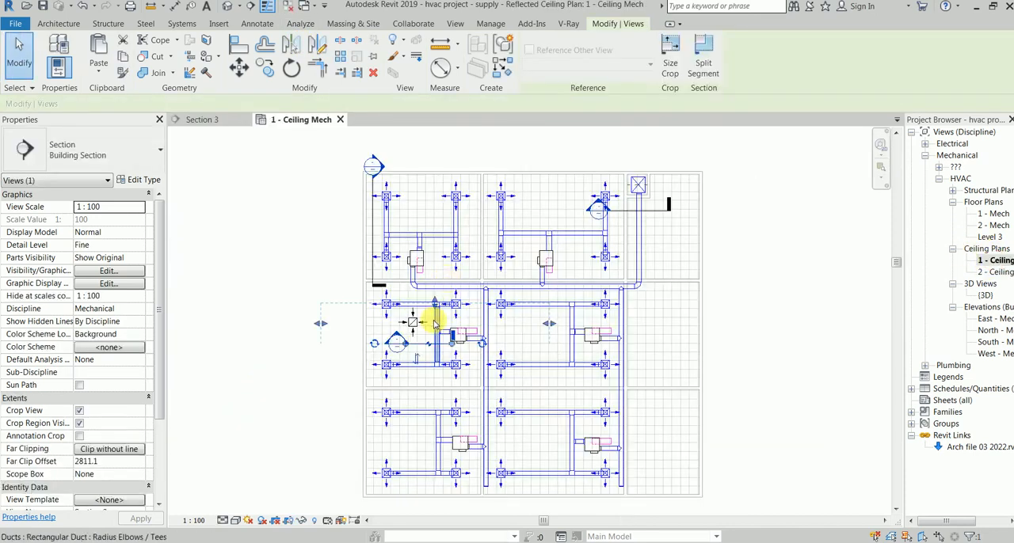
scroll(404, 320, up, 1)
click(228, 274)
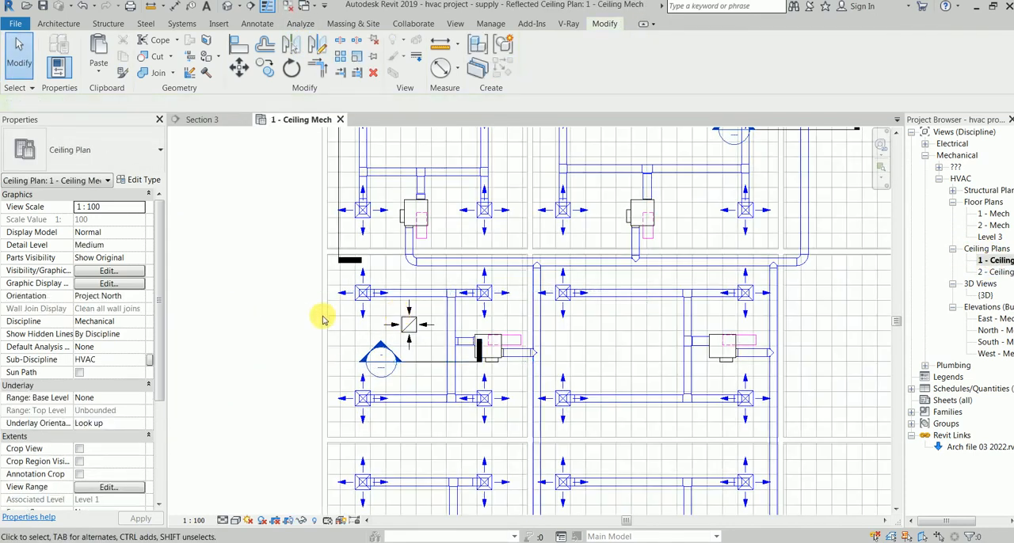
Step: Extend the VAV unit's 400x350 return duct at 3200 mm offset about 1300 mm north, then turn it back west toward the diffuser
click(409, 323)
scroll(499, 334, up, 2)
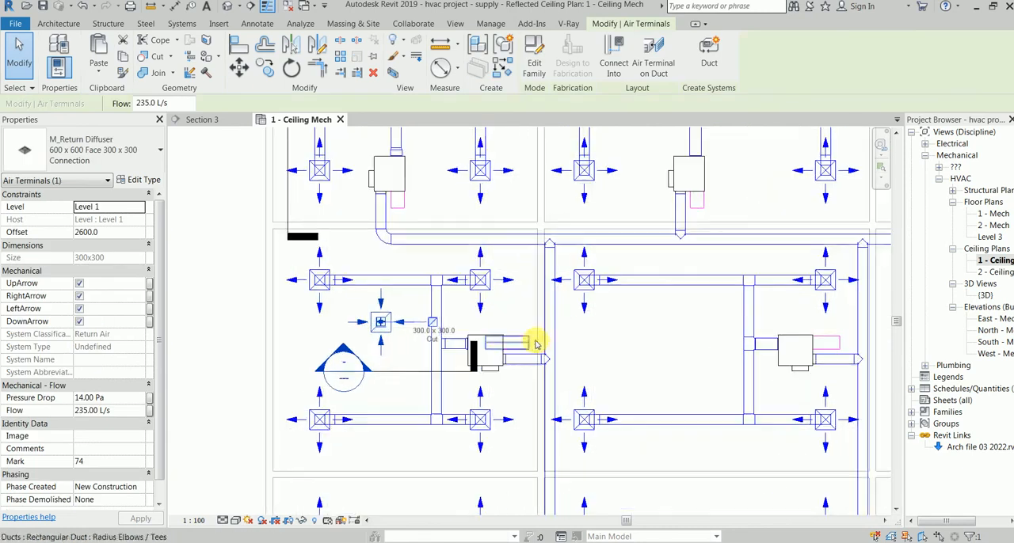
click(532, 342)
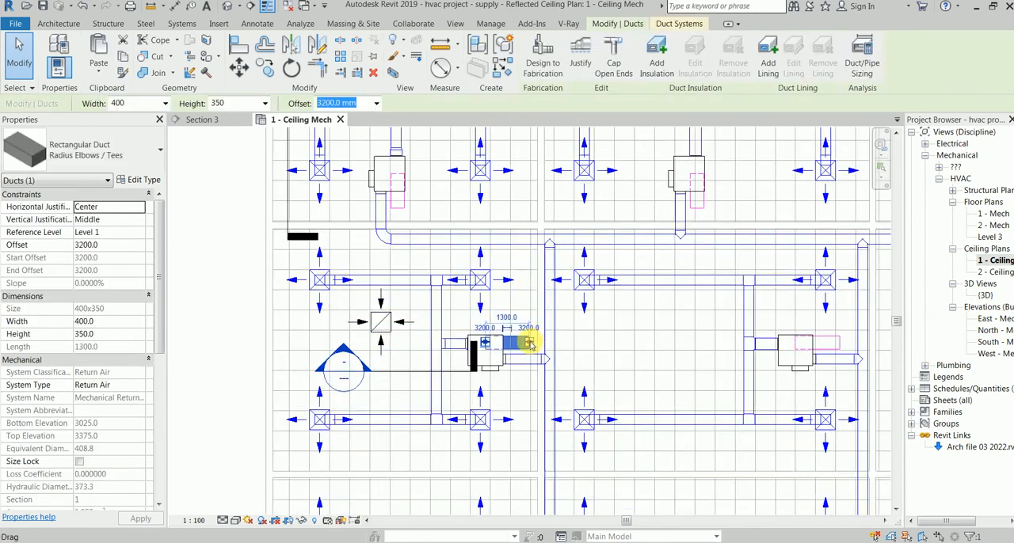
right_click(532, 345)
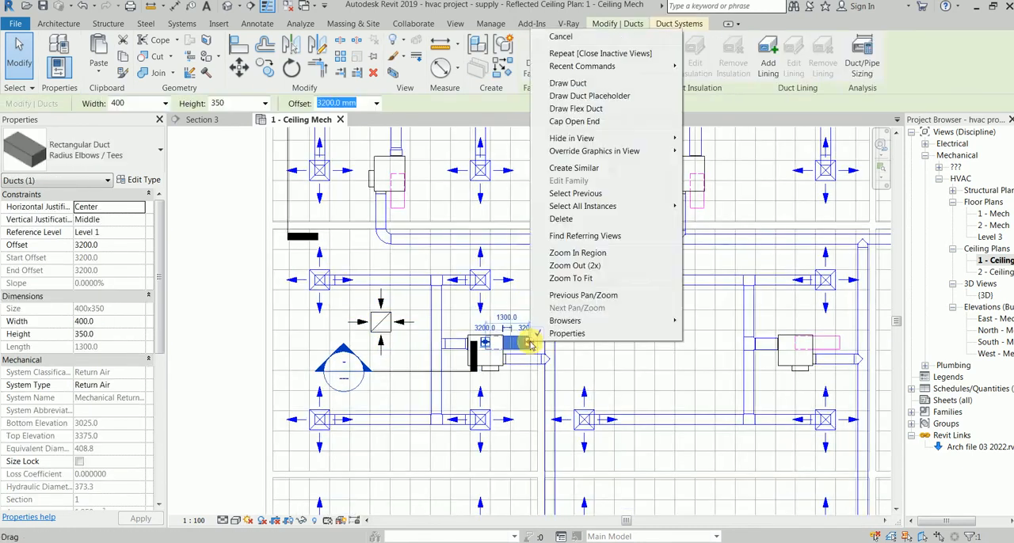
click(605, 84)
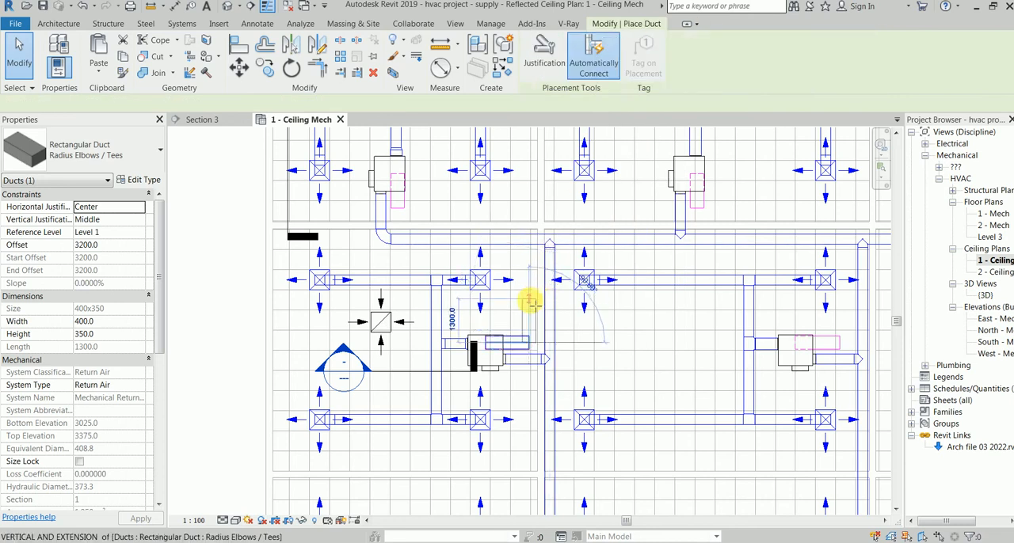
click(529, 308)
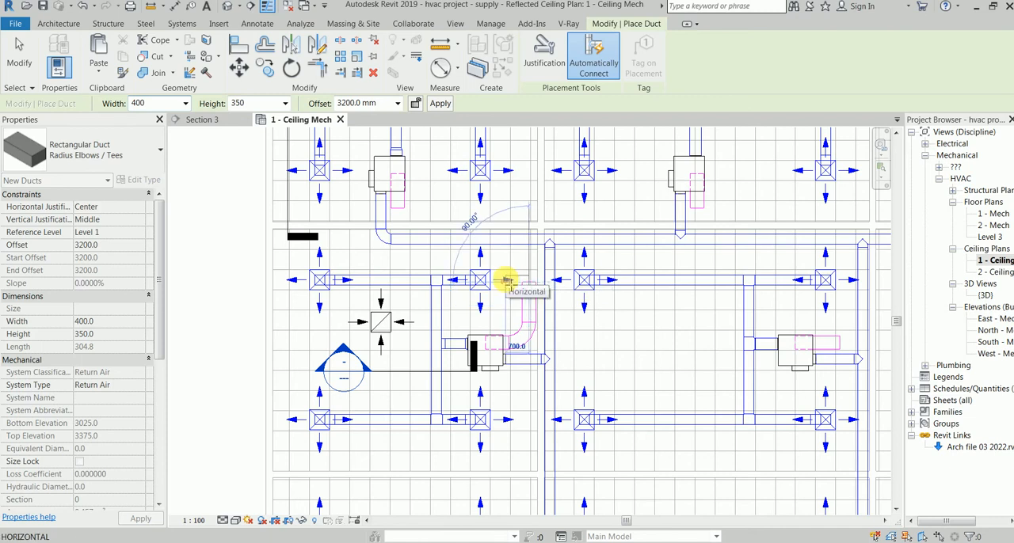
key(Escape)
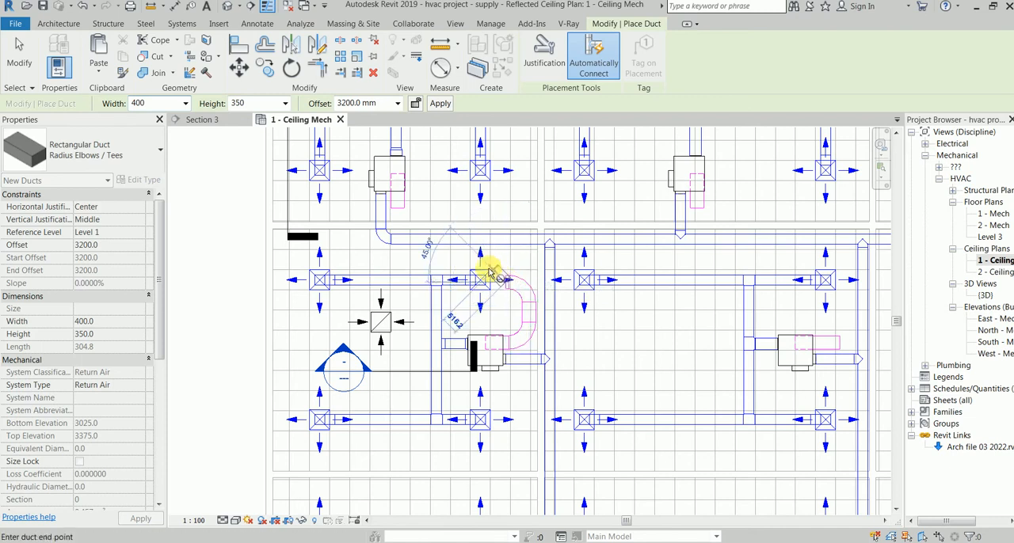
key(Escape)
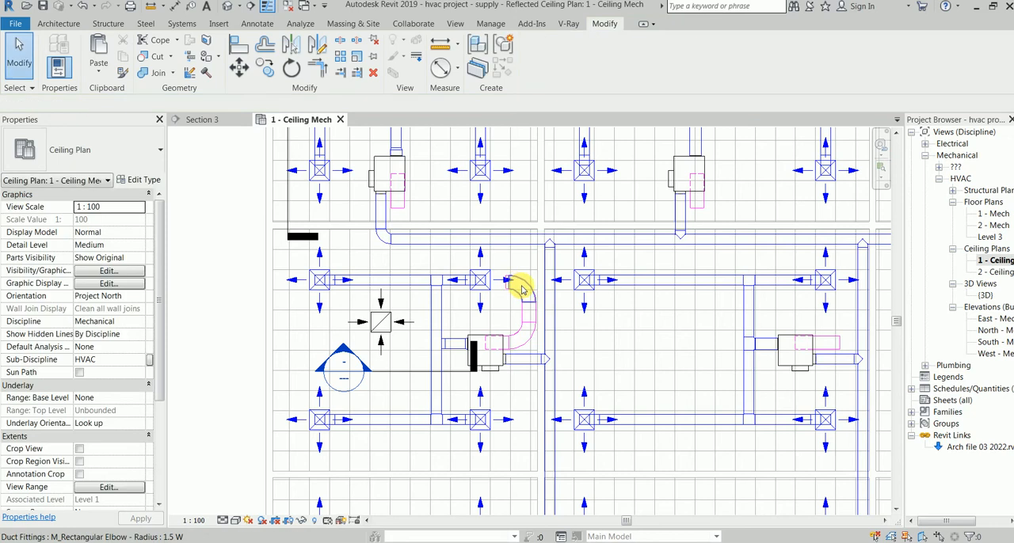
Step: Change the return duct's upper elbow to the M_Rectangular Elbow - Radius type 1 W
click(521, 291)
click(127, 145)
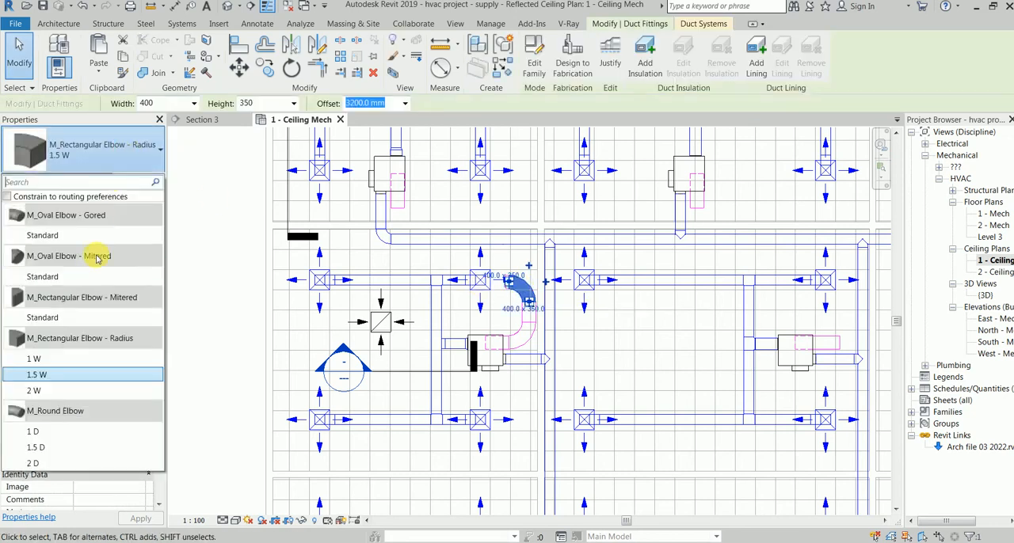
click(79, 357)
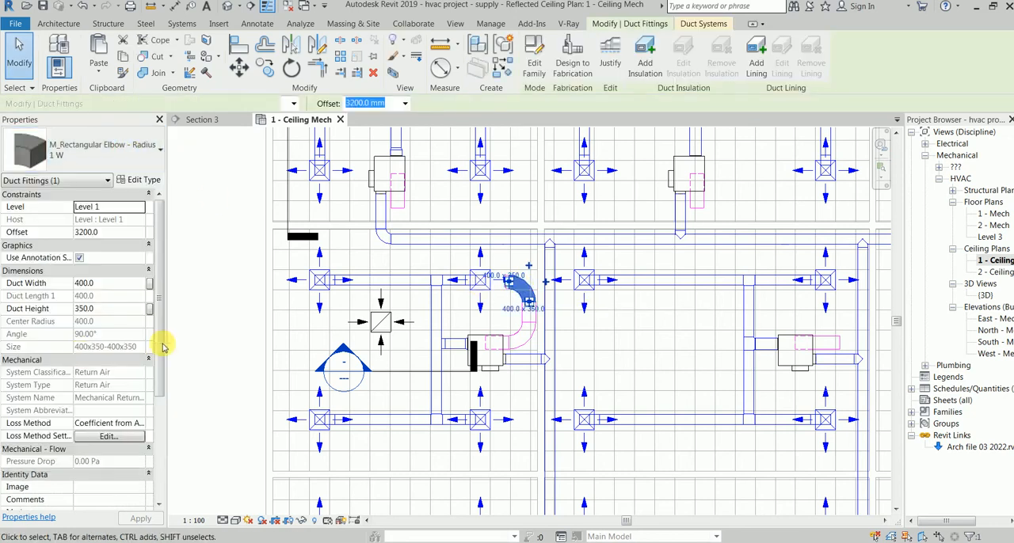
Step: Nudge the short west-facing end segment of the return duct south, clear of the supply diffuser beside it
scroll(509, 258, up, 3)
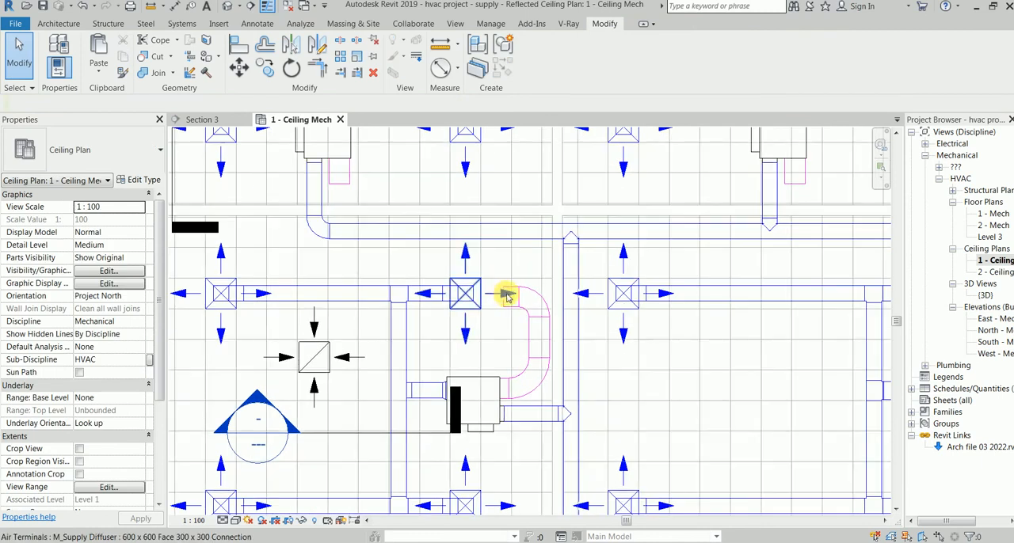
click(513, 299)
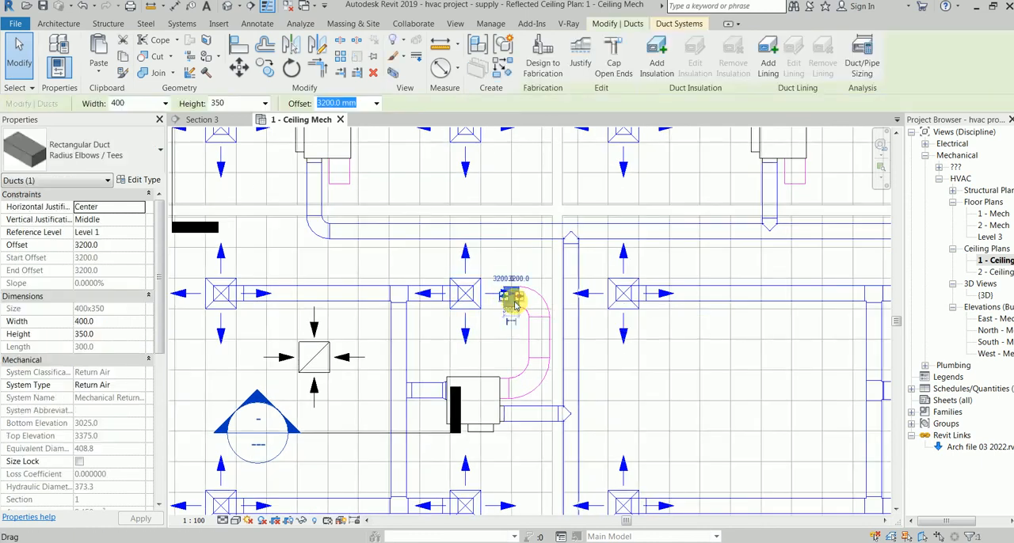
drag(516, 305, 517, 306)
key(Down)
key(Down)
key(Down)
key(Down)
key(Down)
key(Down)
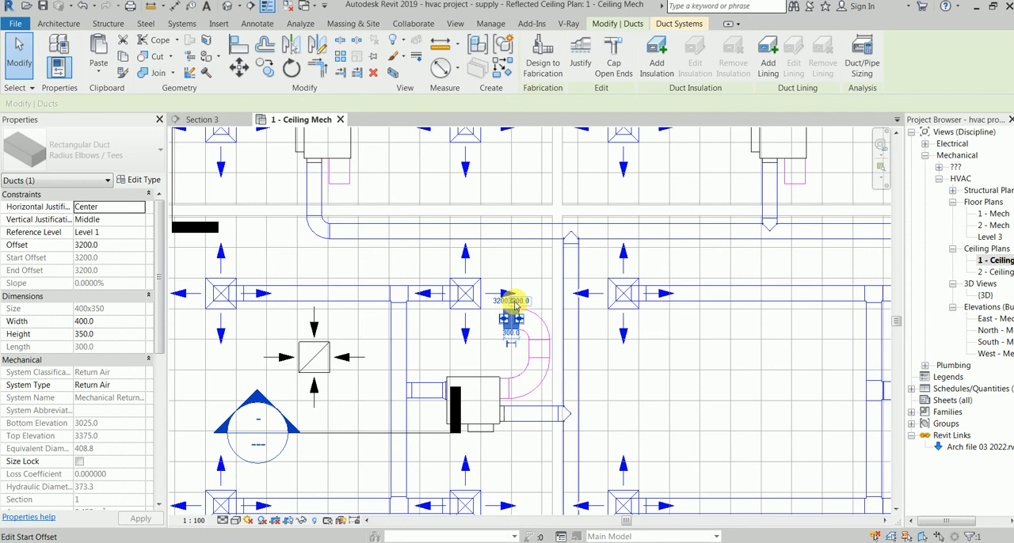
key(Down)
key(Down)
key(Down)
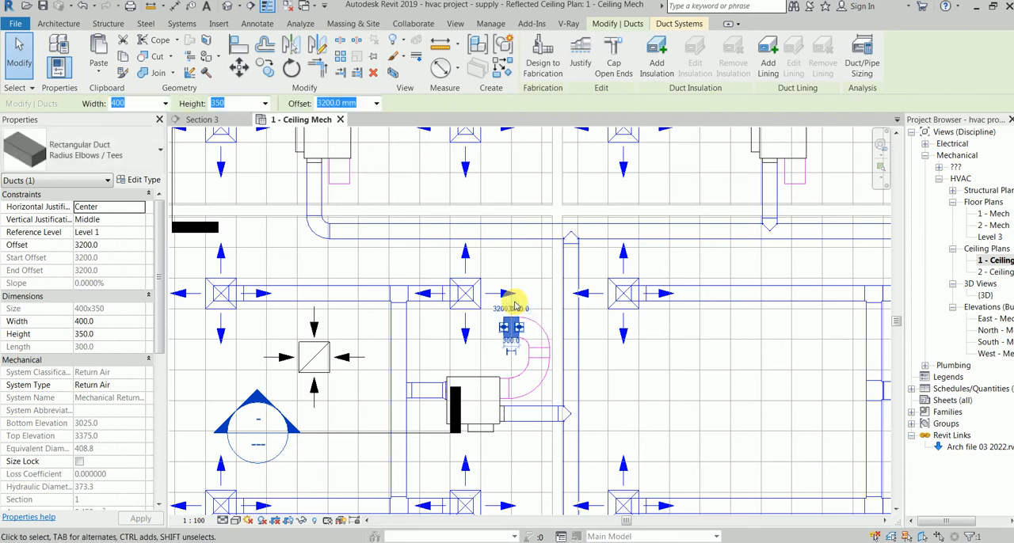
key(Escape)
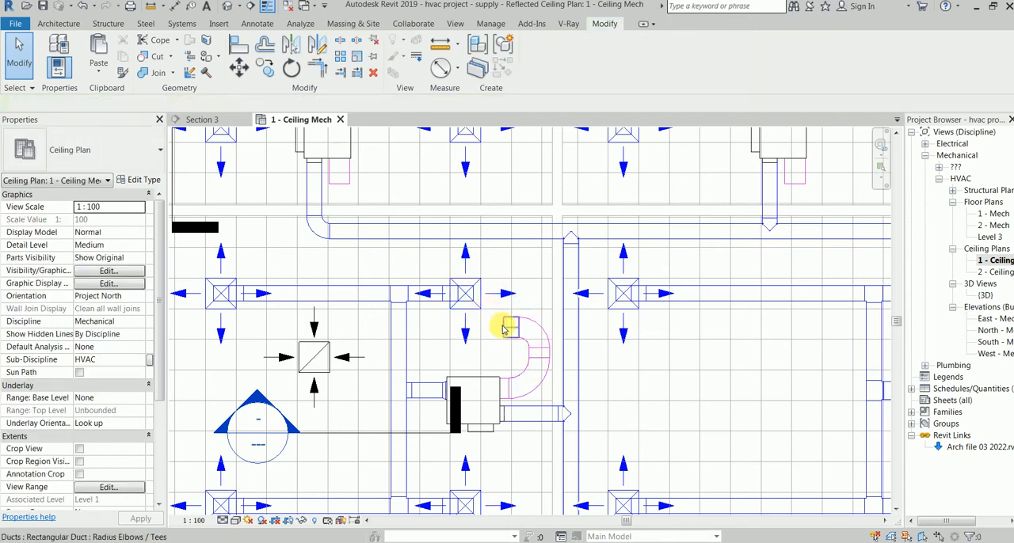
Step: Extend the return duct west at 3200 mm offset, then shorten its end so it stops well before the north-south supply duct
click(504, 331)
right_click(509, 326)
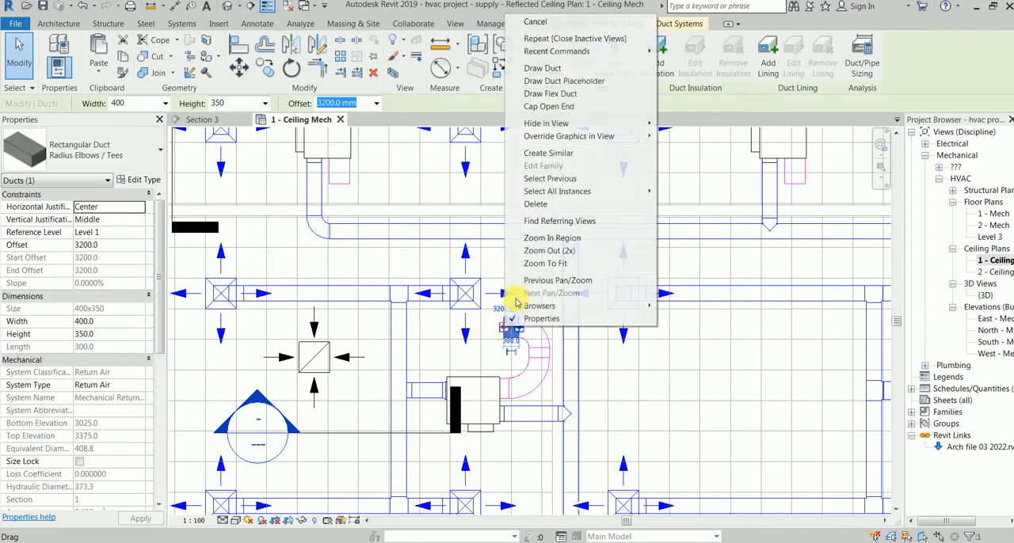
click(573, 70)
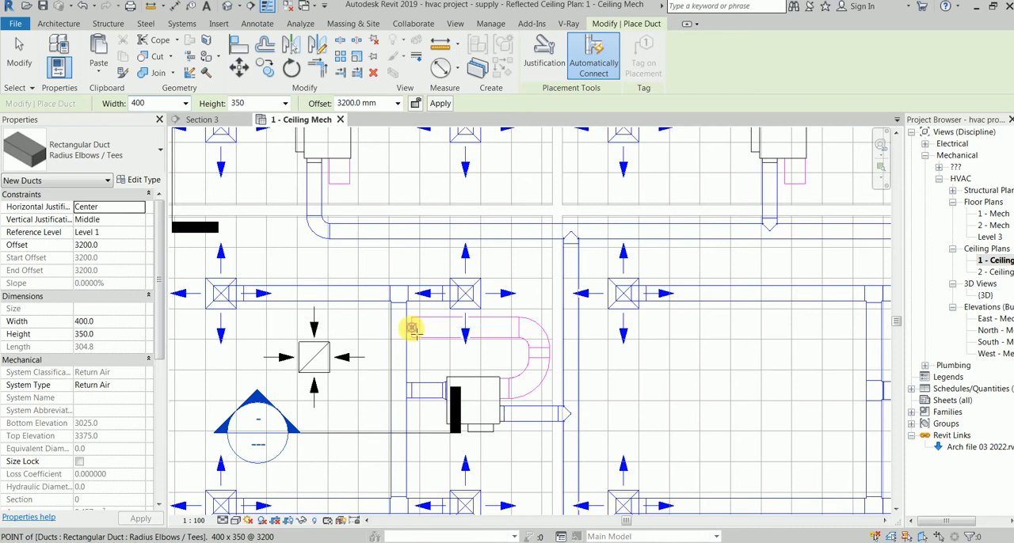
key(Escape)
key(Escape)
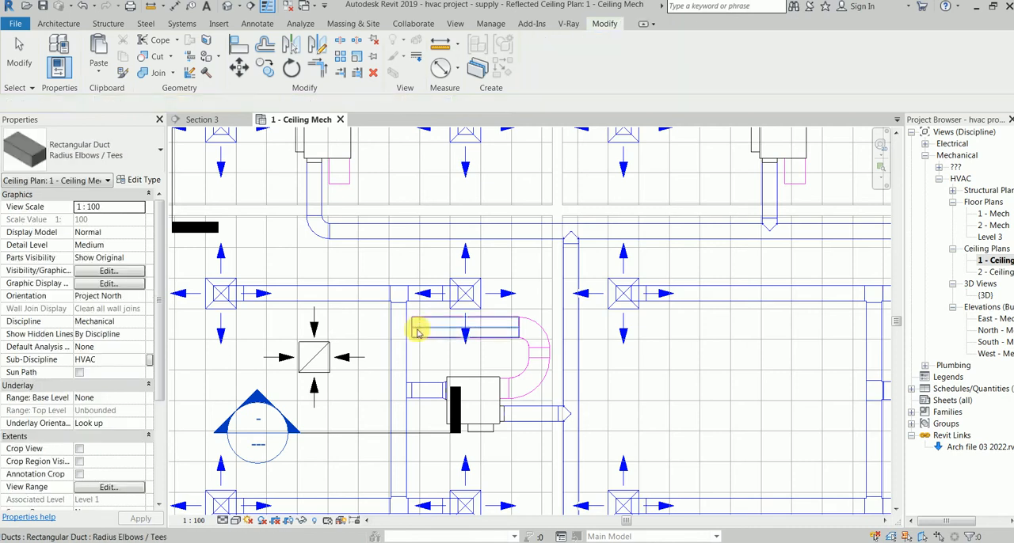
click(415, 327)
drag(443, 328, 458, 328)
Step: Continue the 400x350 return duct about 1700 mm west at 3600 mm offset, crossing over the north-south supply duct
right_click(457, 328)
click(515, 69)
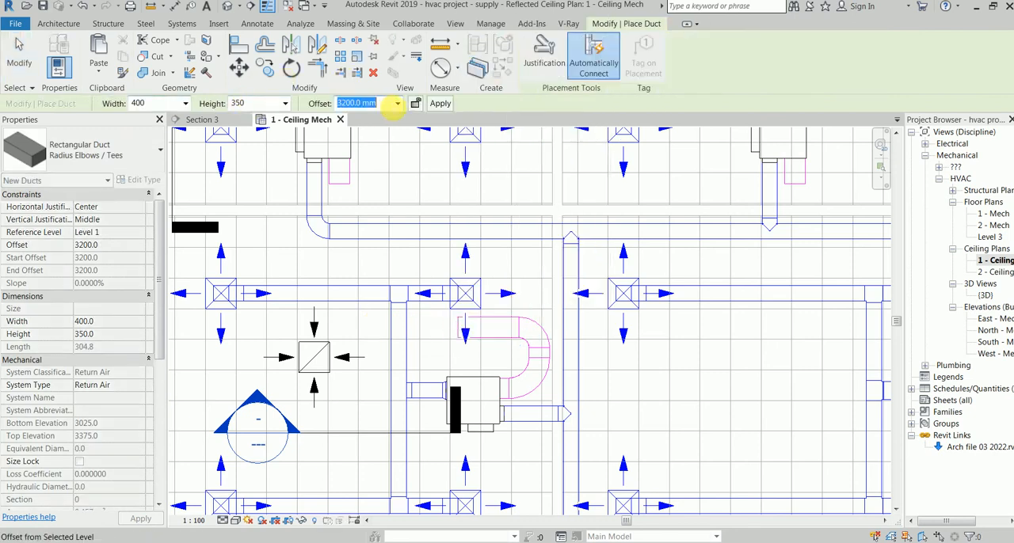
click(399, 104)
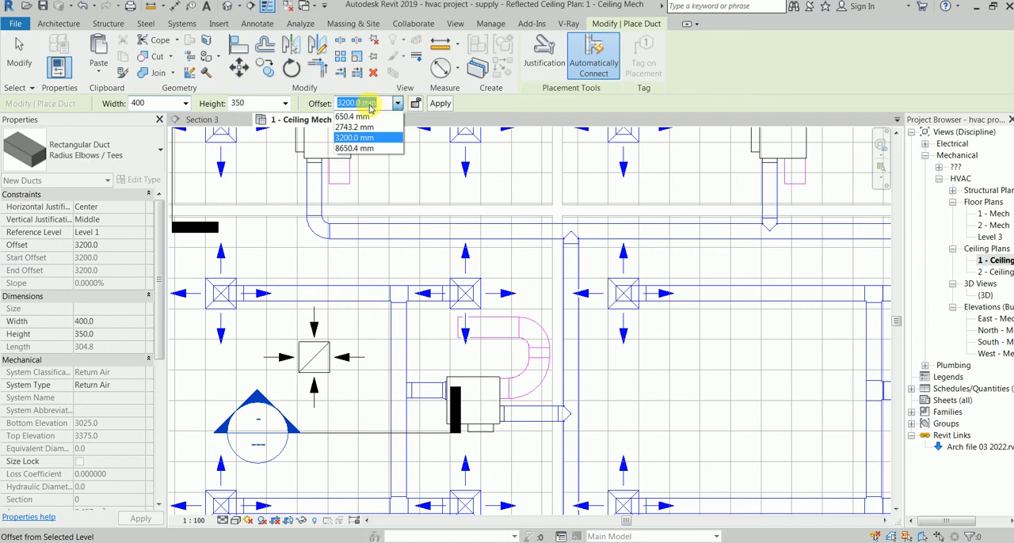
click(346, 105)
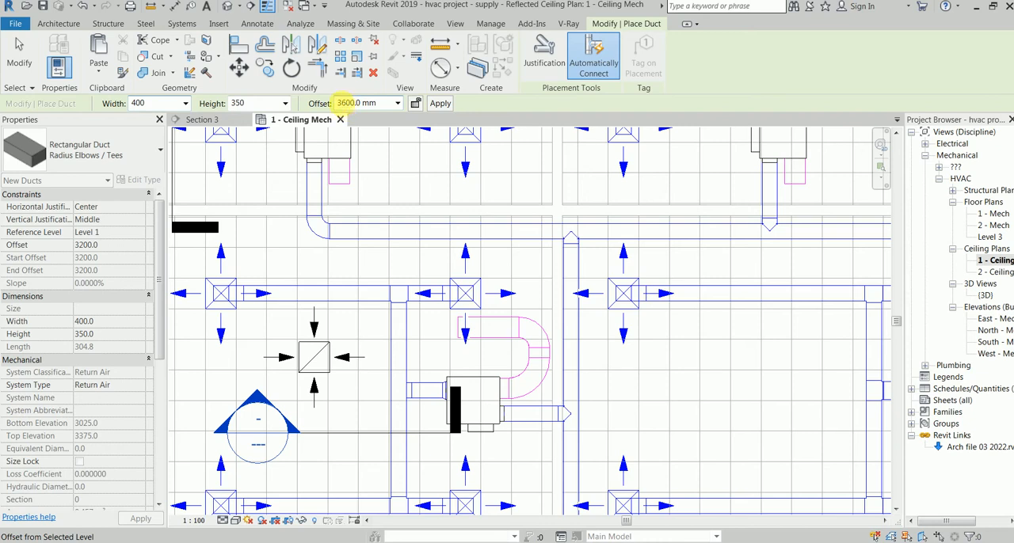
click(457, 328)
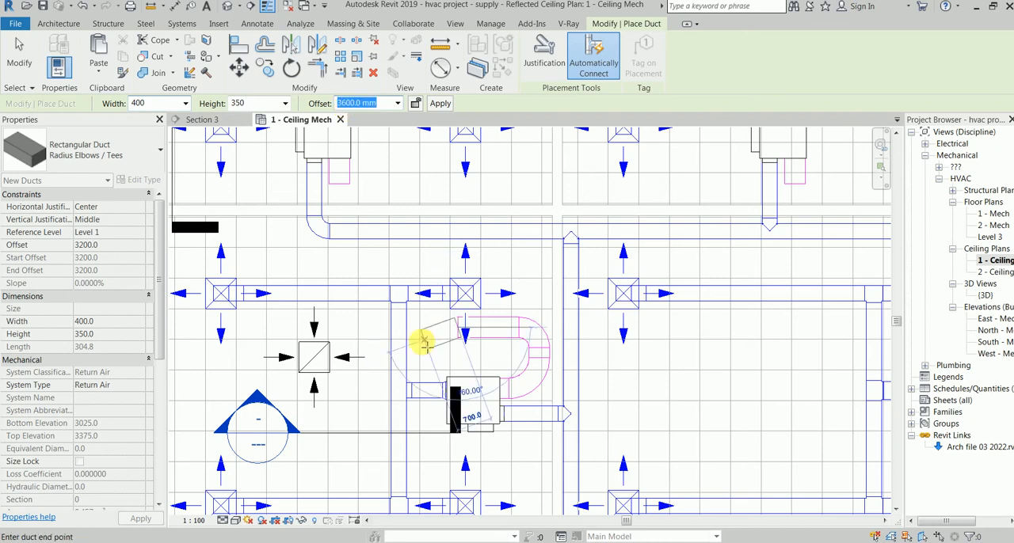
click(371, 329)
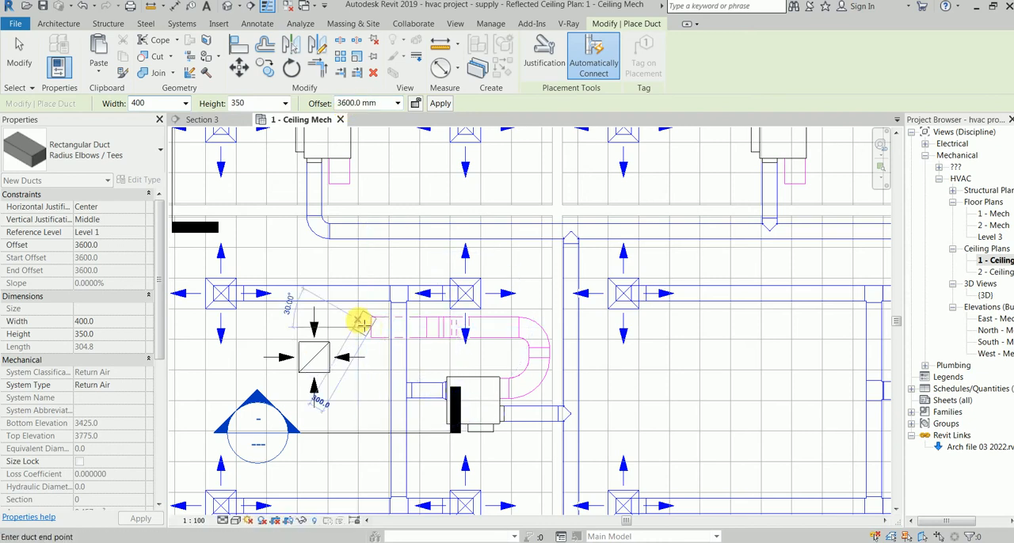
Step: Drop the return duct back to 3200 mm offset and continue it west just past the return diffuser
click(396, 103)
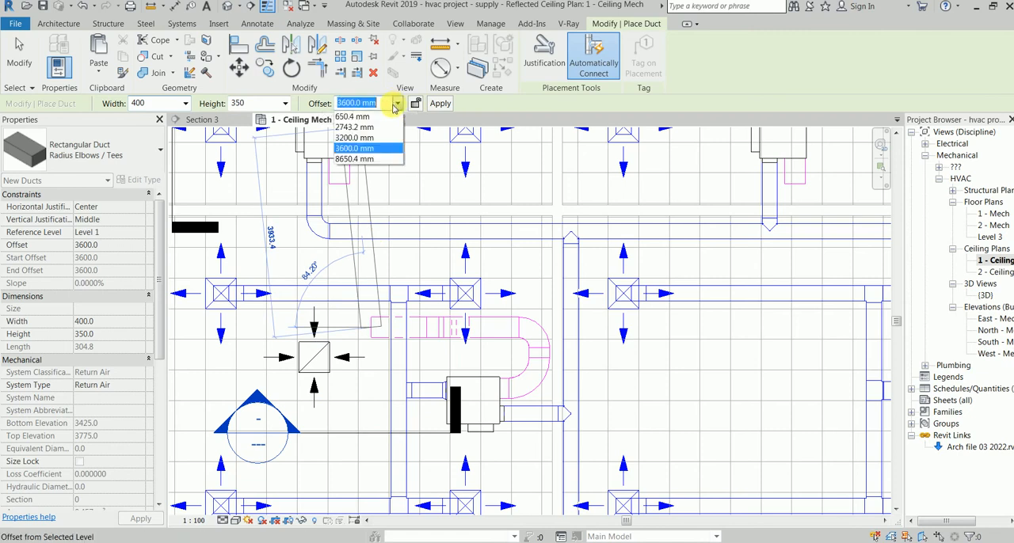
click(366, 148)
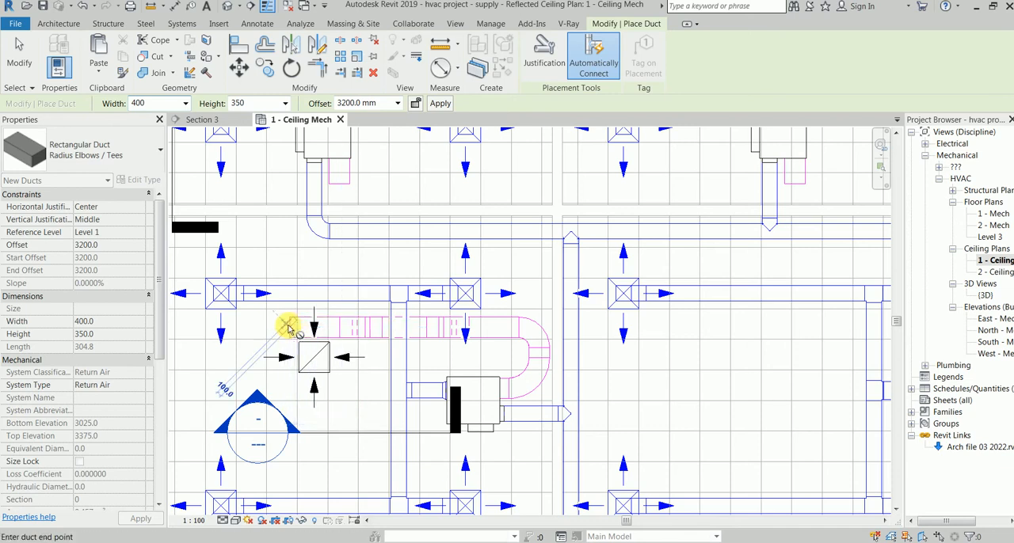
click(290, 327)
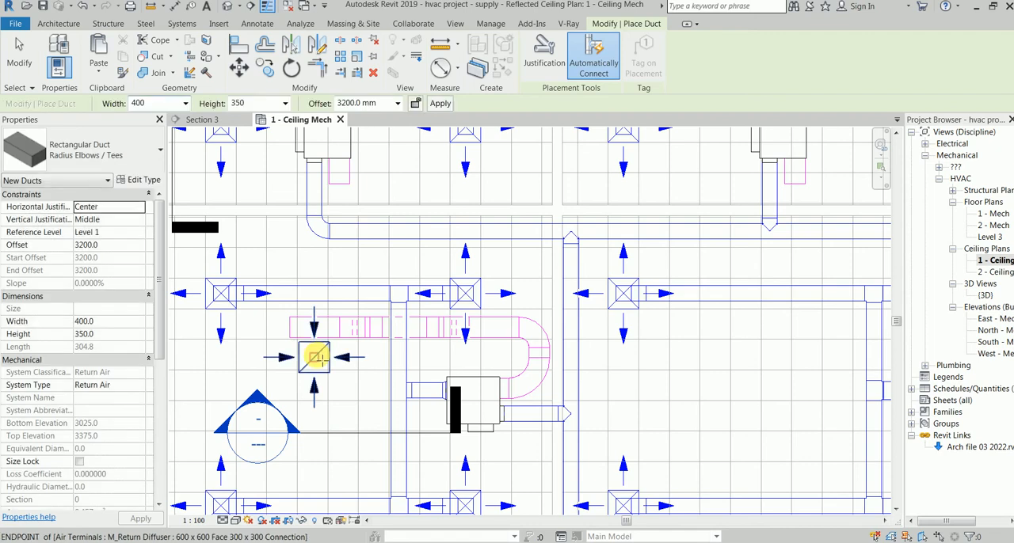
Step: Try to draw a duct from the return diffuser's connector to the return duct at 3200 mm offset
click(315, 357)
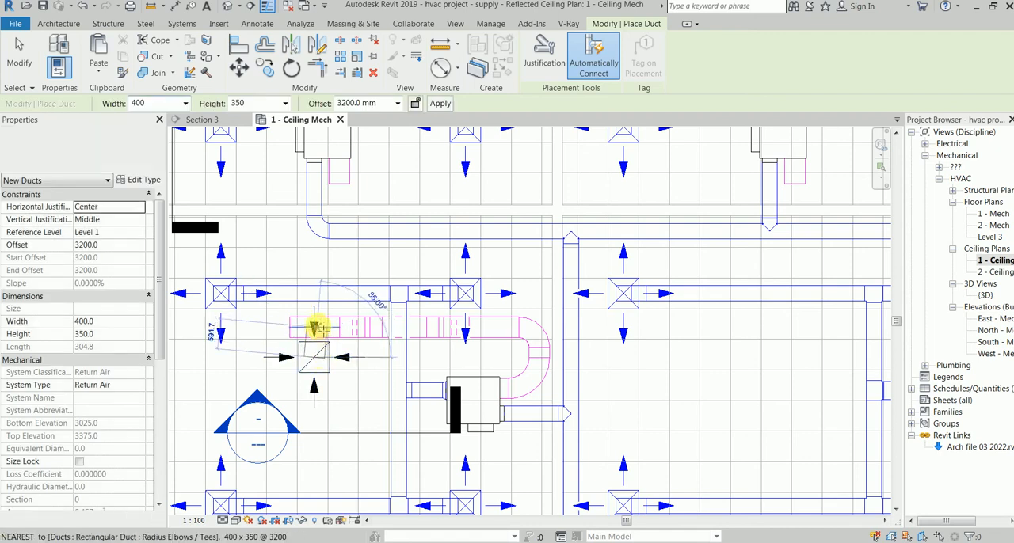
click(361, 329)
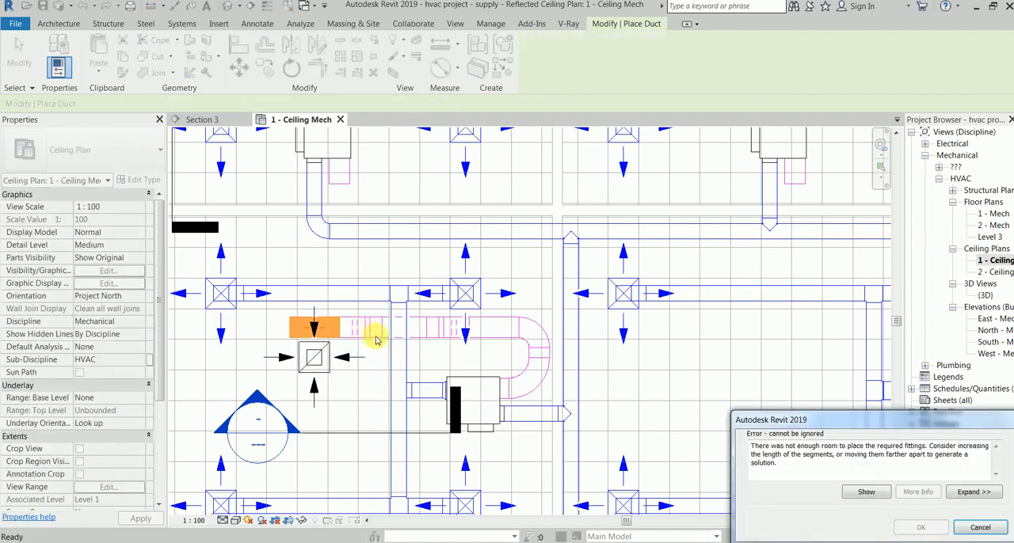
scroll(332, 340, down, 1)
key(Escape)
key(Escape)
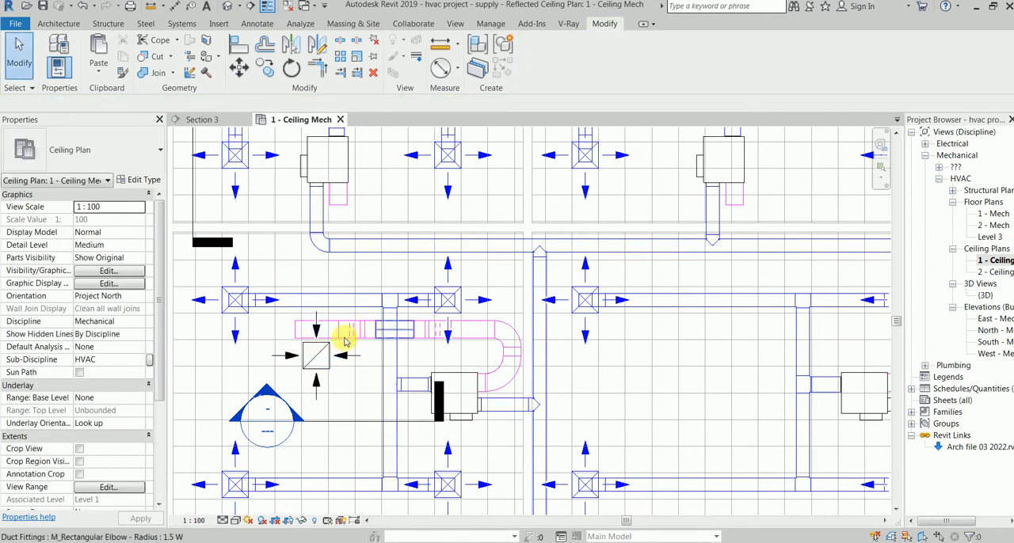
Step: Examine the return duct's crossing over the supply duct in Section 3 and go back to the ceiling plan
click(208, 119)
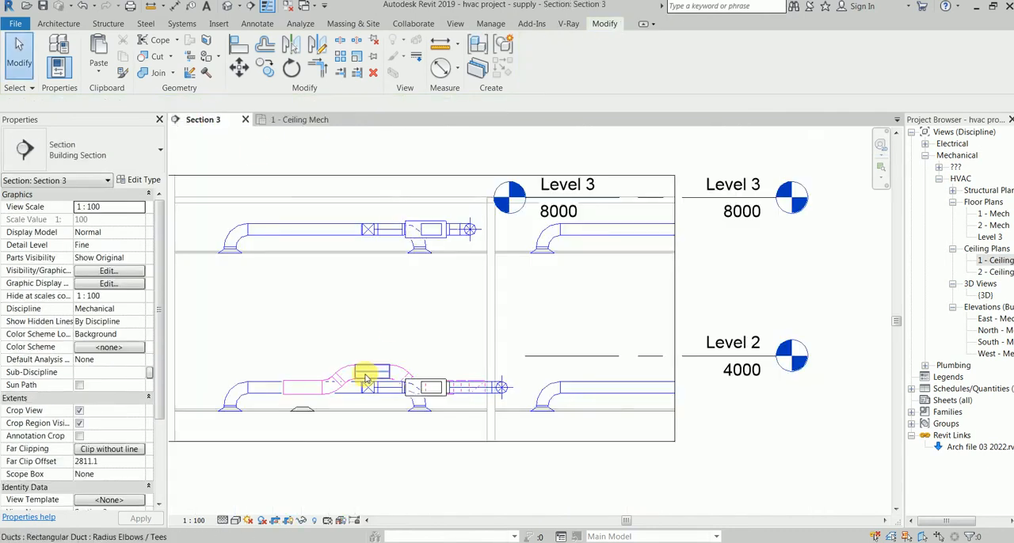
scroll(362, 388, up, 2)
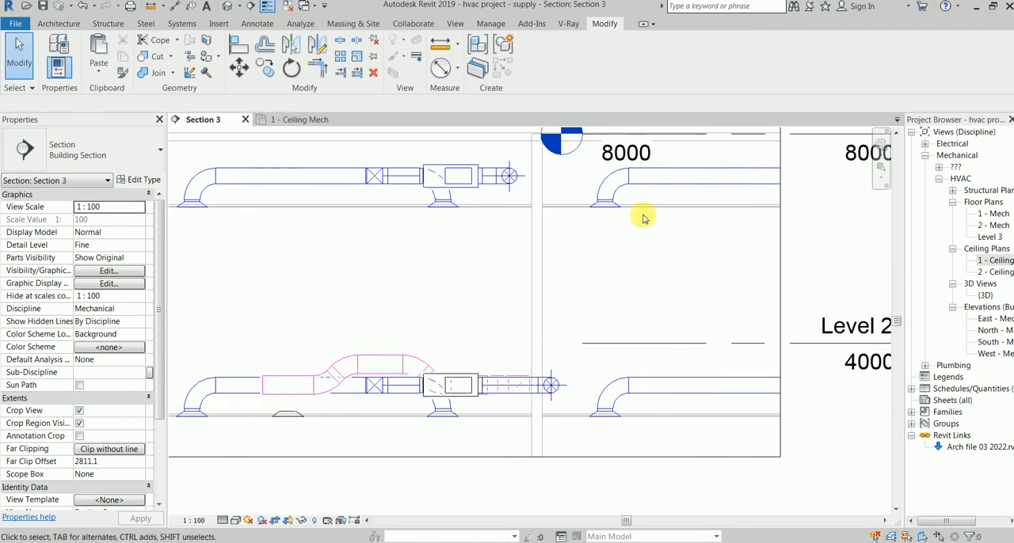
click(273, 120)
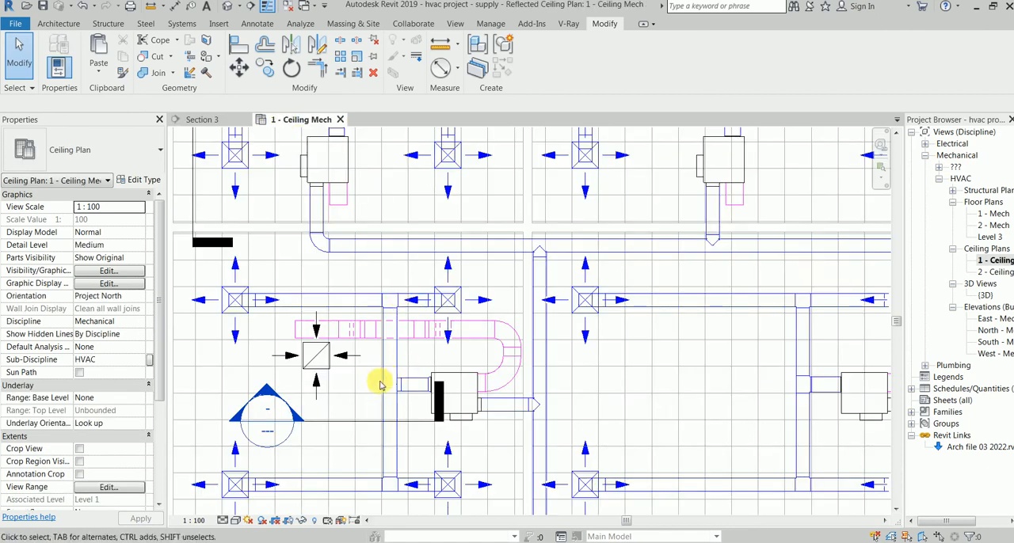
Step: Cut a north-south section just east of the return diffuser, across the return duct and facing east
click(345, 421)
right_click(346, 421)
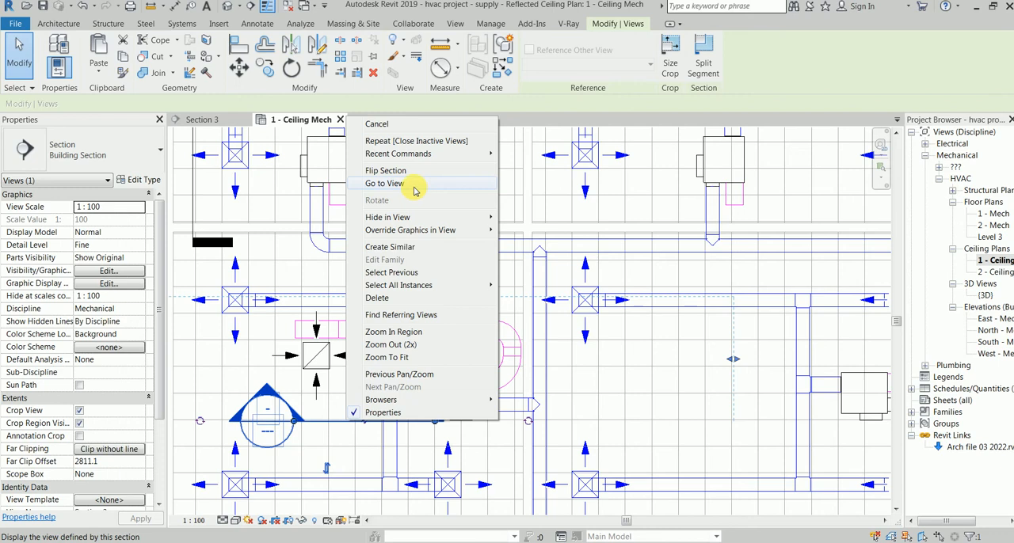
click(411, 248)
click(353, 420)
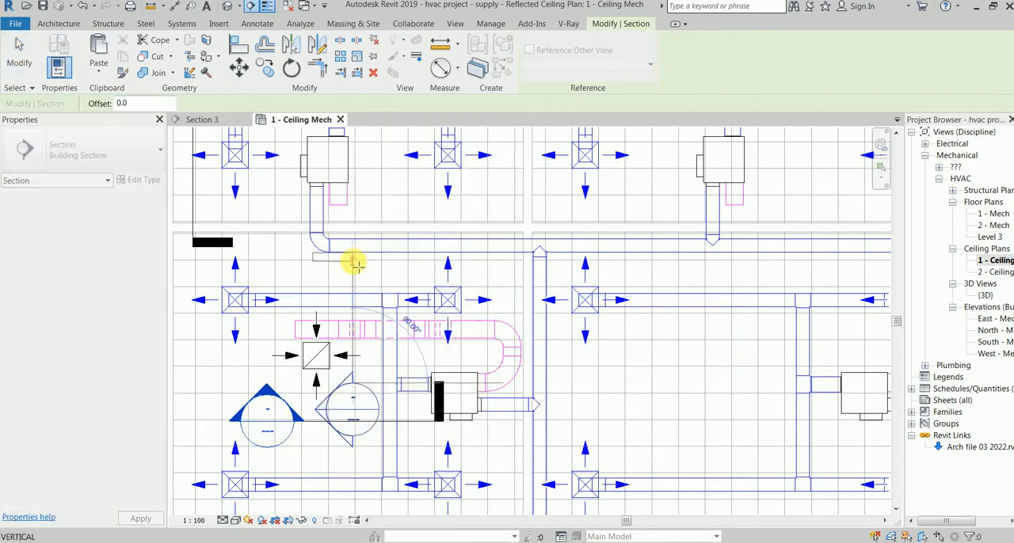
click(354, 261)
click(401, 348)
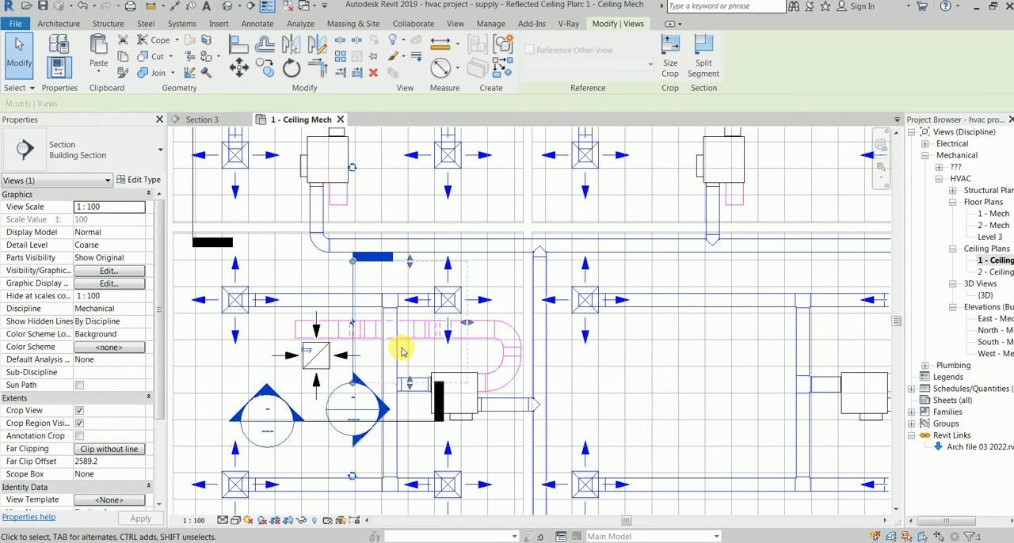
Step: Open the new north-south section view and set its detail level to Fine
right_click(364, 395)
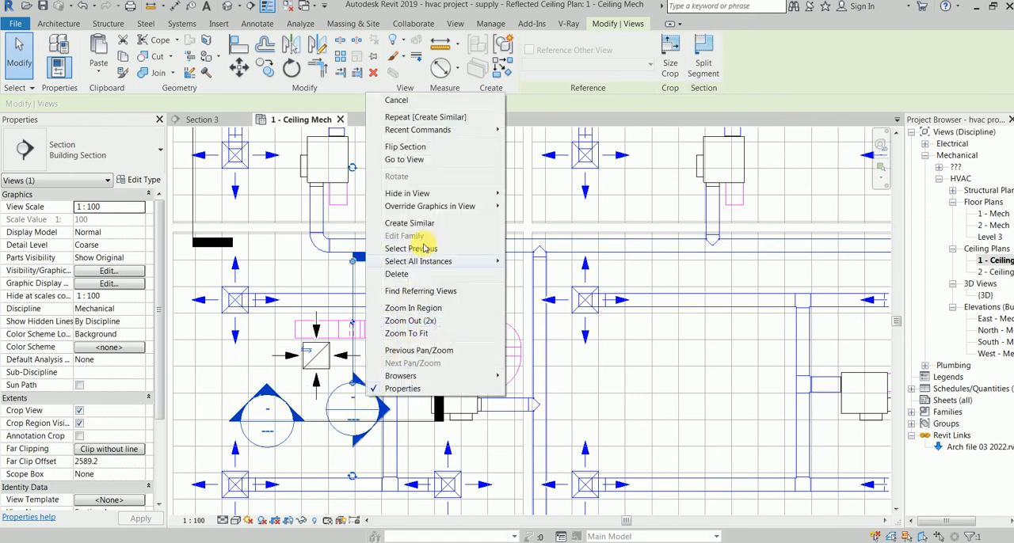
click(441, 161)
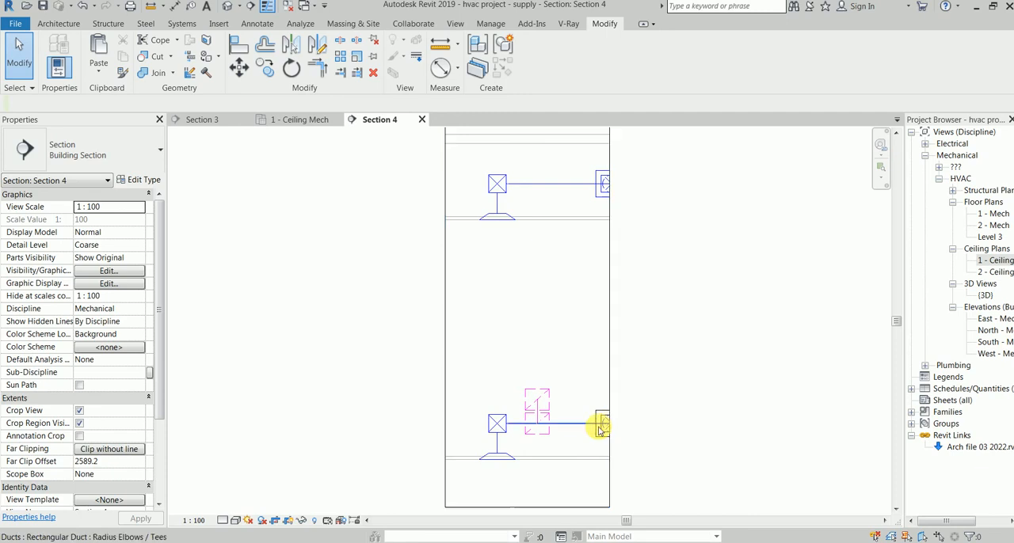
click(225, 521)
click(254, 507)
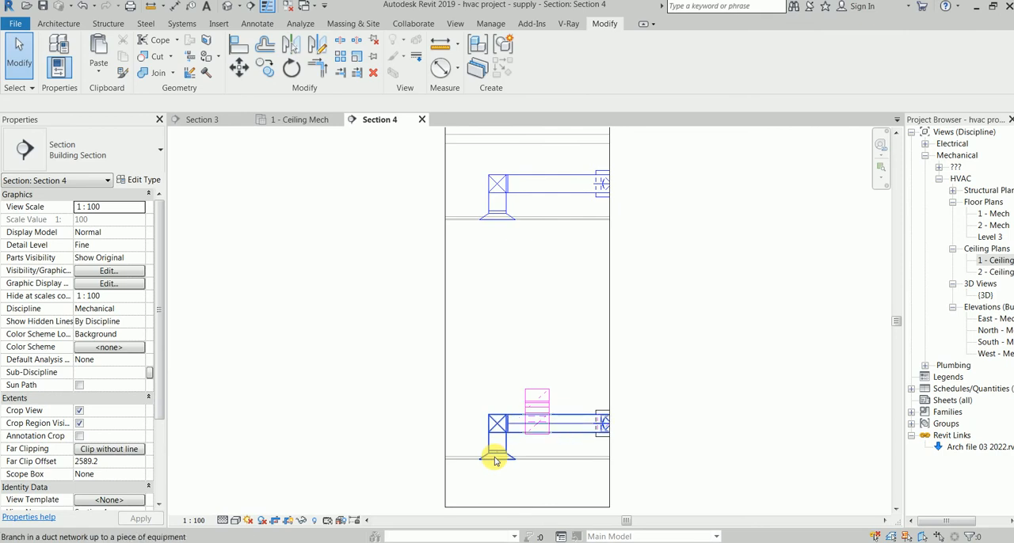
Step: Isolate the crossing supply and return ducts in a 3D selection box, examine the crossover, and return to the 1 - Ceiling Mech plan
key(Tab)
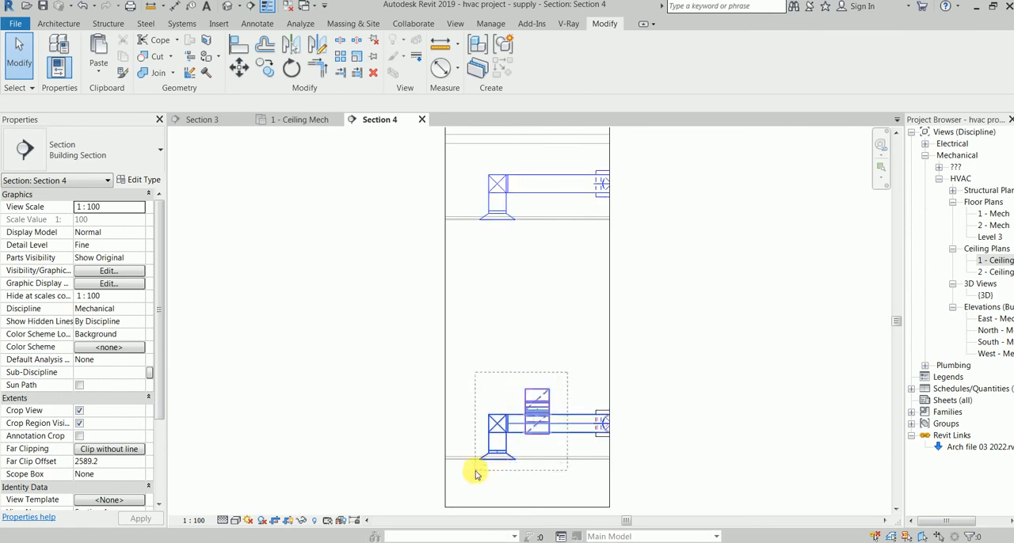
drag(476, 473, 476, 474)
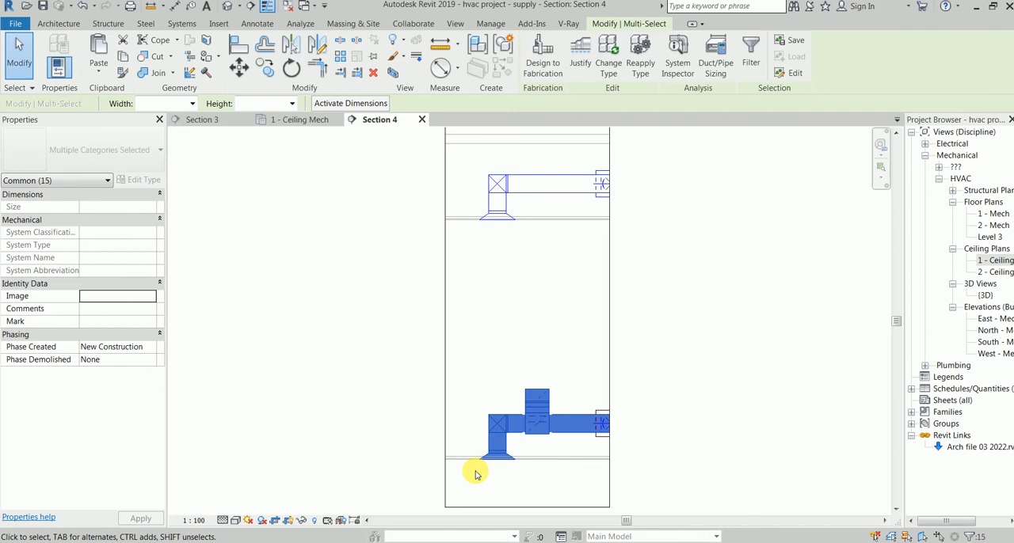
click(393, 74)
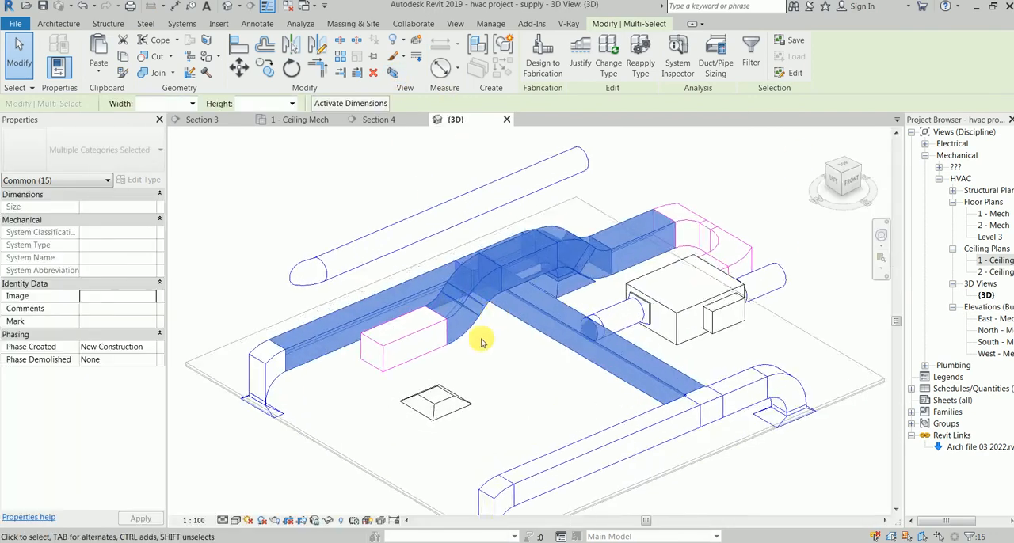
shift+middle_drag(501, 358, 533, 316)
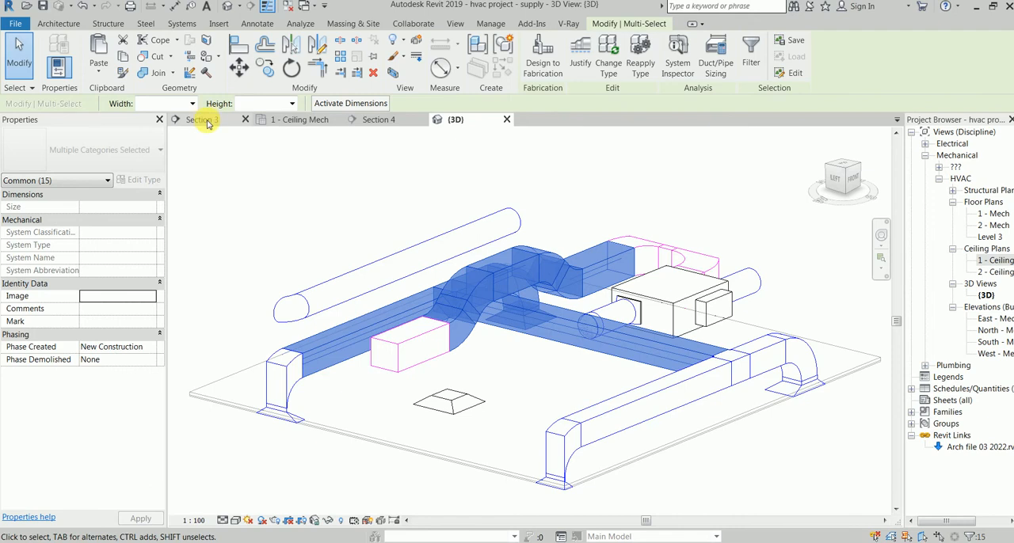
click(278, 120)
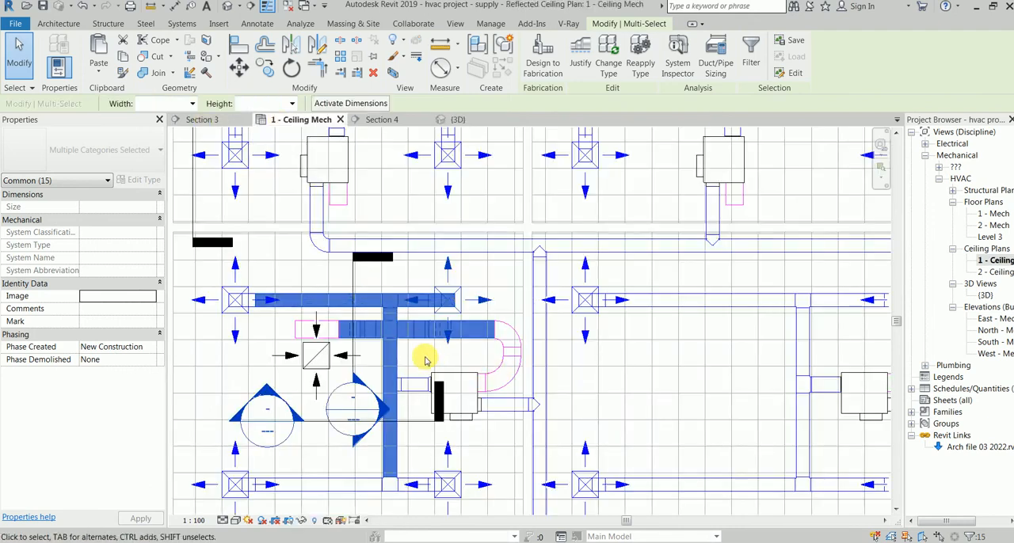
Step: Move the return diffuser about one ceiling tile south, away from the return duct
scroll(317, 339, up, 3)
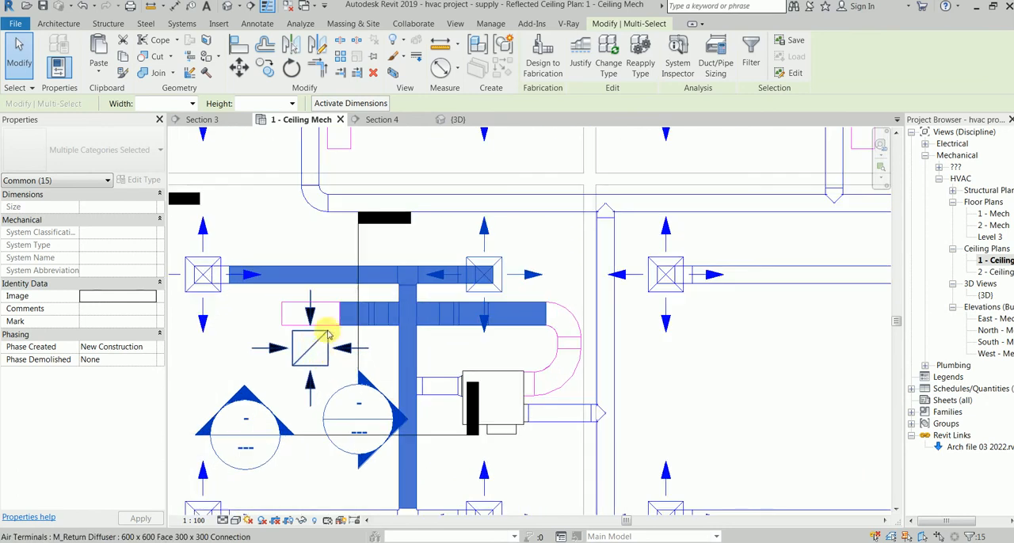
click(323, 327)
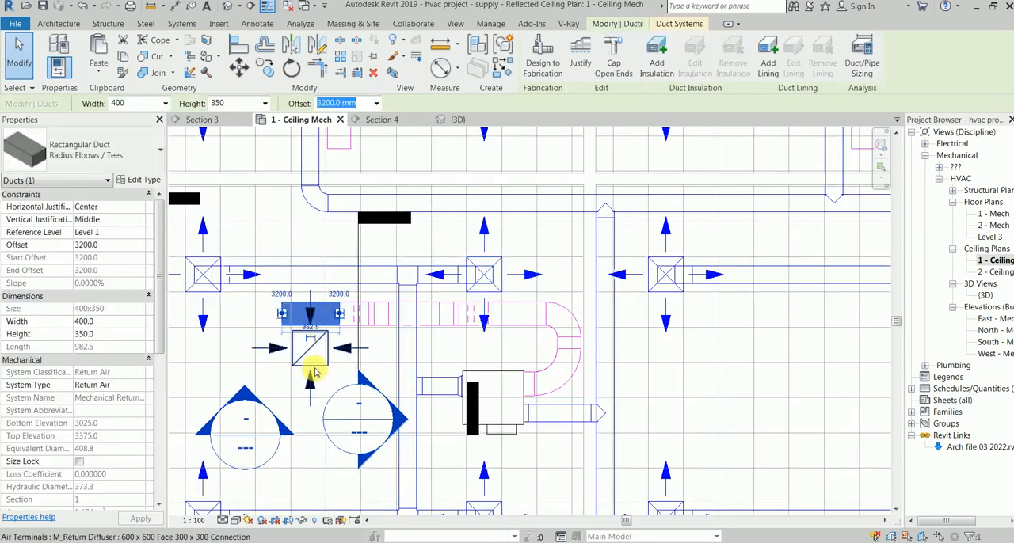
key(Escape)
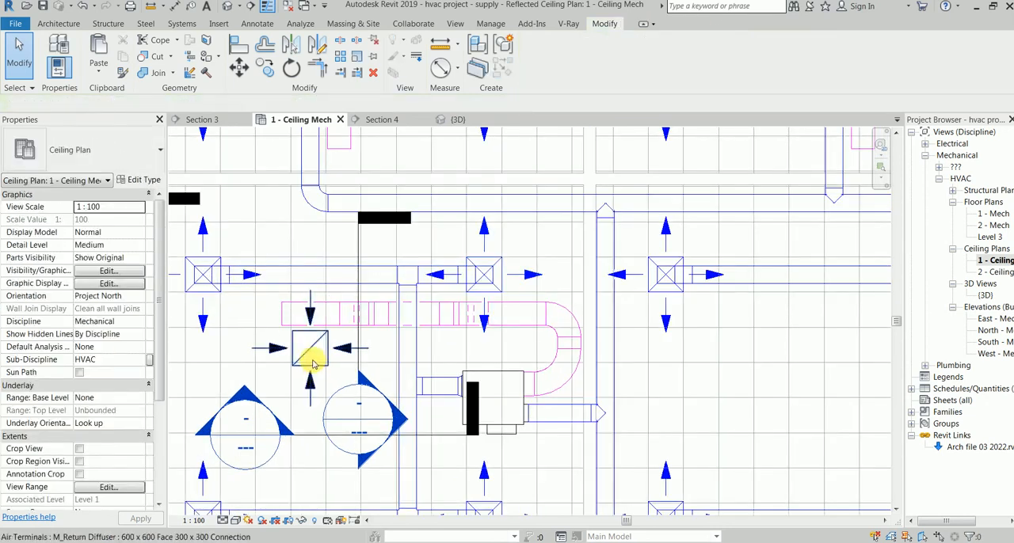
mouse_move(311, 365)
mouse_down()
mouse_move(317, 398)
mouse_move(311, 385)
mouse_up()
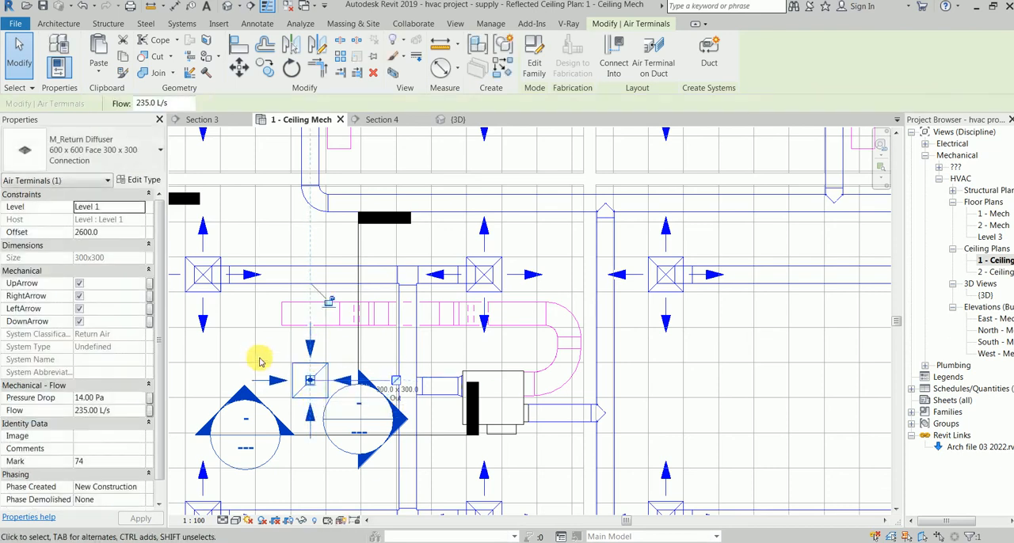
click(271, 352)
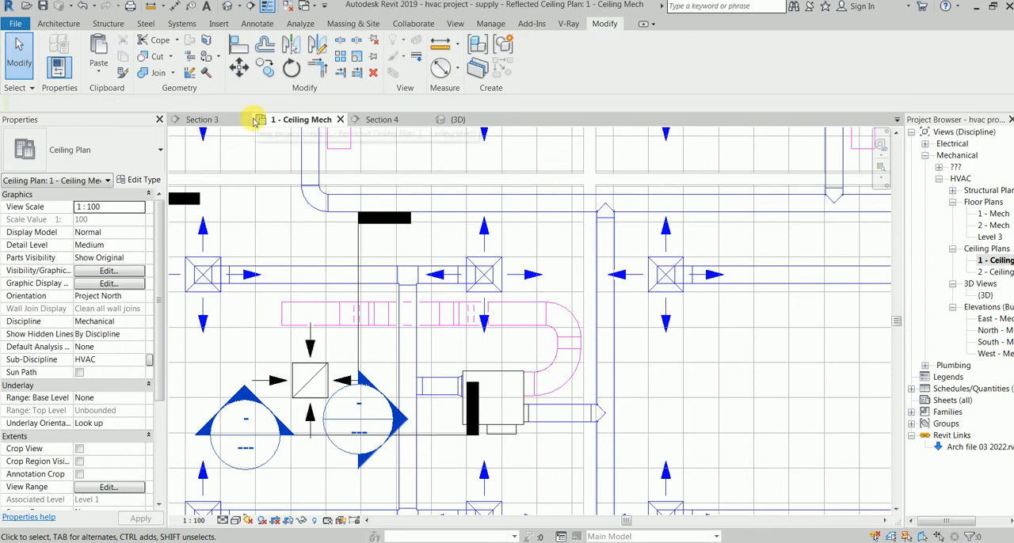
Step: Align the west edge of the return diffuser with the adjacent north-south ceiling grid line
key(a)
key(l)
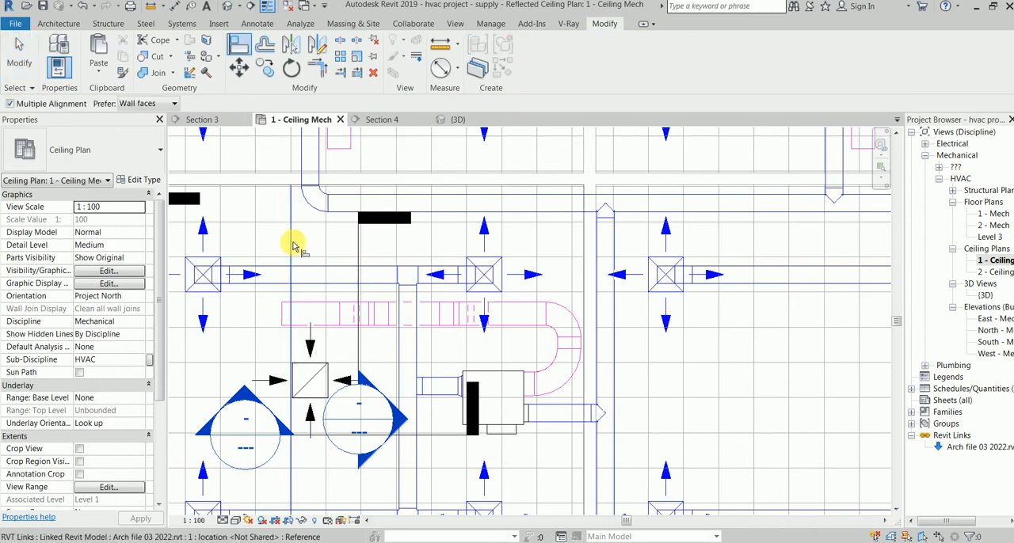
click(297, 382)
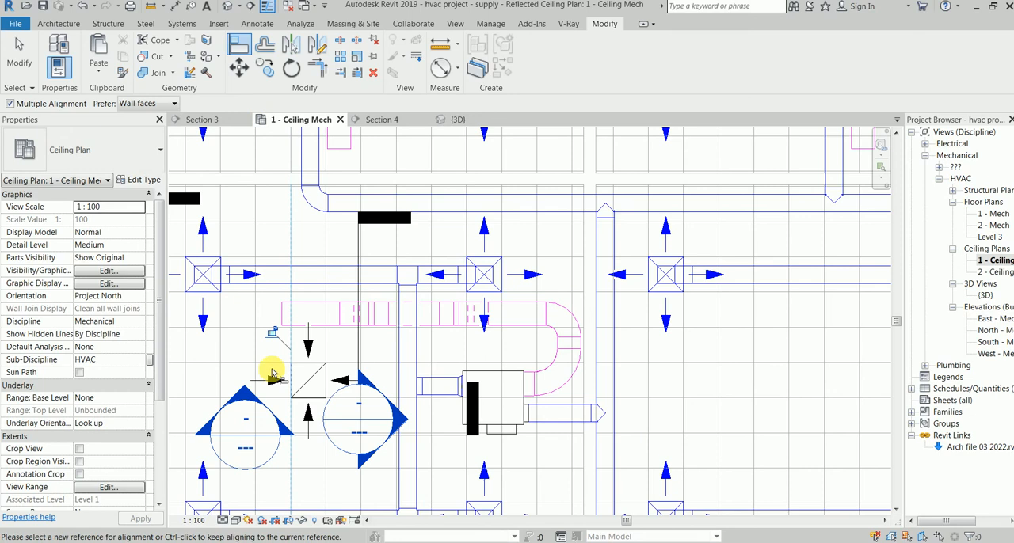
click(308, 363)
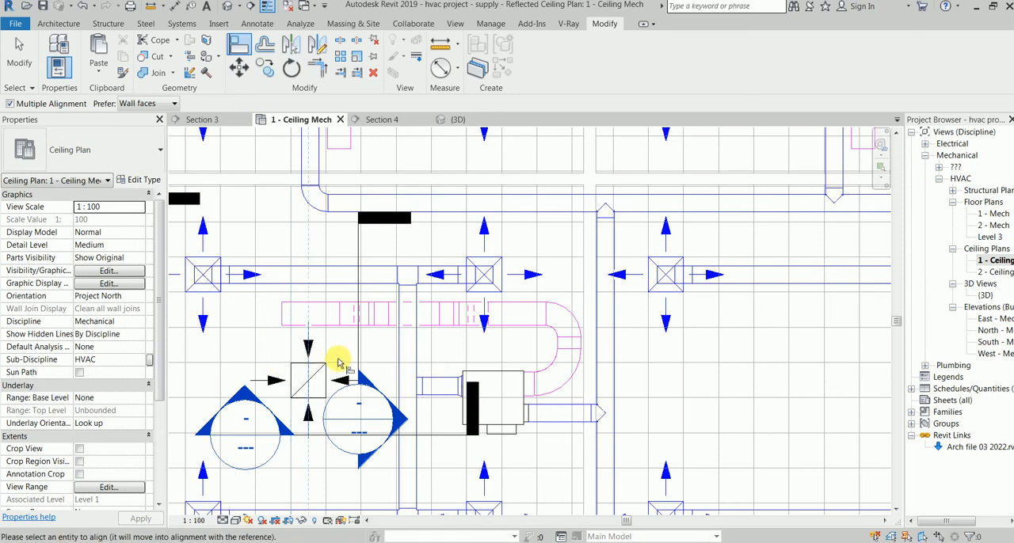
right_click(356, 358)
click(361, 351)
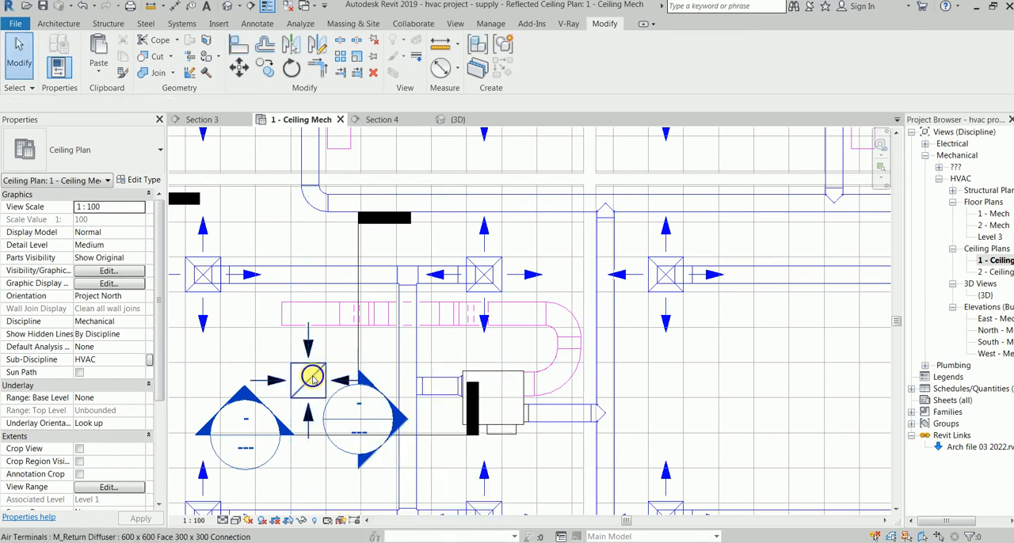
Step: Try to draw a 300 x 300 duct from the return diffuser's connector north into the return duct's centreline
click(309, 382)
right_click(312, 387)
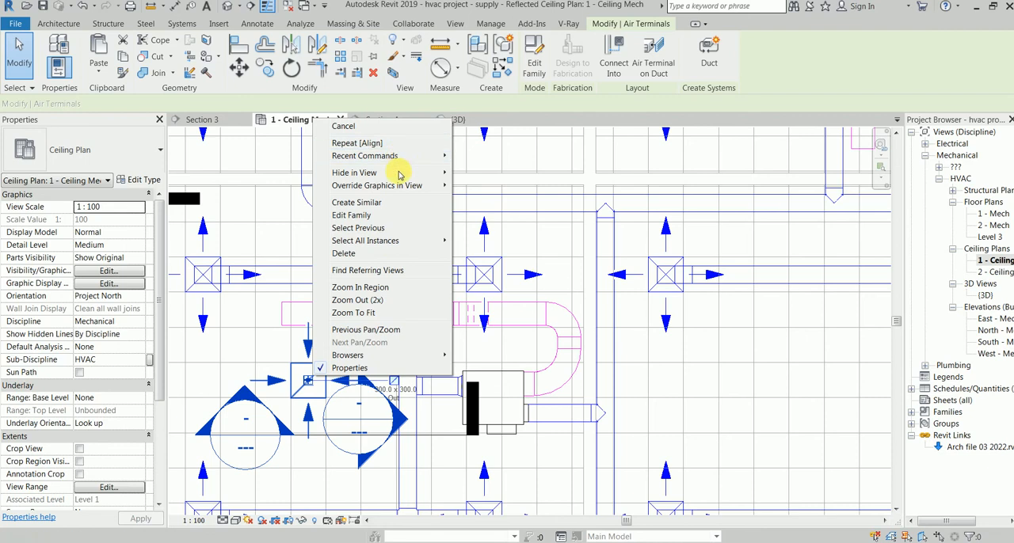
click(279, 319)
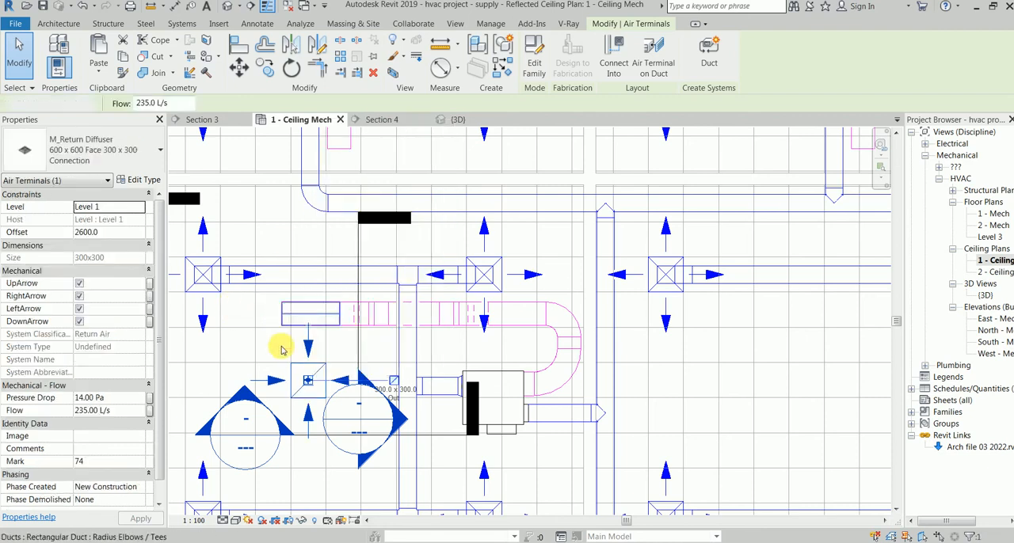
click(308, 383)
right_click(308, 383)
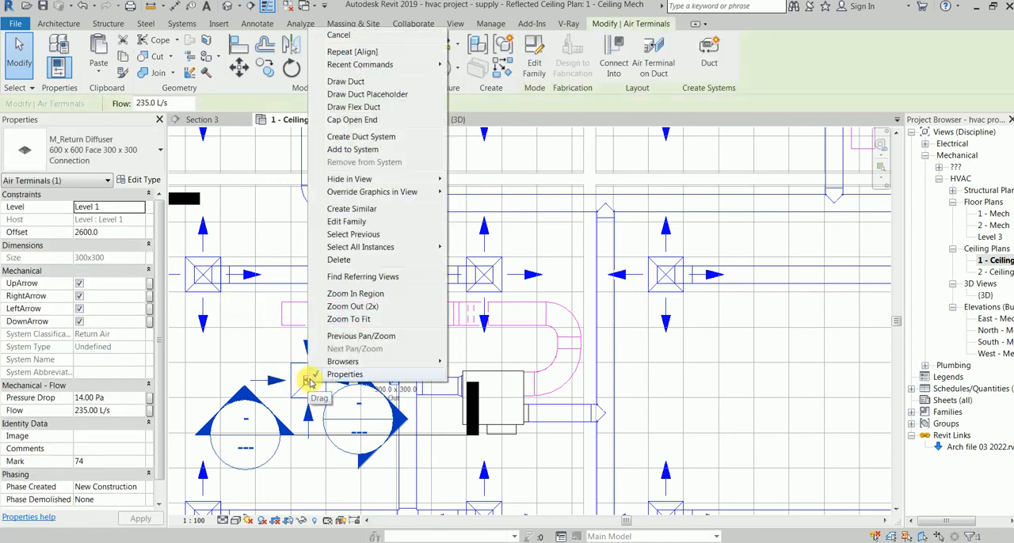
click(380, 85)
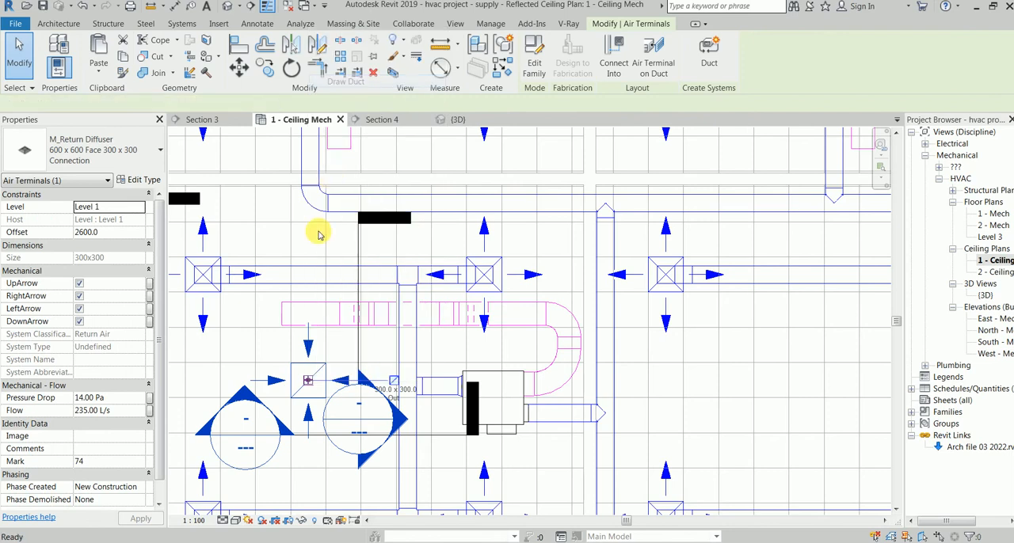
click(310, 329)
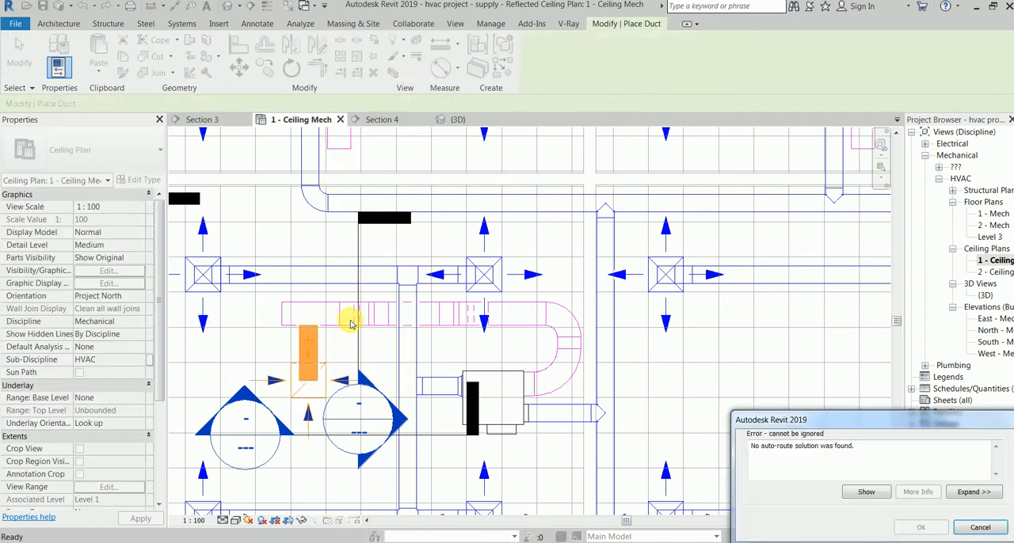
key(Escape)
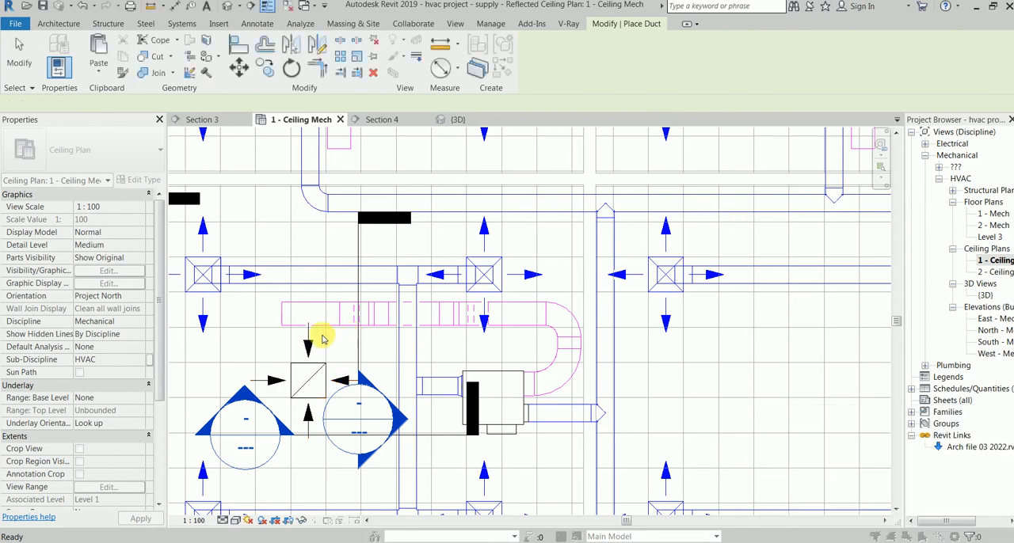
Step: Try to route a 300 x 300 duct from the return diffuser to the south edge of the return duct
click(311, 383)
click(308, 382)
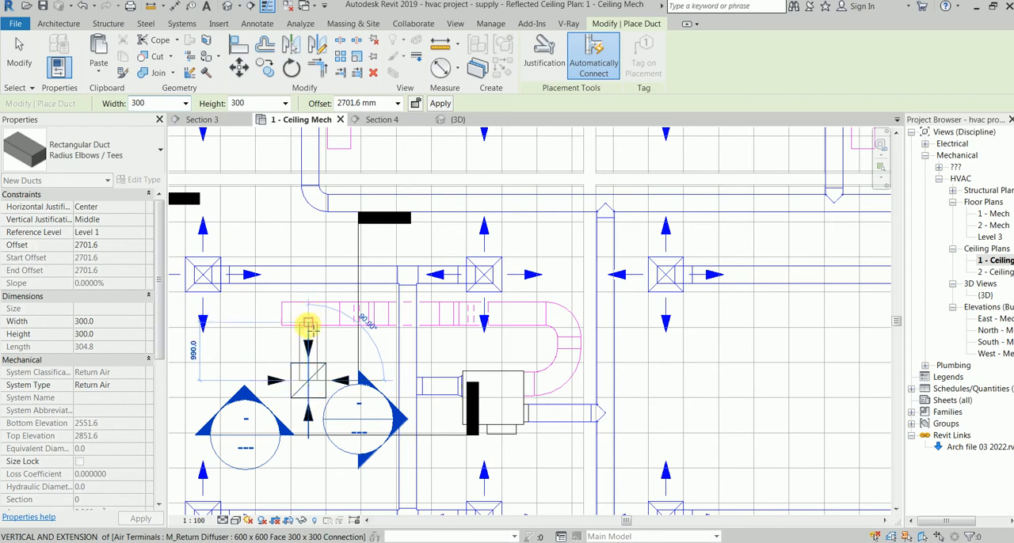
click(309, 327)
key(Escape)
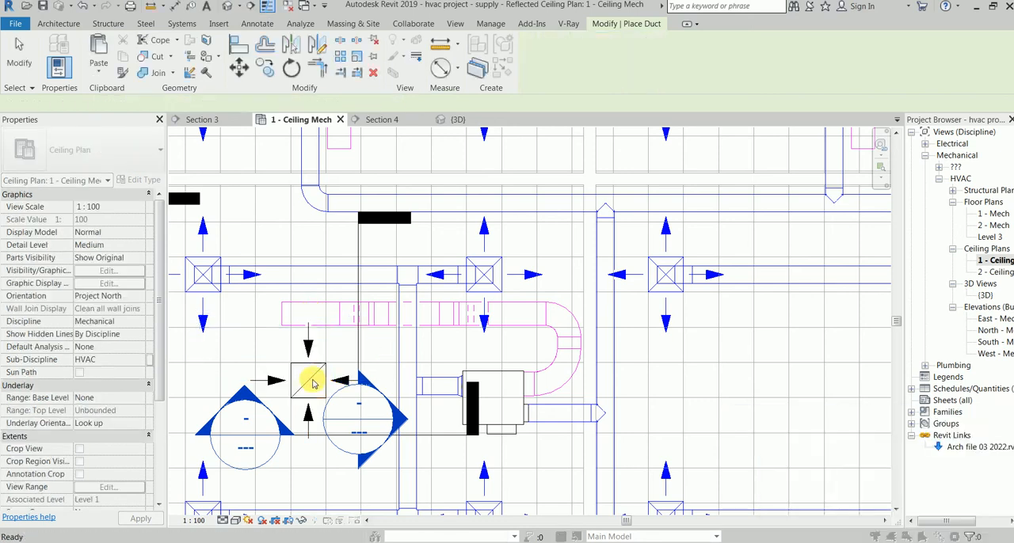
right_click(309, 380)
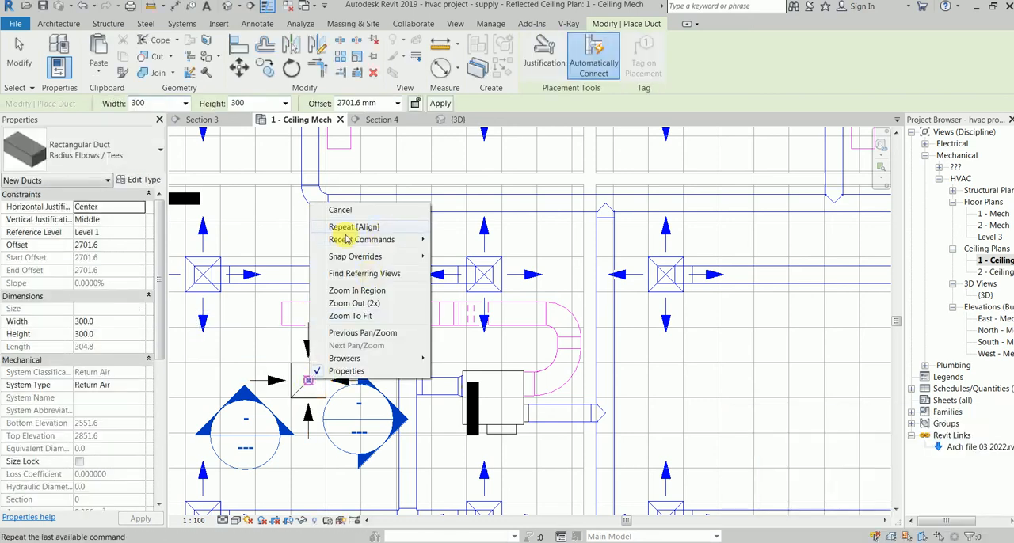
click(279, 240)
click(23, 52)
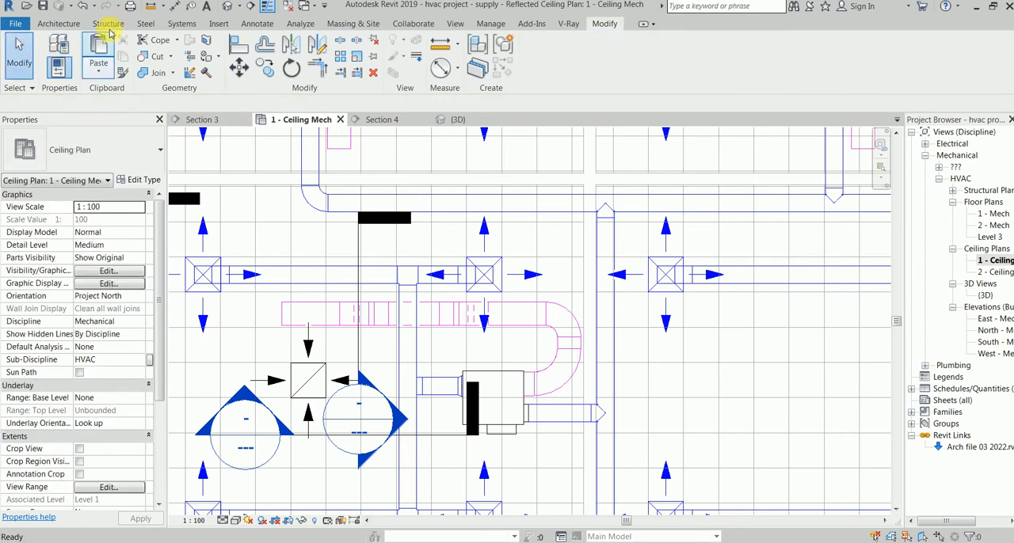
Step: Try a short 300 mm round flex duct running north from the return diffuser's connector, and undo it
click(179, 24)
click(154, 49)
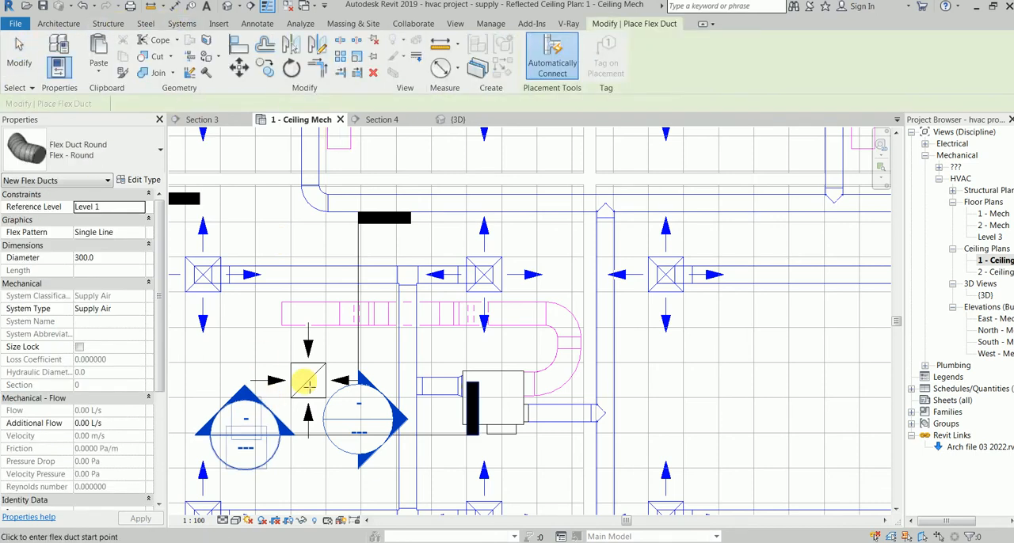
click(308, 381)
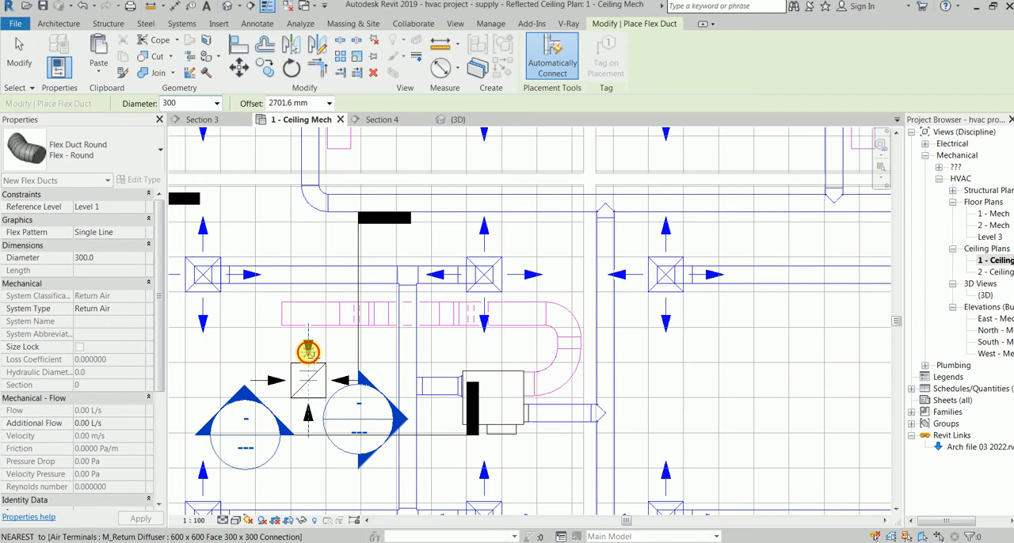
click(308, 350)
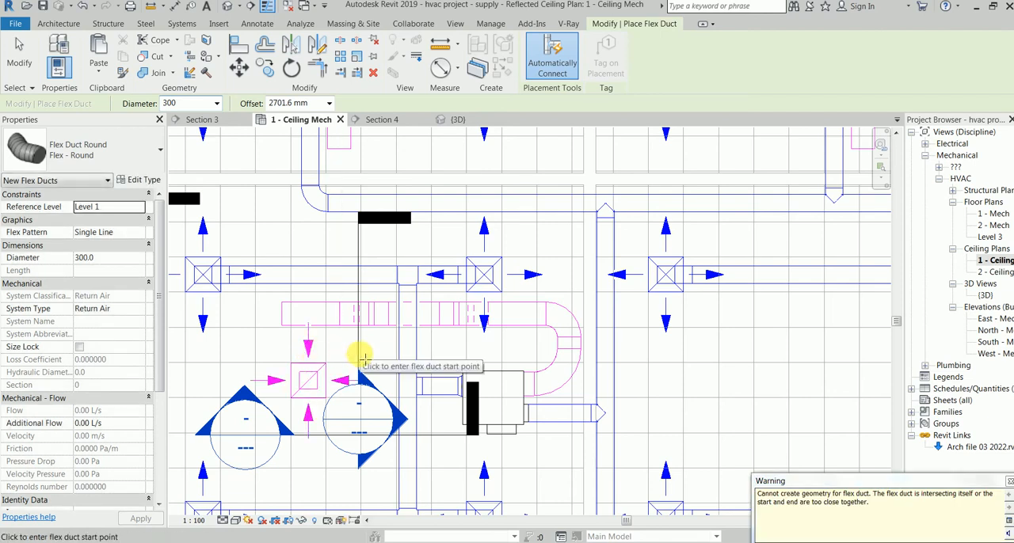
key(Escape)
key(Escape)
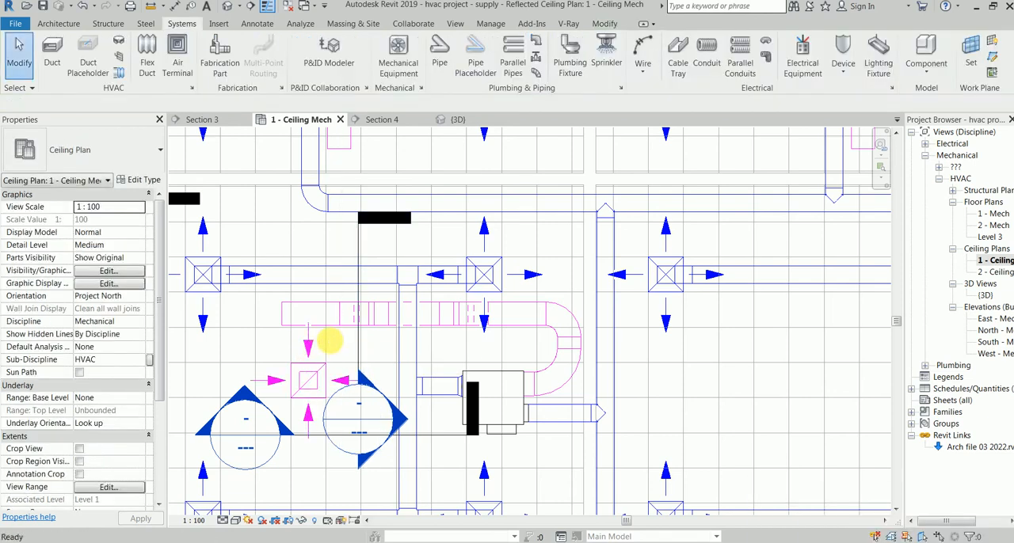
click(89, 8)
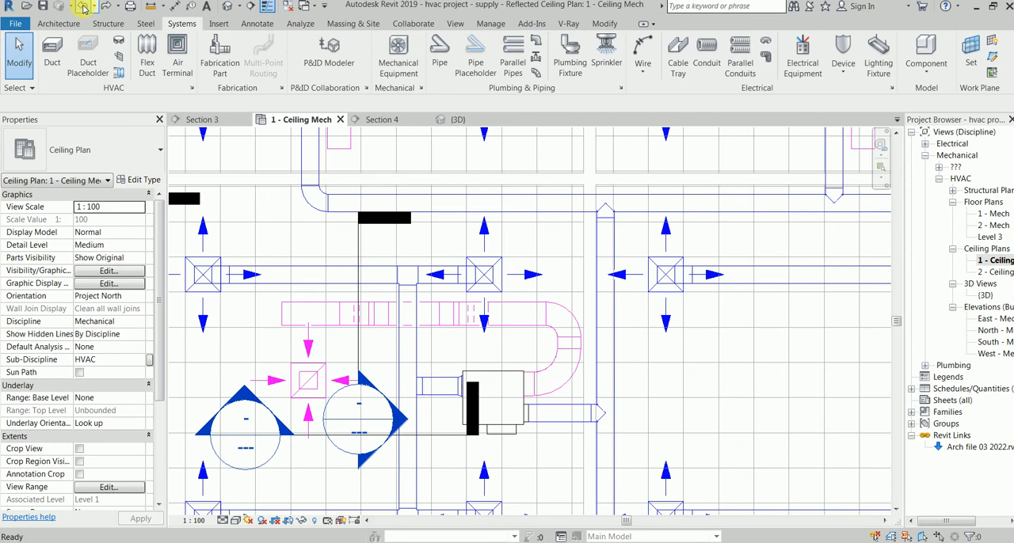
Step: Try to branch a 400 x 350 duct at 3200 mm offset from the return duct south toward the diffuser
click(310, 320)
key(Escape)
click(307, 317)
right_click(306, 316)
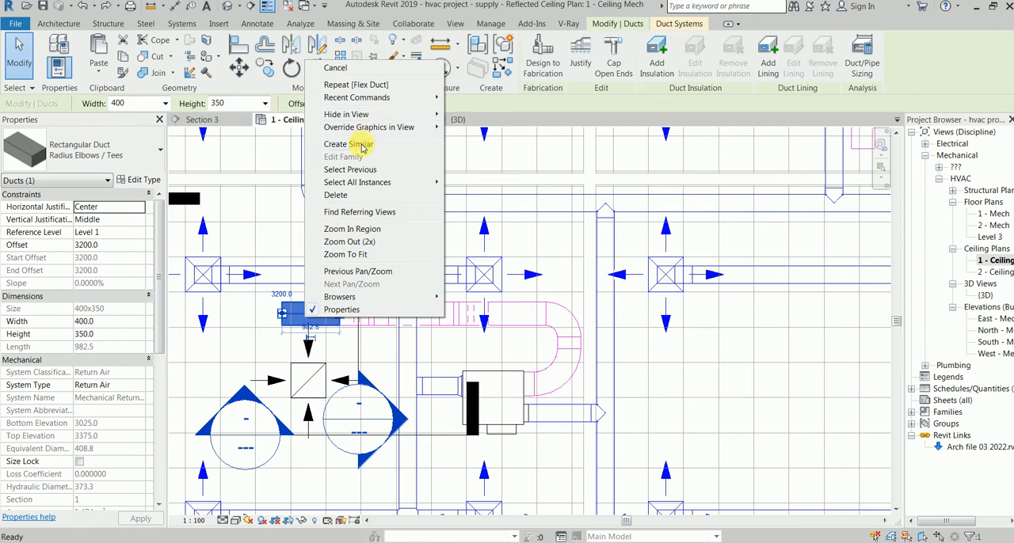
click(362, 143)
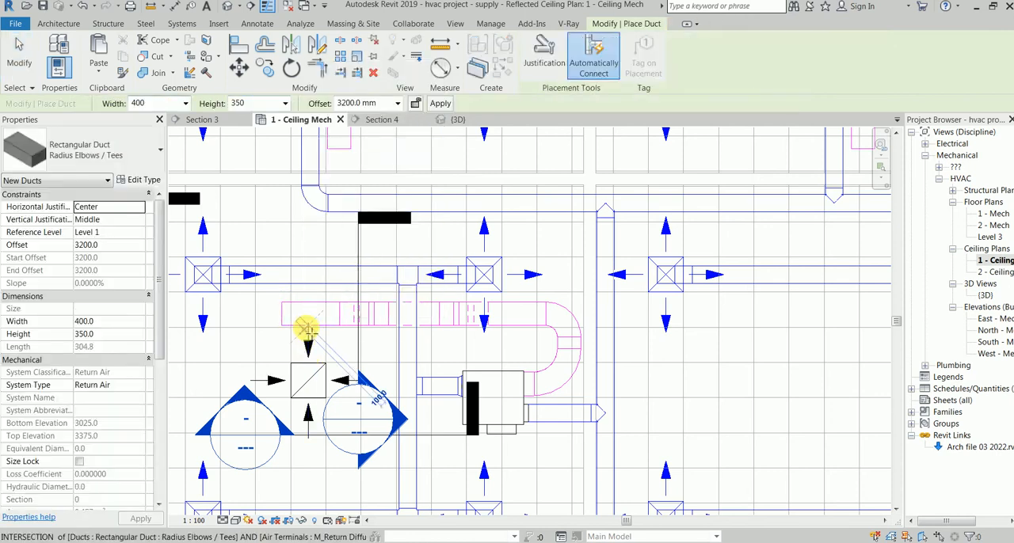
click(308, 342)
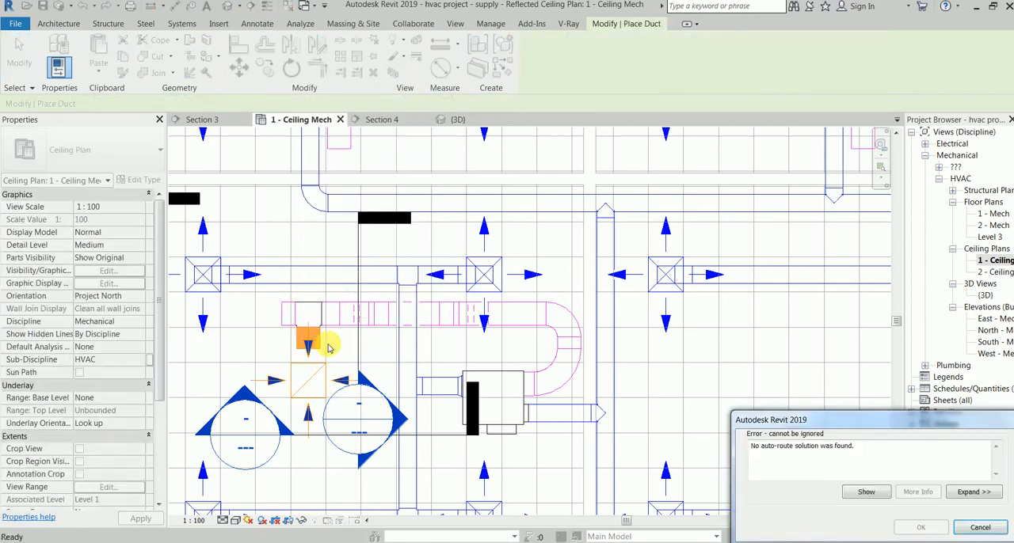
key(Escape)
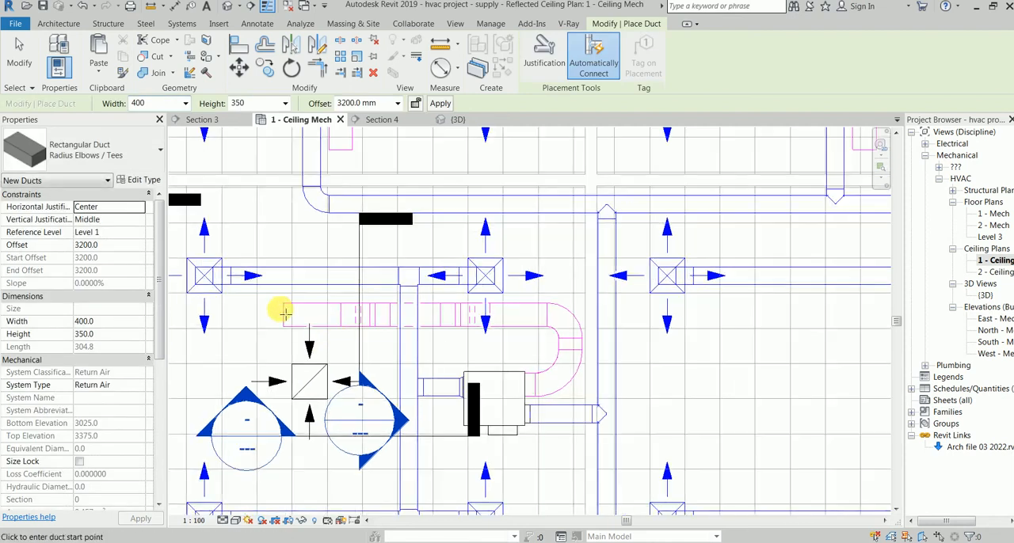
key(Escape)
key(Escape)
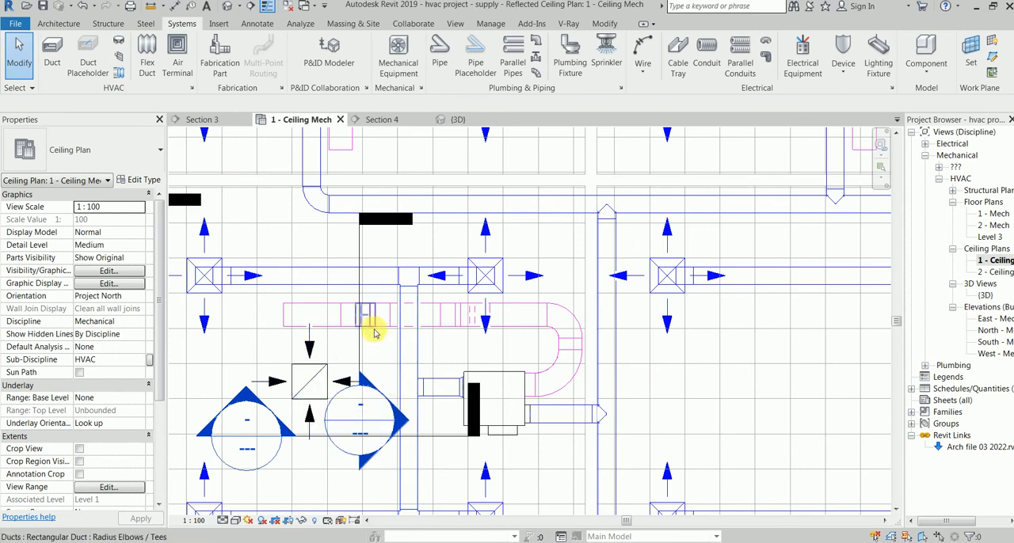
Step: Move the return diffuser about two more ceiling tiles south of the return duct
click(309, 404)
drag(309, 404, 306, 453)
click(314, 346)
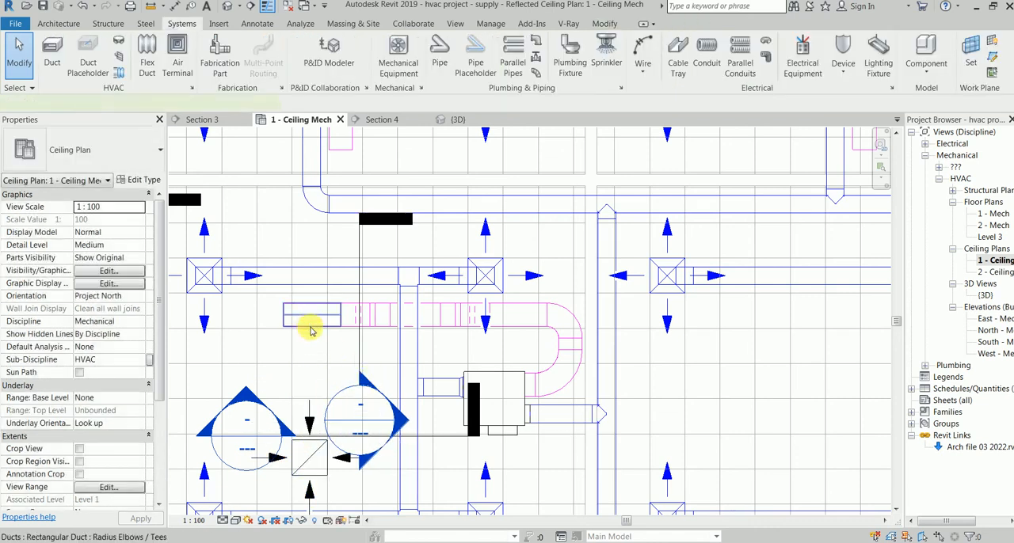
click(311, 331)
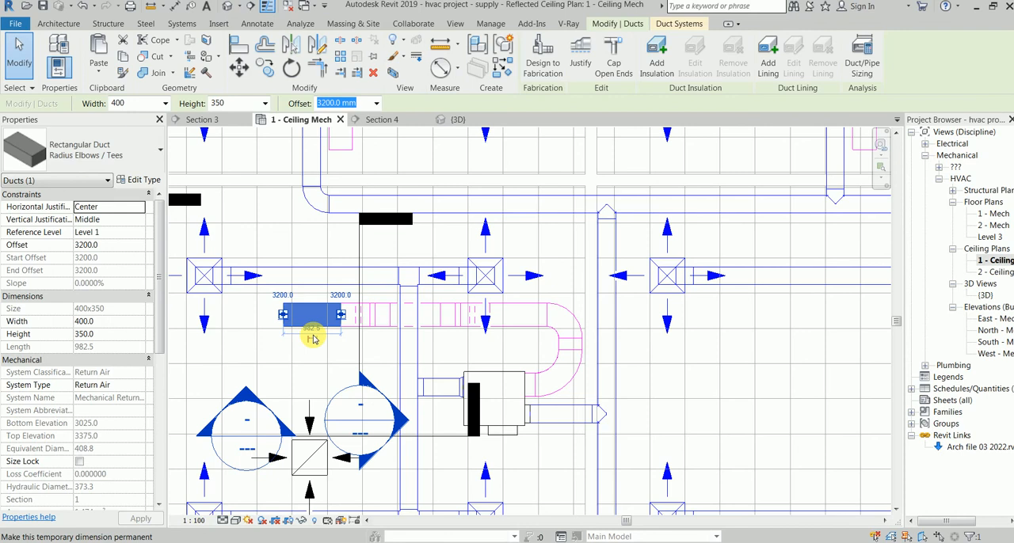
click(310, 332)
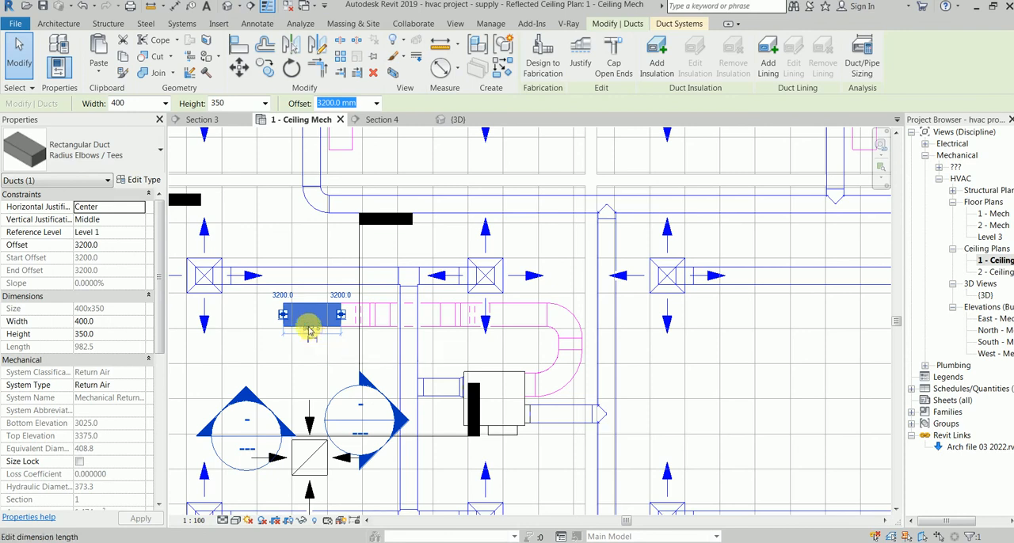
right_click(310, 331)
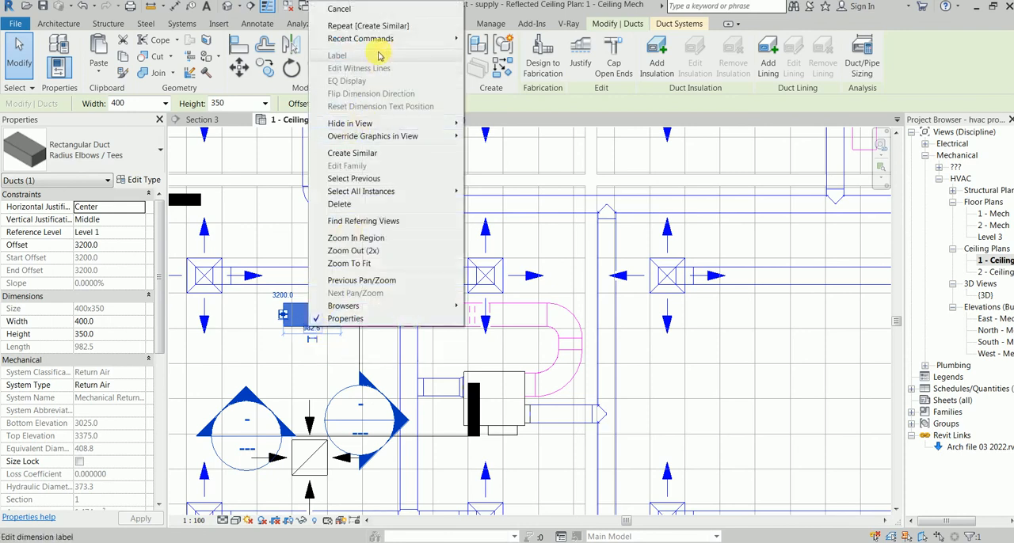
click(19, 57)
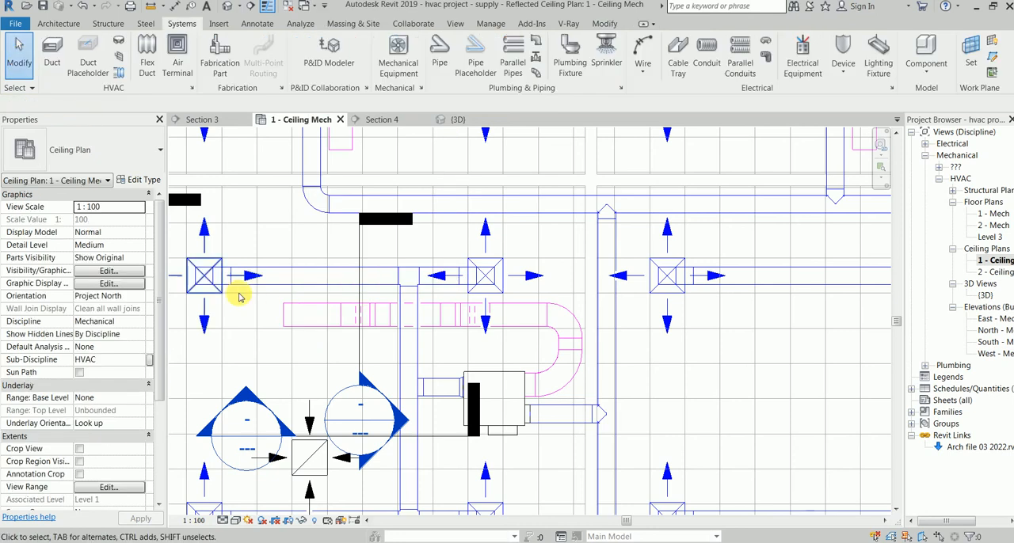
Step: Draw a 400 x 350 return duct about 900 mm south from the open west end of the return duct
click(285, 318)
right_click(285, 316)
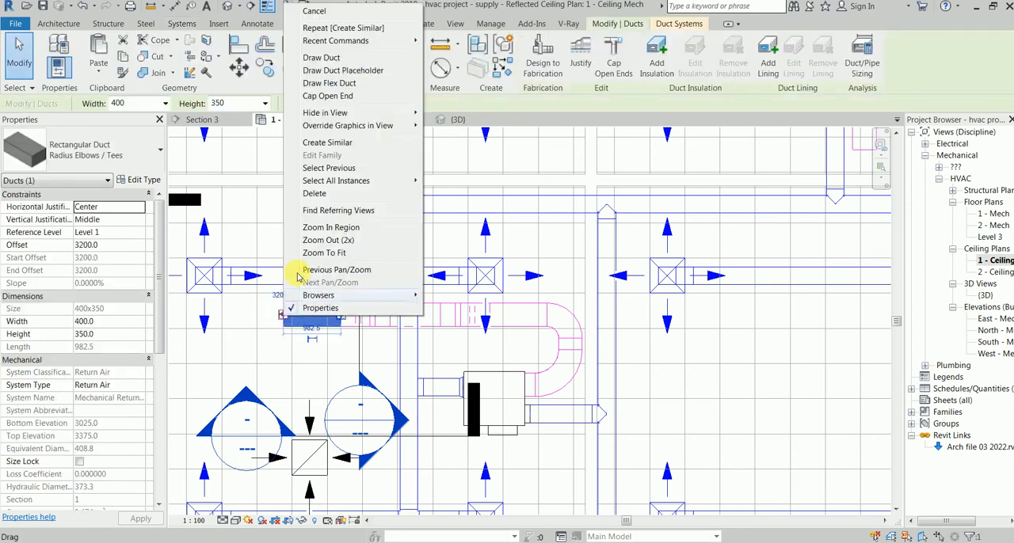
click(322, 58)
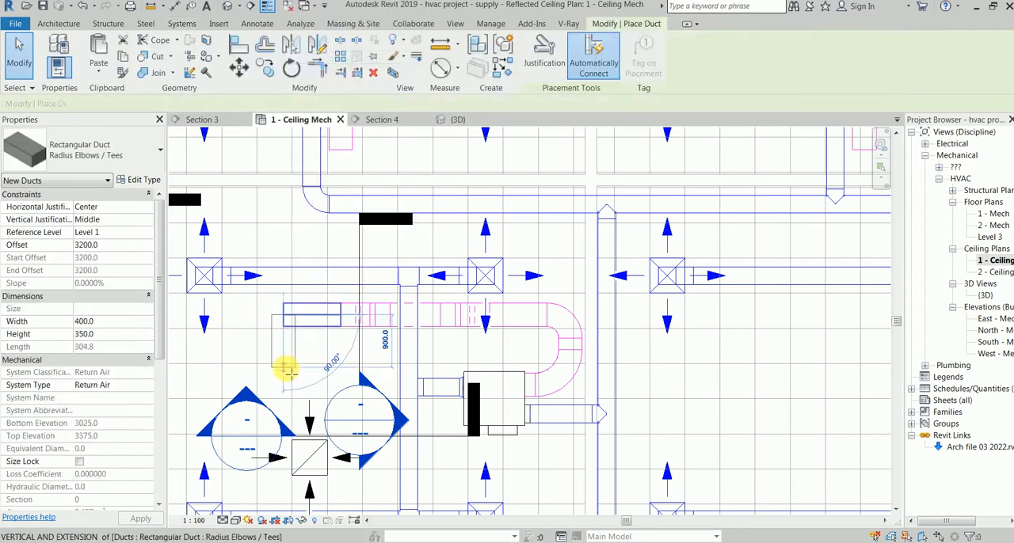
click(284, 370)
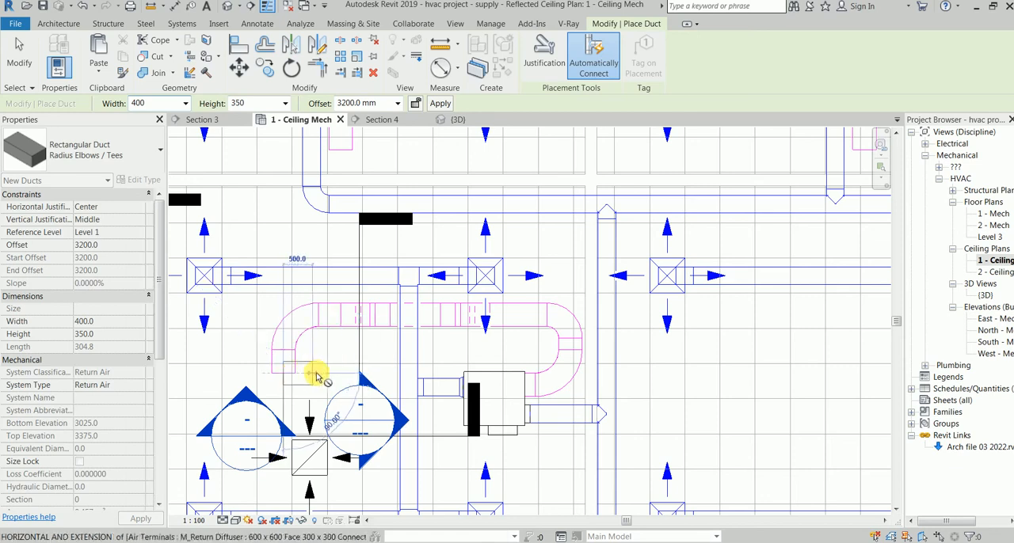
key(Escape)
key(Escape)
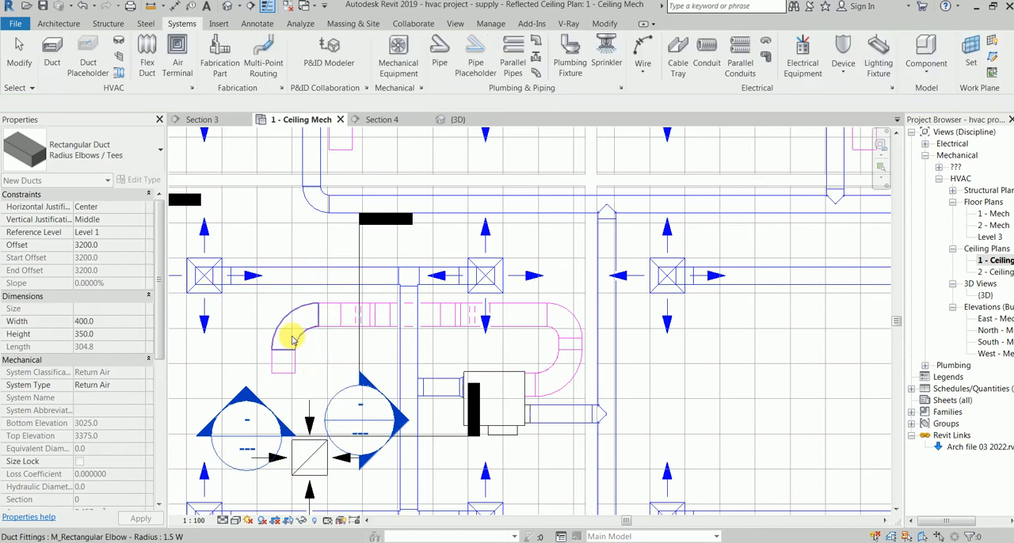
Step: Change the elbow at the west end of the return duct to the Radius 1 W type
click(293, 321)
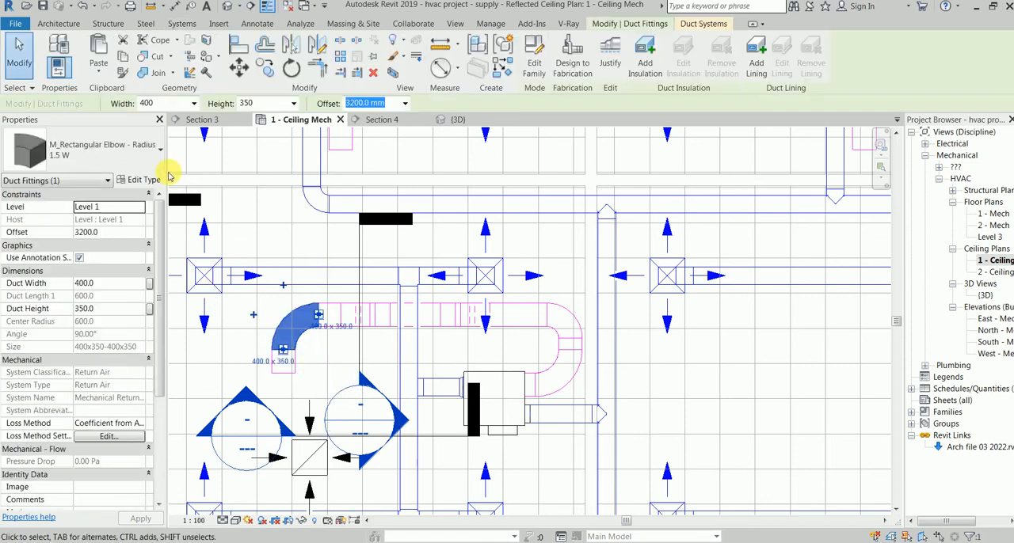
click(127, 147)
click(95, 362)
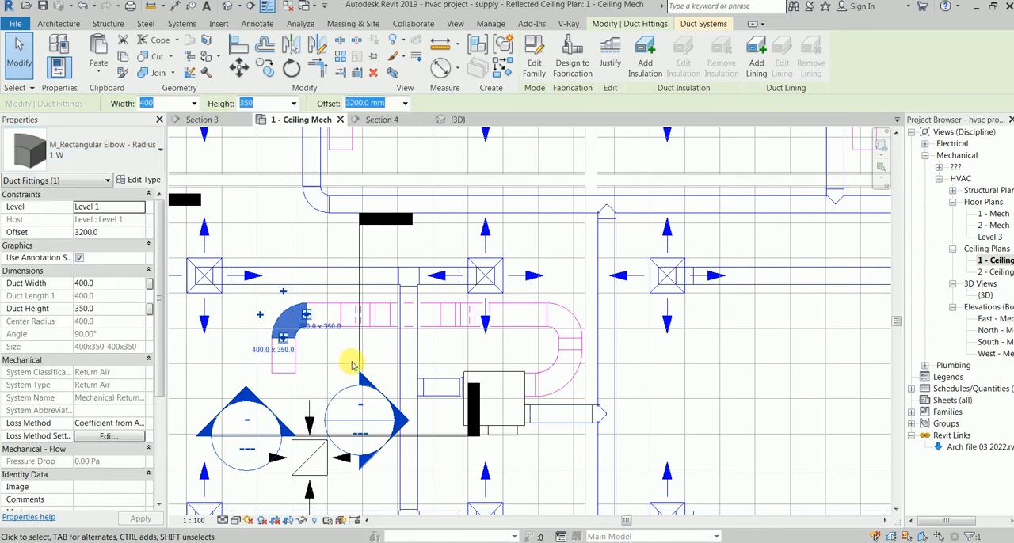
click(307, 342)
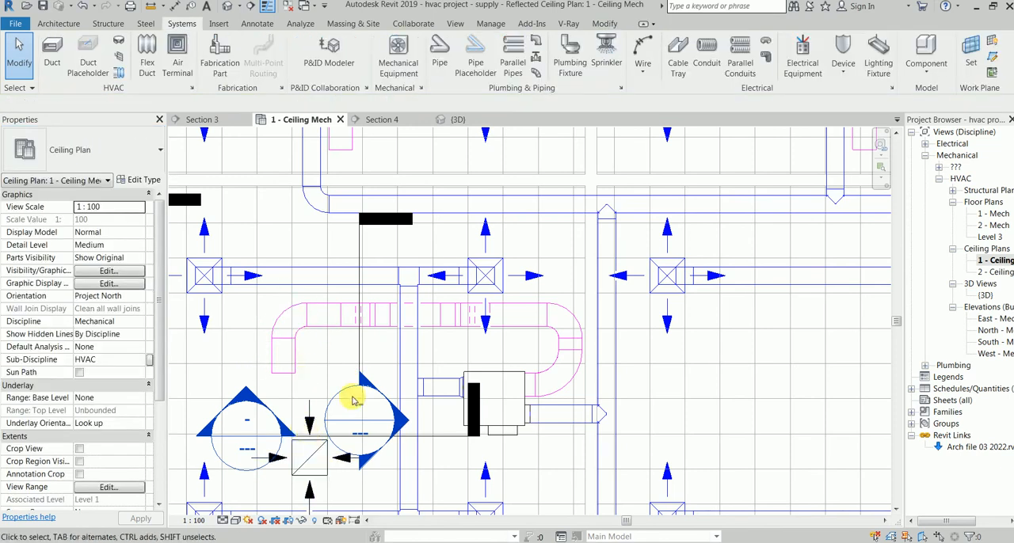
Step: Align the centerline of the short south-running return duct with the center of the return diffuser
key(a)
key(l)
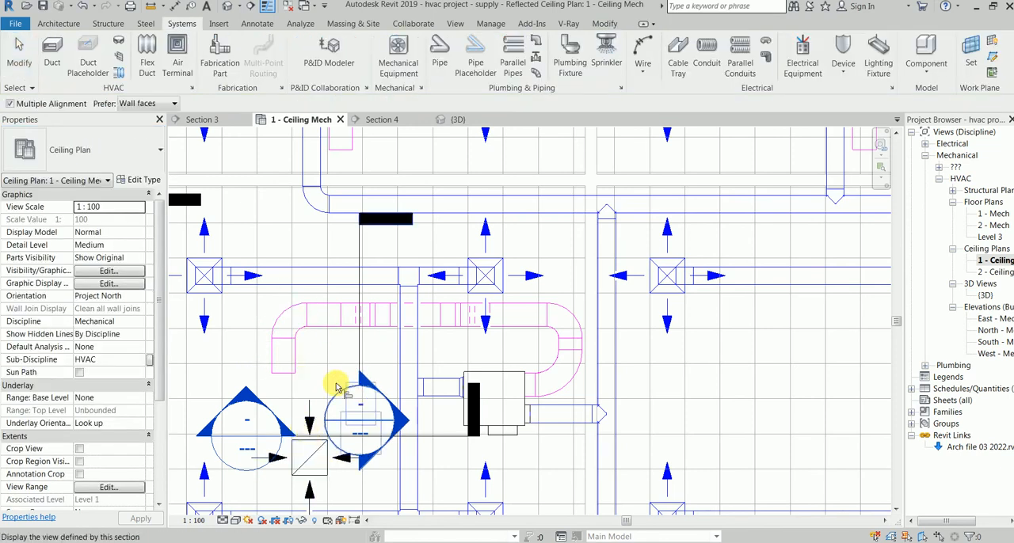
click(310, 453)
click(285, 357)
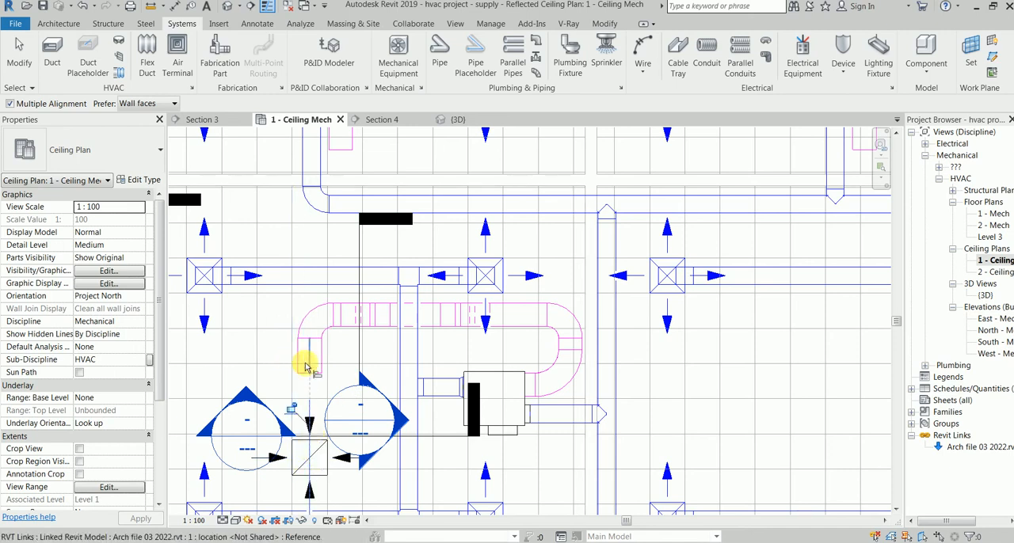
key(Escape)
key(Escape)
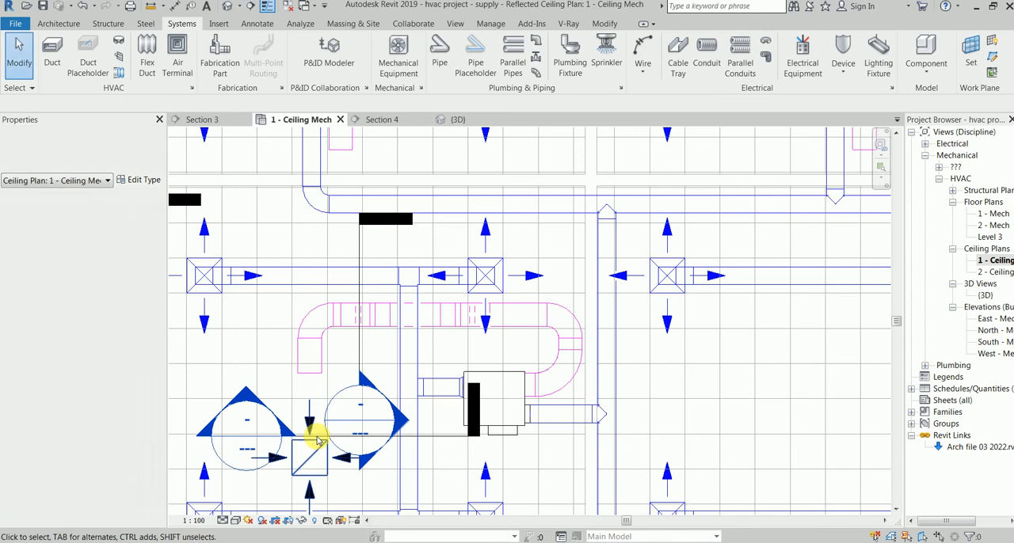
Step: Try to draw a 300 x 300 duct from the return diffuser north to the return duct's open end
click(311, 460)
right_click(311, 459)
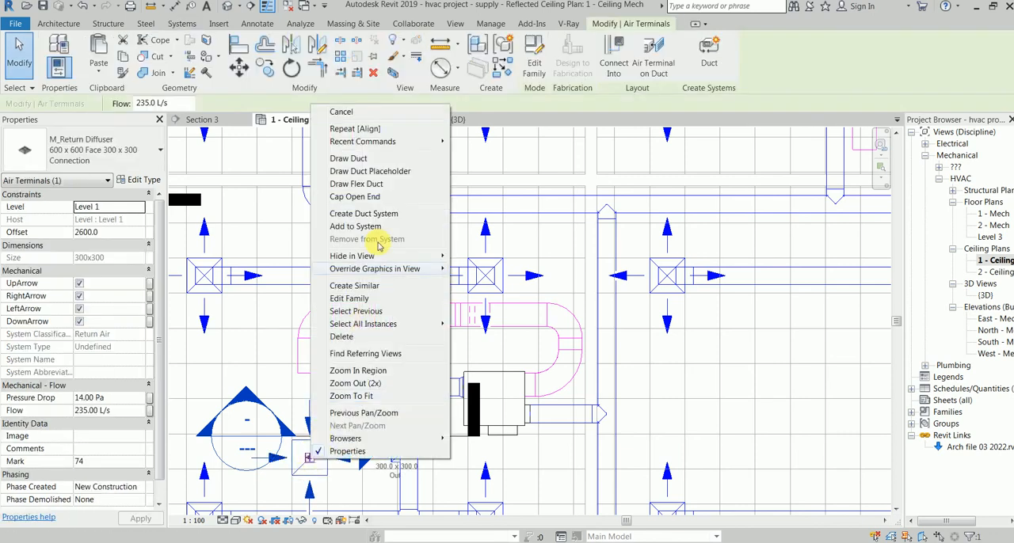
click(403, 161)
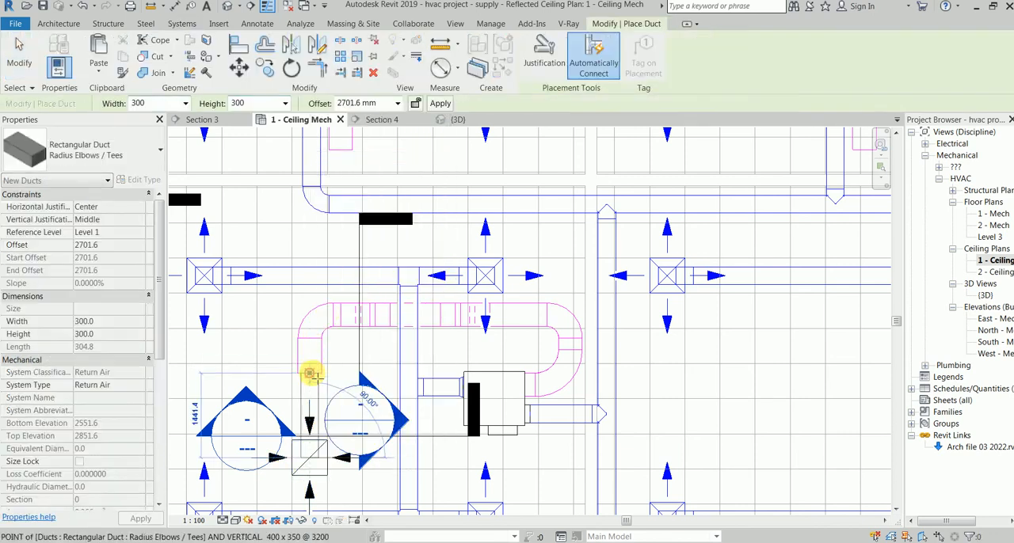
click(317, 373)
key(Escape)
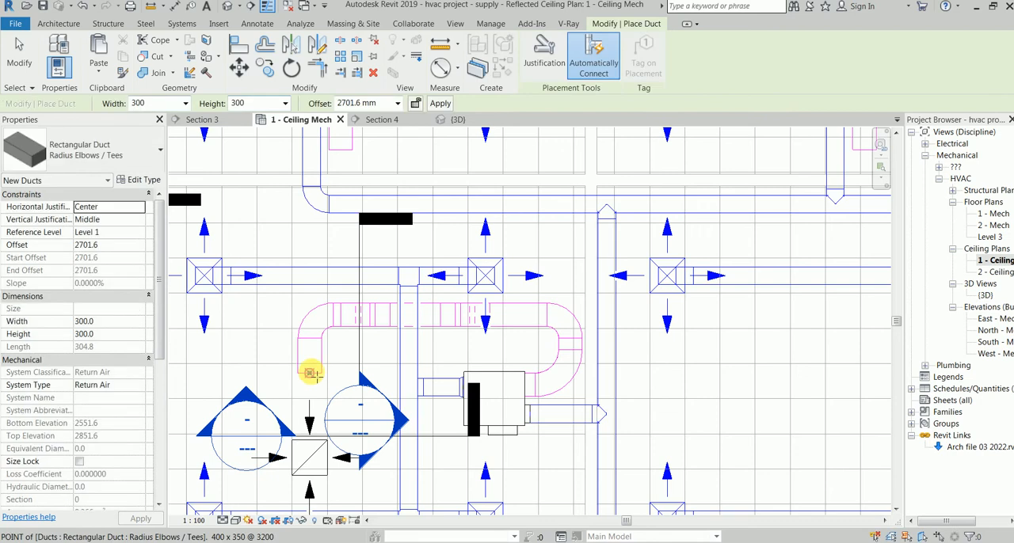
key(Escape)
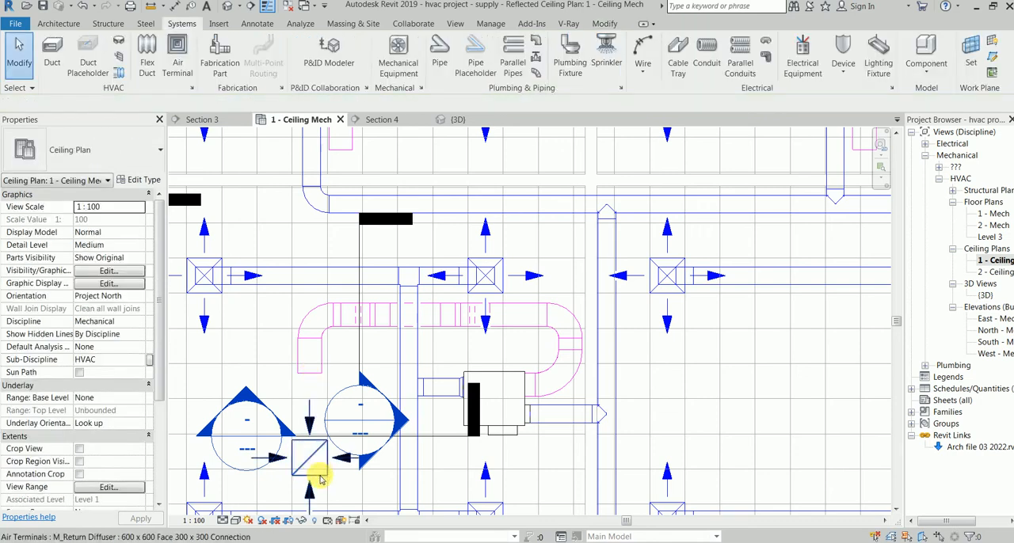
Step: Turn the return diffuser so its connector symbol faces north, and try to start a duct from that connector
click(319, 469)
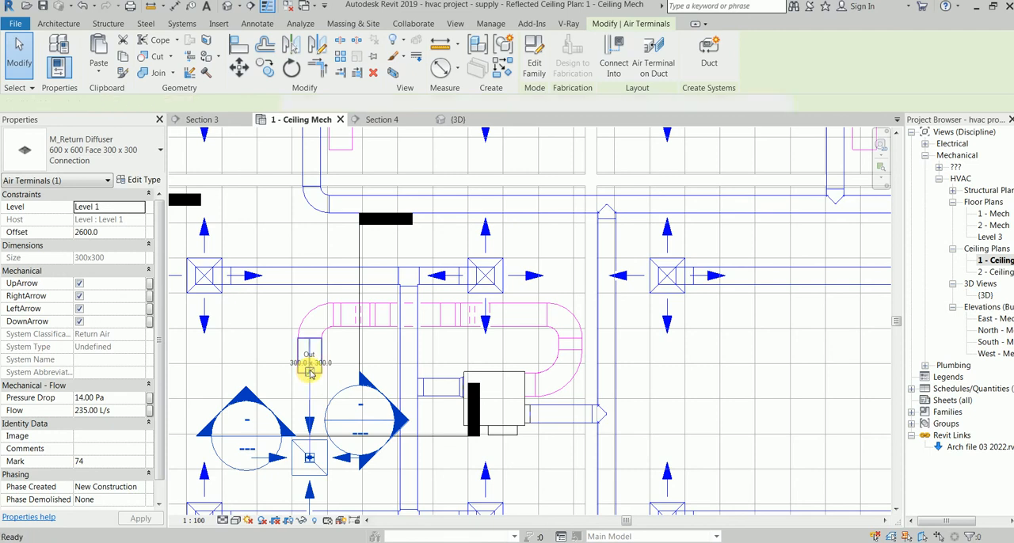
click(309, 374)
click(342, 379)
key(Escape)
key(Escape)
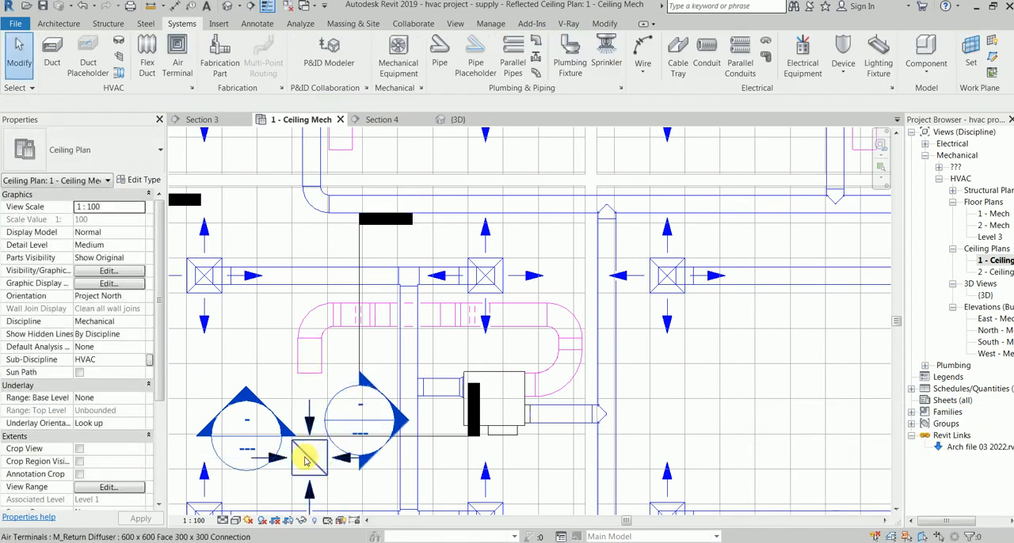
click(321, 457)
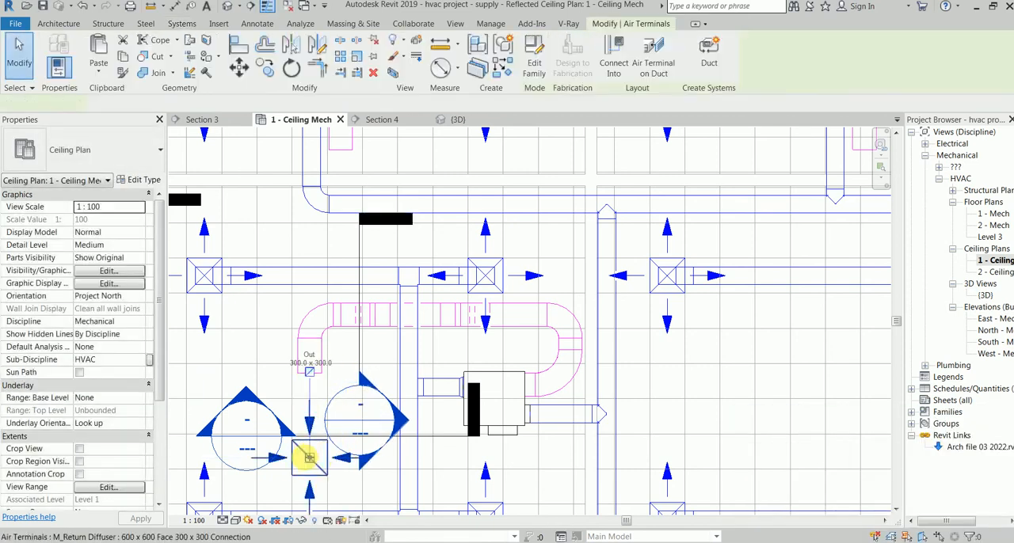
click(307, 386)
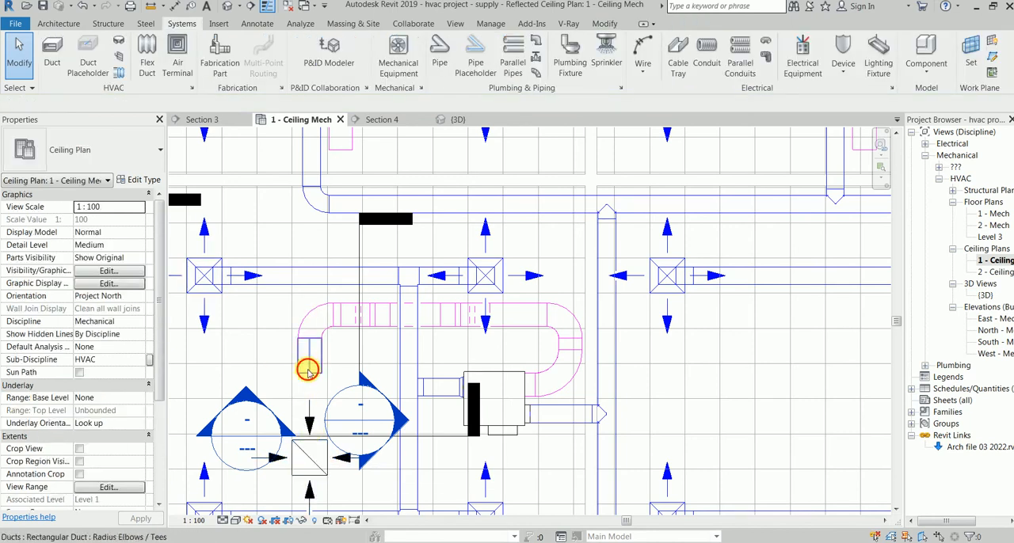
Step: Draw a 400 mm round flex duct from the return duct's open end to the return diffuser
click(309, 374)
right_click(309, 373)
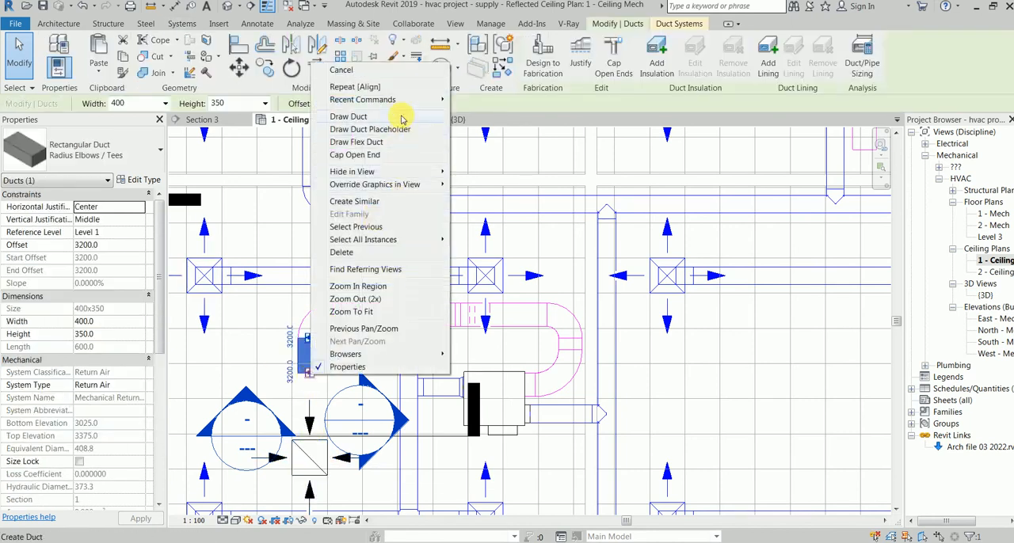
click(391, 144)
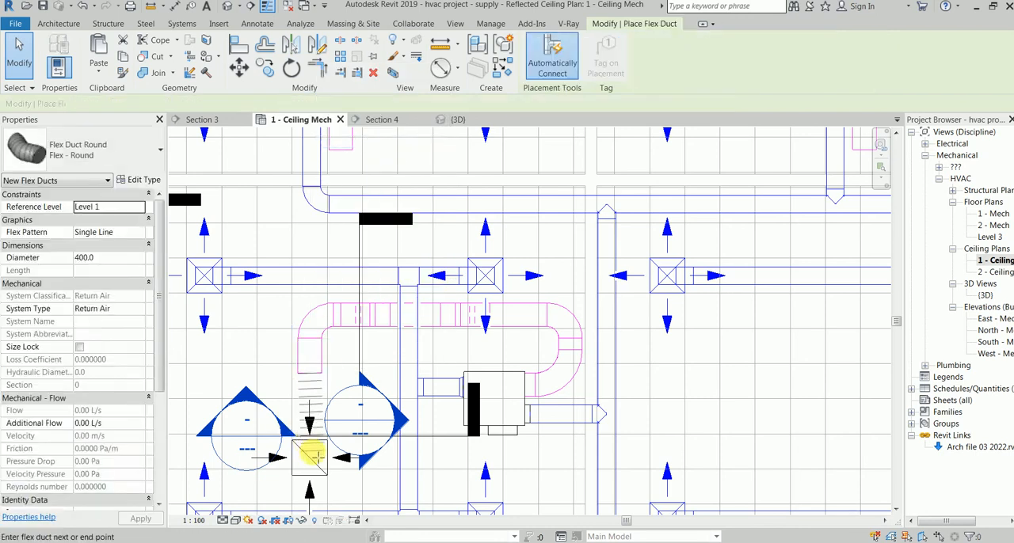
key(Escape)
scroll(403, 450, up, 1)
middle_drag(356, 368, 356, 365)
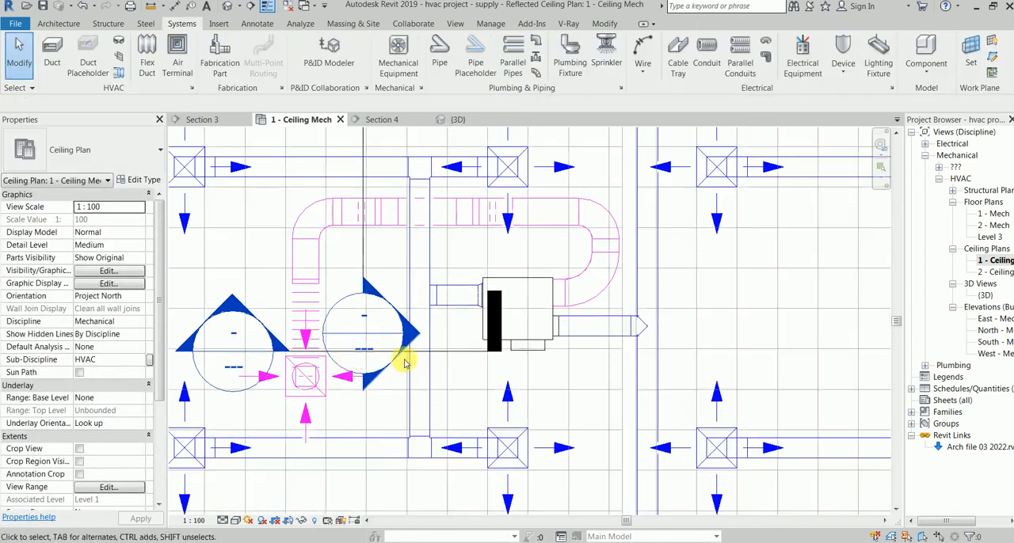
Step: Align the north edge of the return diffuser with the ceiling grid line closer to the return duct's end
scroll(407, 362, down, 1)
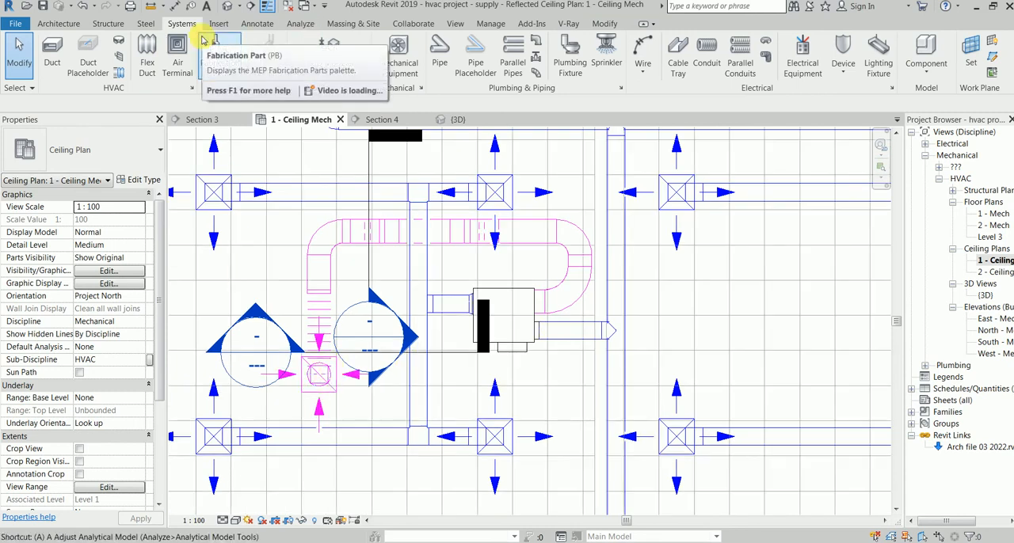
key(l)
click(290, 318)
click(313, 361)
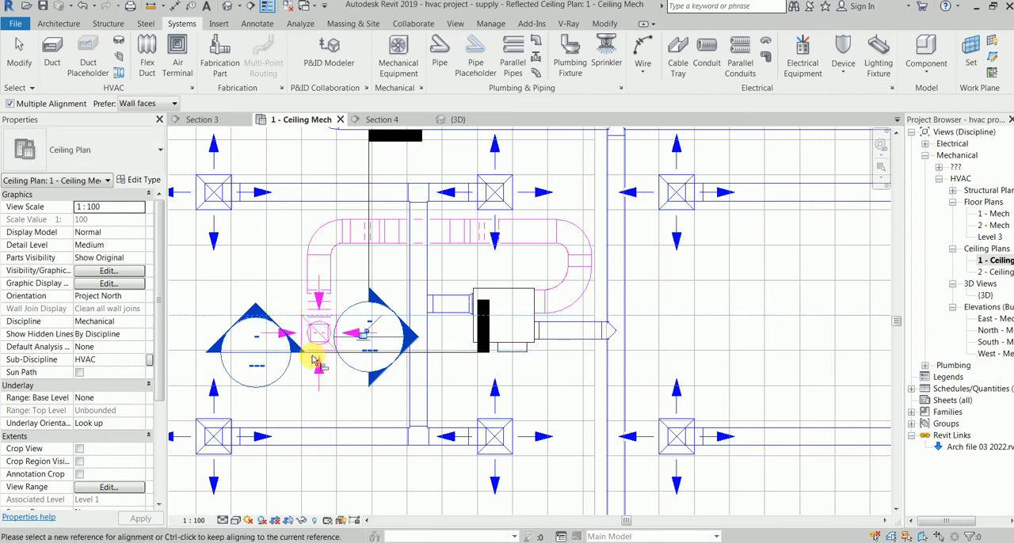
key(Escape)
key(Escape)
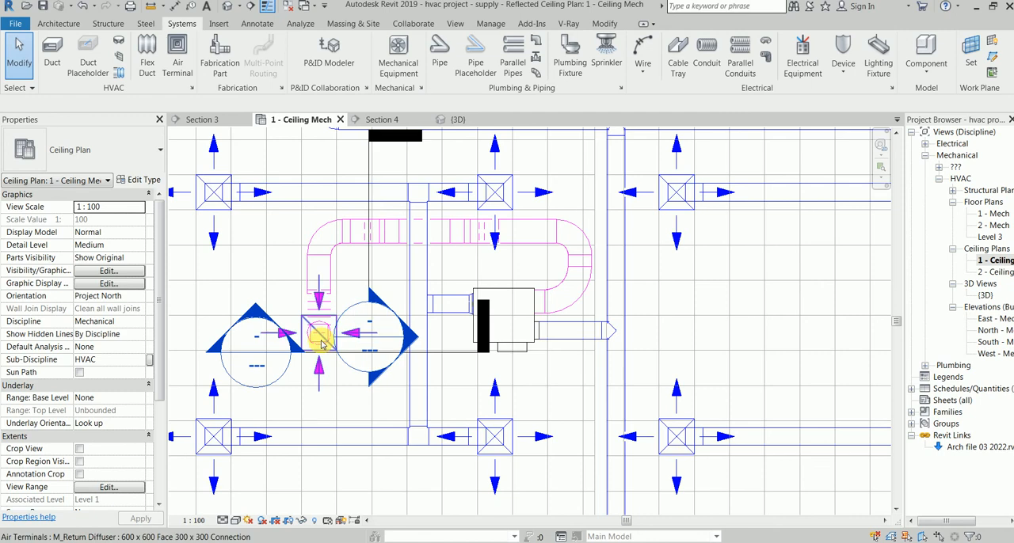
Step: Select the whole duct network connected to the return diffuser and examine it in the 3D view
key(Tab)
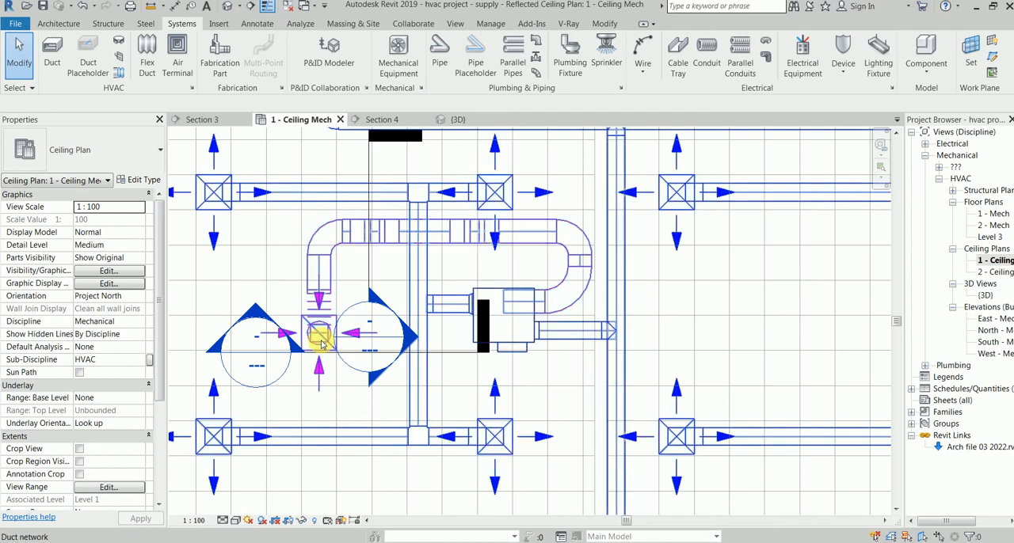
click(322, 343)
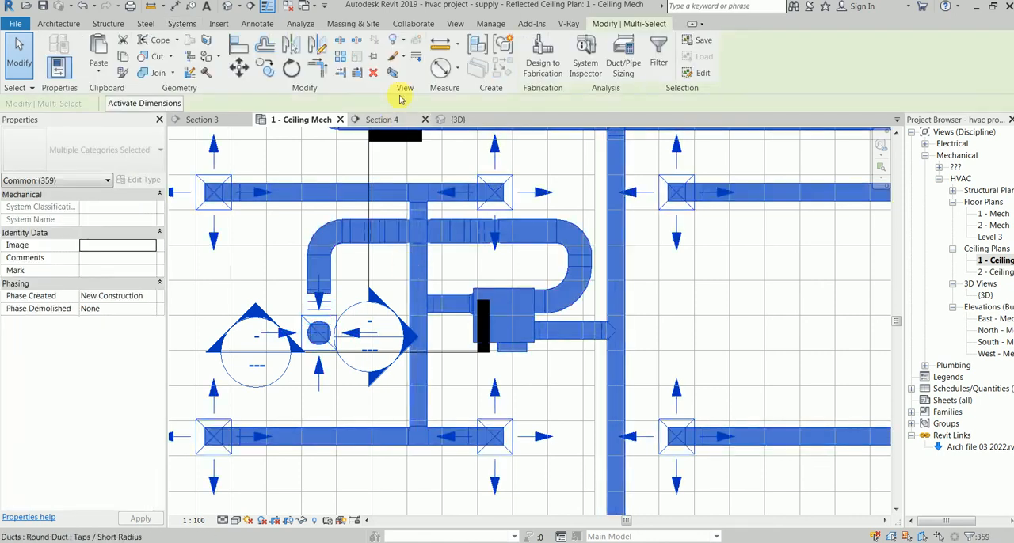
click(453, 120)
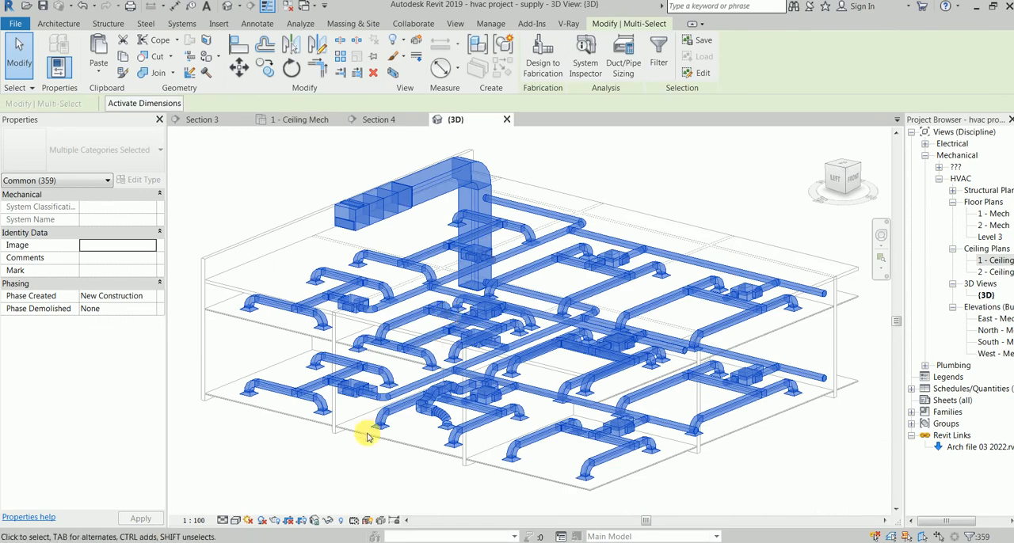
click(366, 452)
Step: Examine in 3D the return branch from the diffuser through the flex duct up to the VAV unit
scroll(453, 407, up, 4)
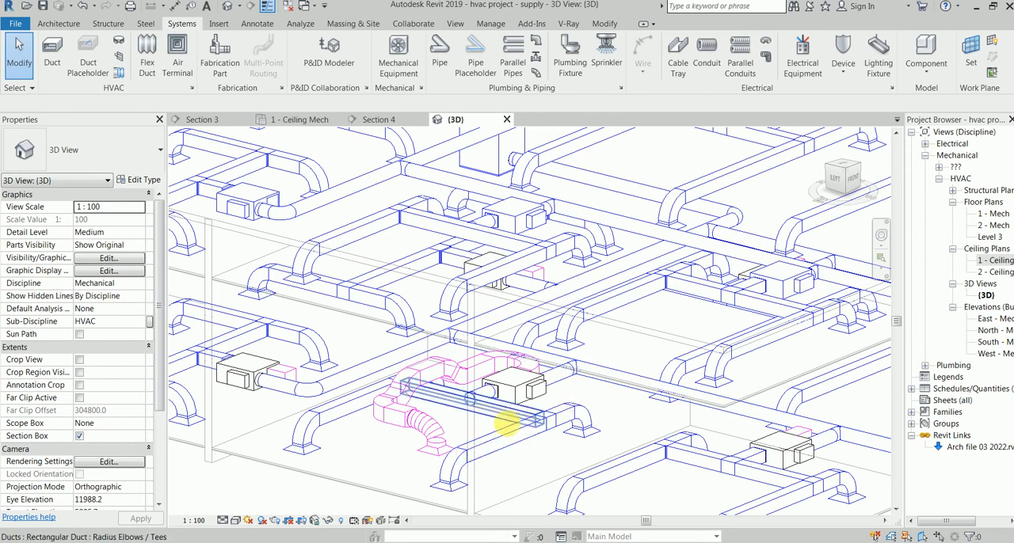
middle_drag(461, 445, 436, 431)
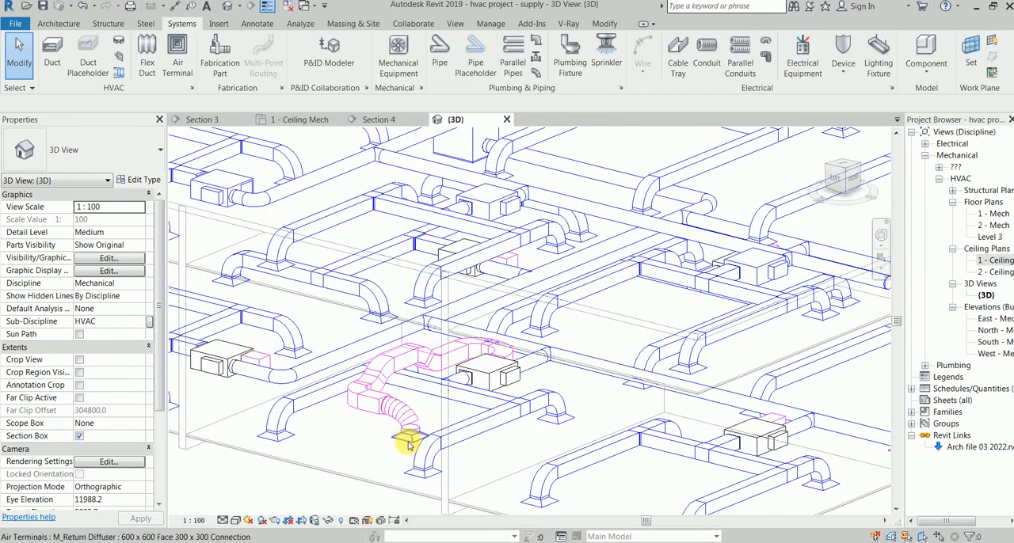
key(Tab)
scroll(407, 445, up, 5)
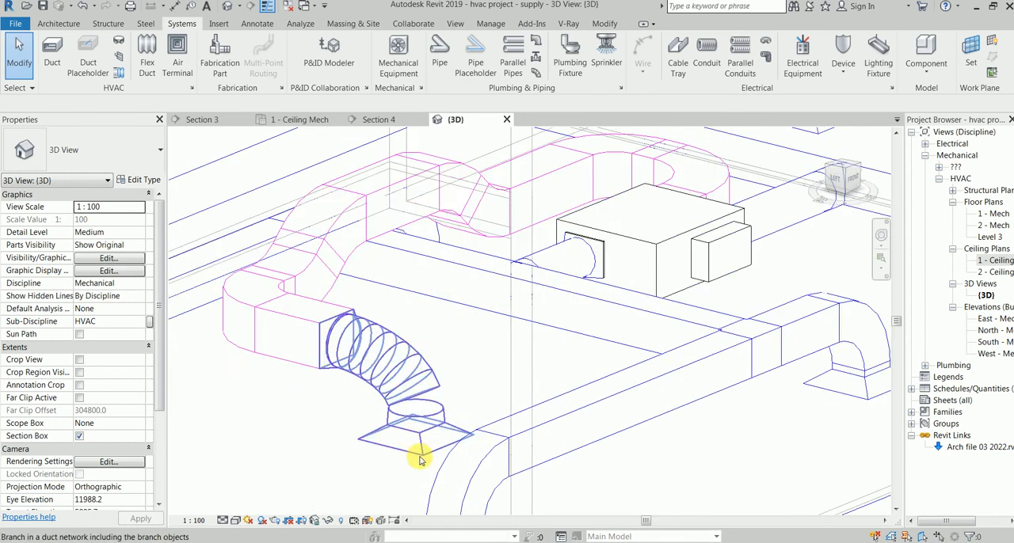
key(Tab)
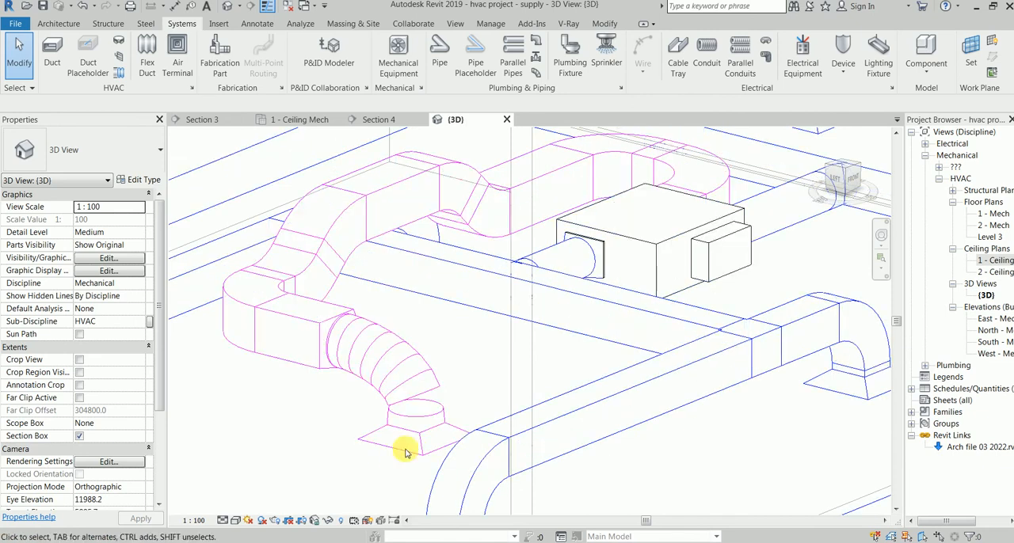
key(Tab)
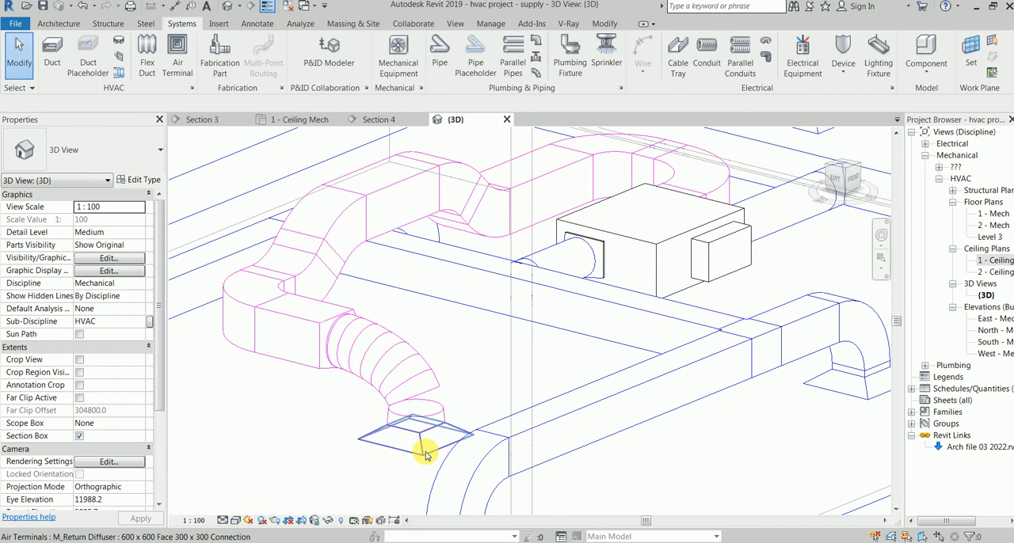
key(Tab)
key(Tab)
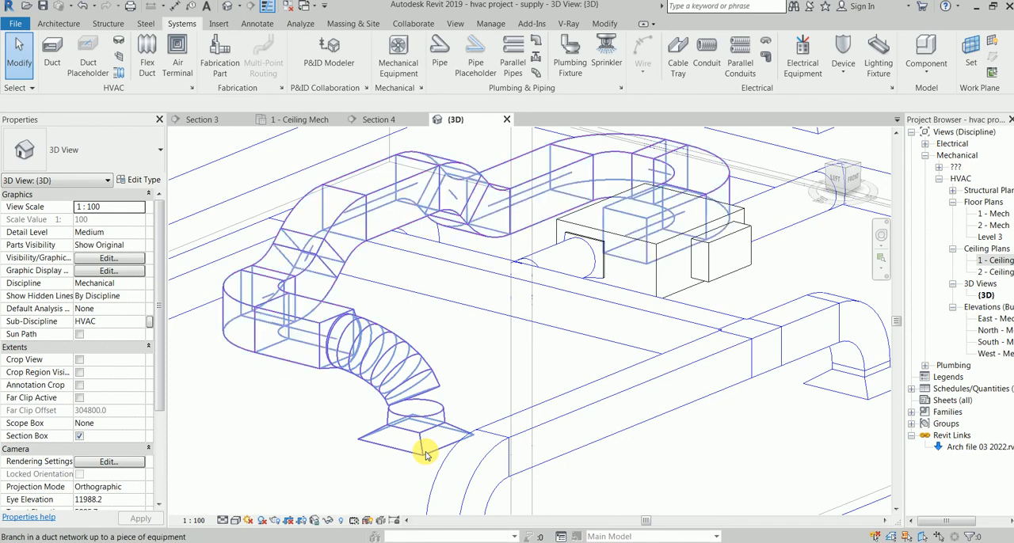
Step: In the 1 - Ceiling Mech plan, select the return branch with its flex duct and diffuser, excluding the short duct at the VAV unit
click(279, 119)
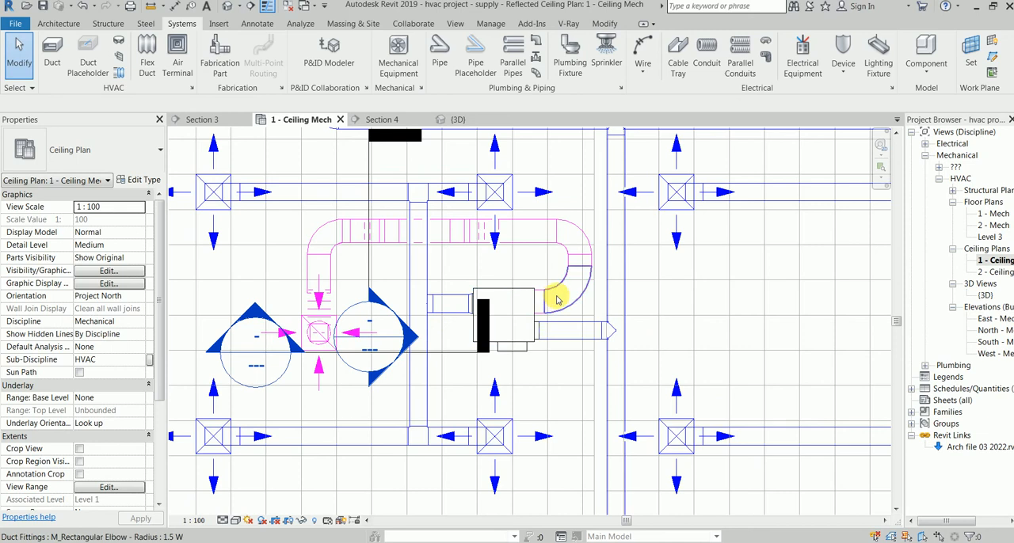
key(Tab)
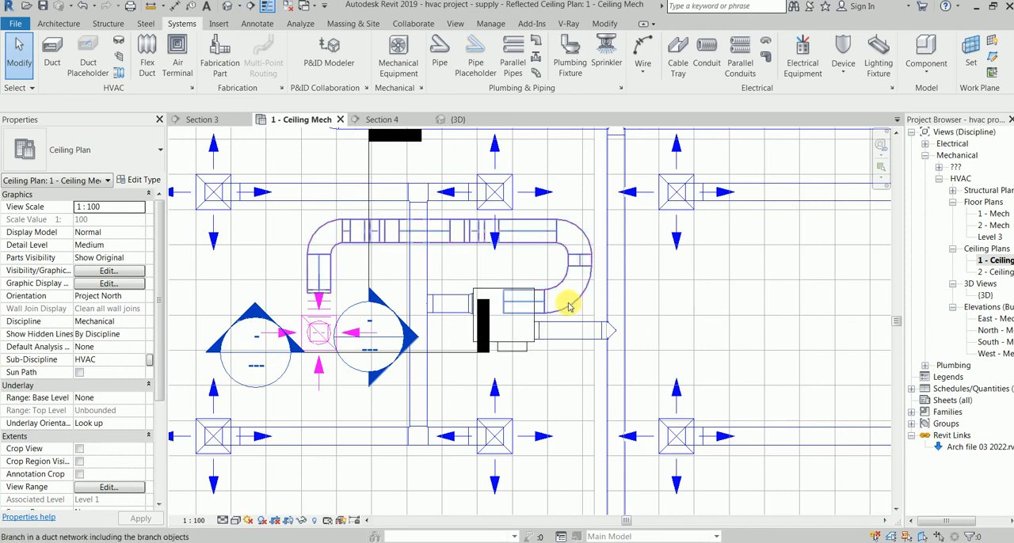
click(567, 306)
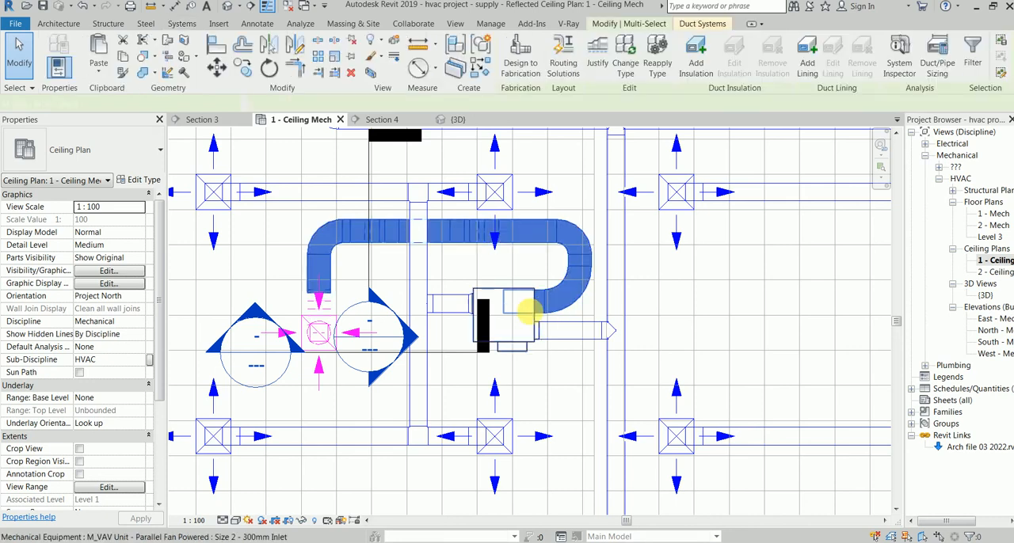
shift+click(546, 306)
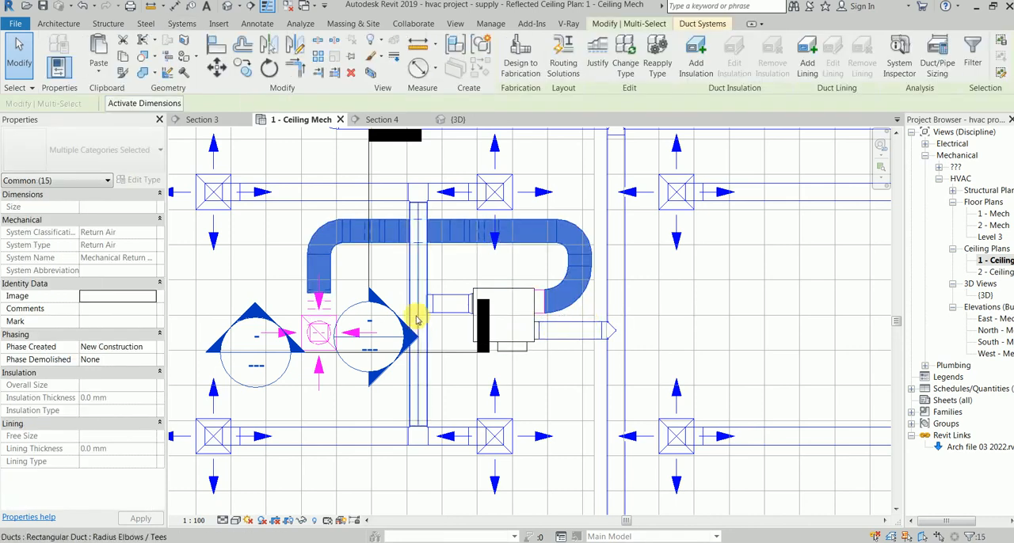
scroll(361, 340, down, 1)
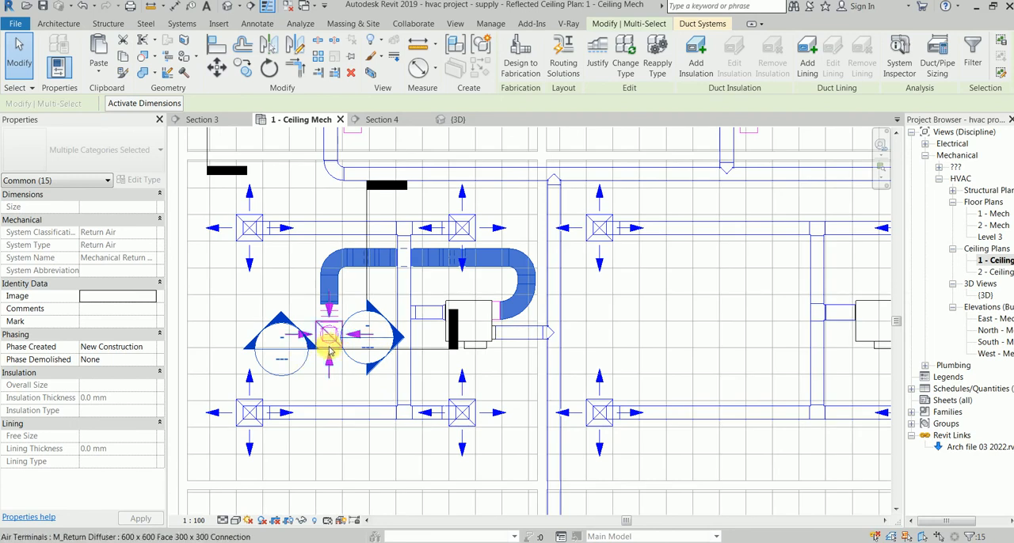
middle_drag(327, 343, 340, 240)
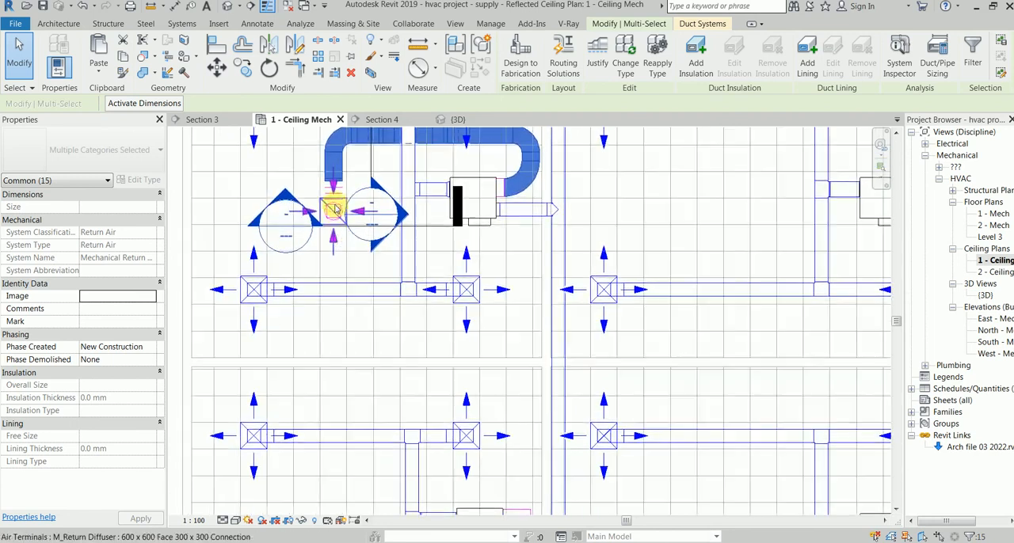
scroll(341, 241, up, 1)
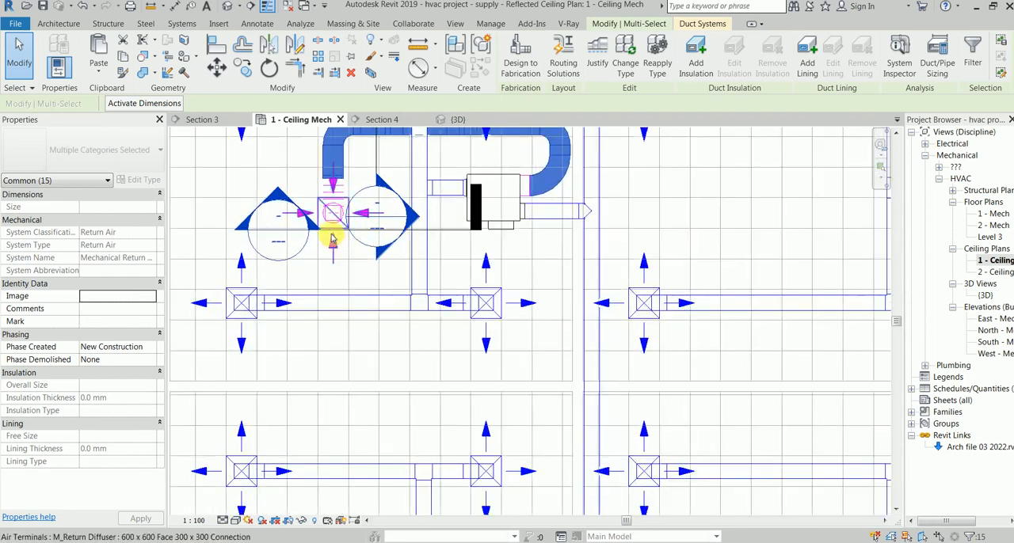
ctrl+click(340, 192)
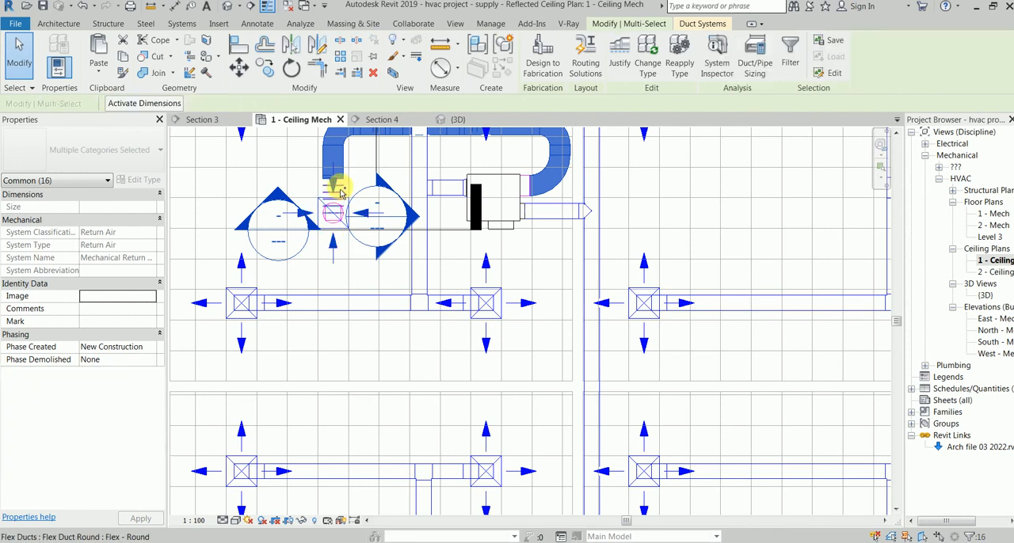
key(Escape)
key(Tab)
click(333, 227)
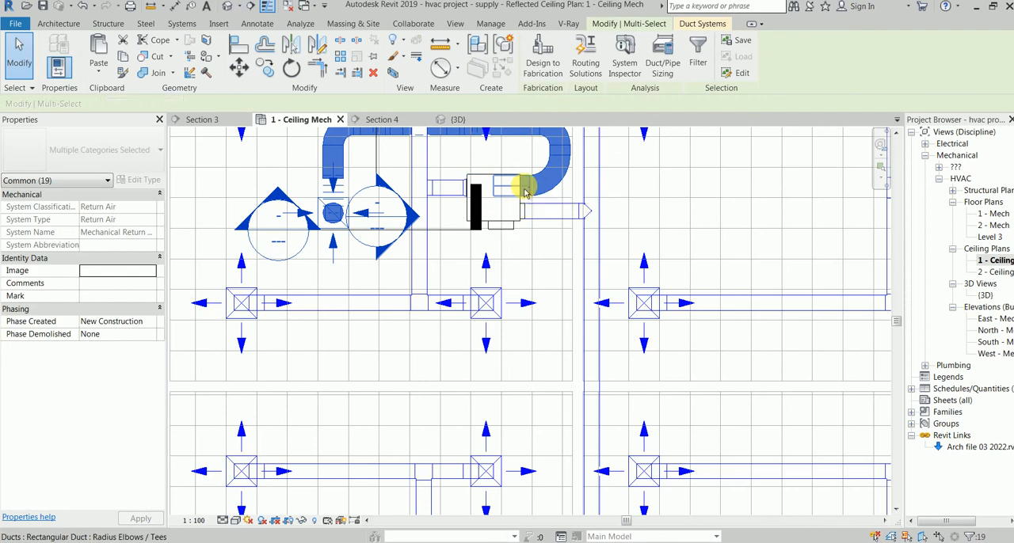
shift+click(524, 190)
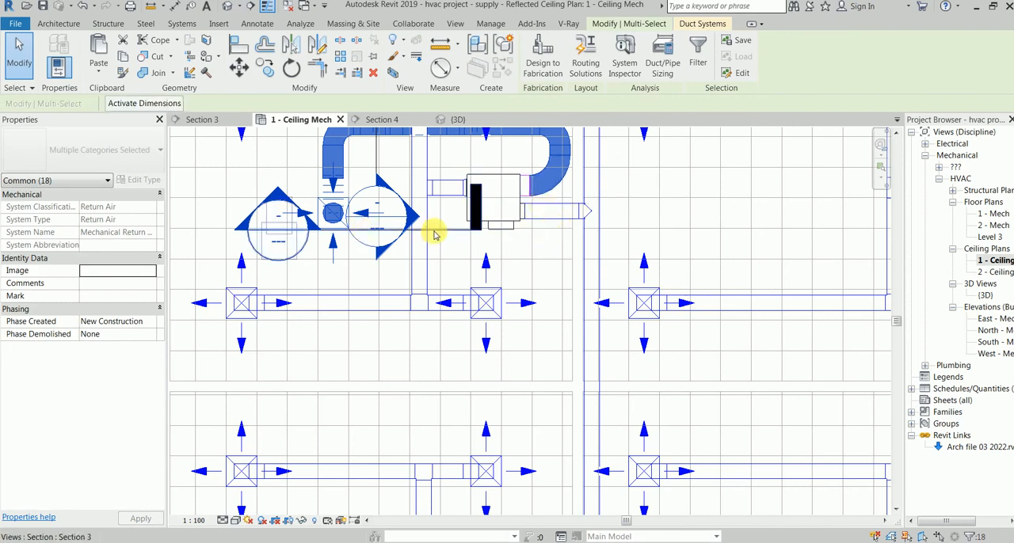
Step: Copy the selected return branch, using the VAV unit's corner as base point, to the VAV unit in the room directly below
click(265, 68)
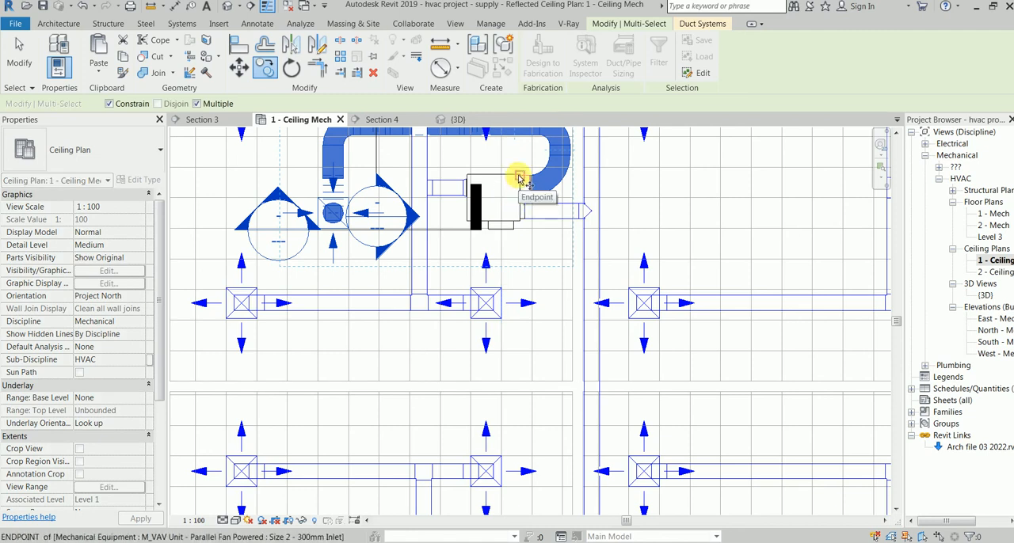
click(519, 178)
middle_drag(516, 333, 526, 169)
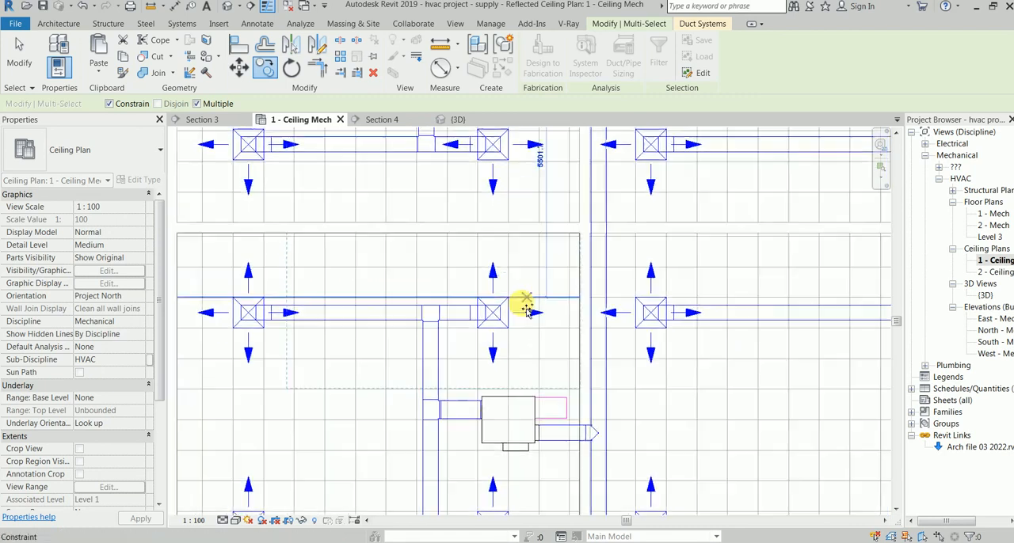
scroll(538, 404, up, 4)
click(529, 408)
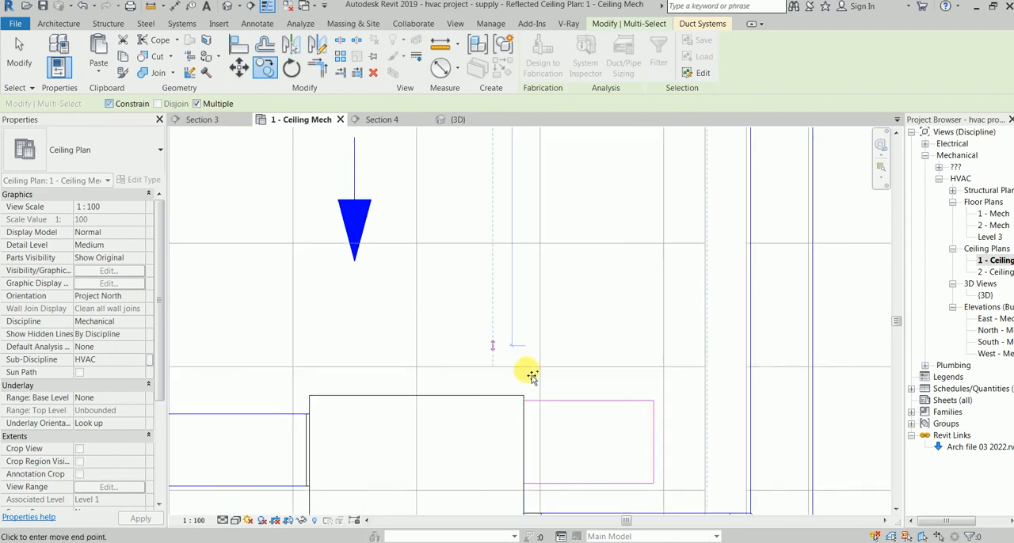
scroll(522, 396, down, 5)
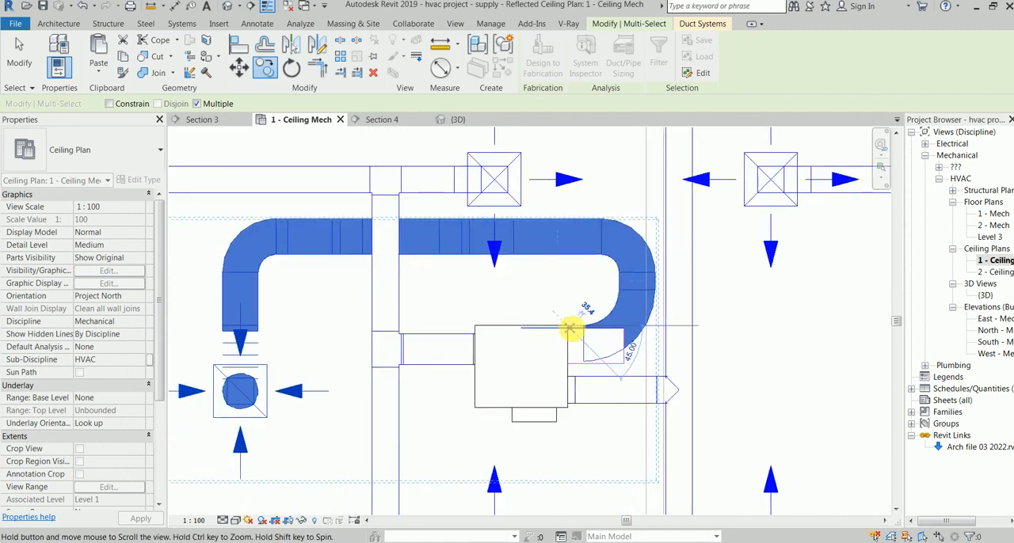
scroll(404, 420, down, 3)
key(Escape)
key(Escape)
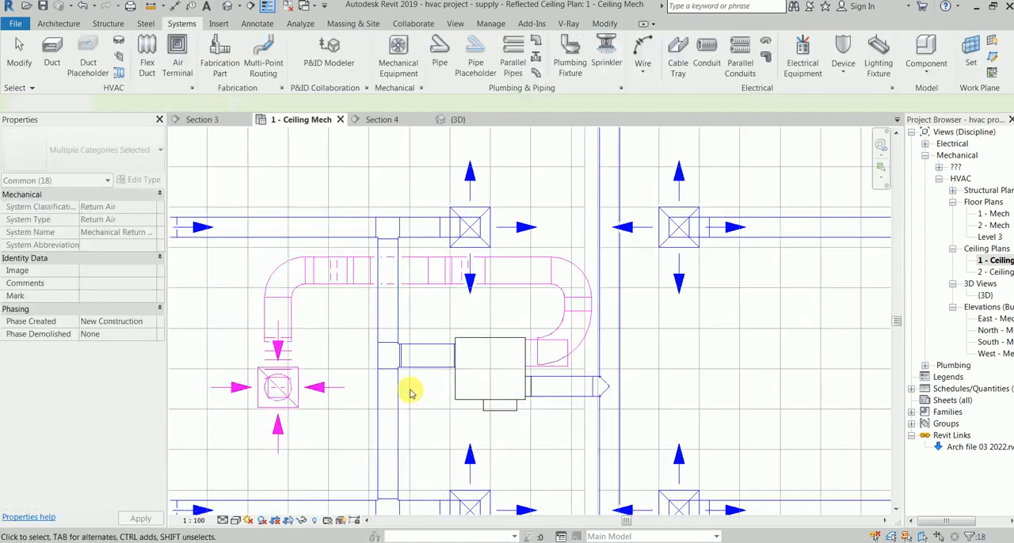
Step: Delete the copied branch's misaligned elbow and join its open duct end to the lower VAV unit's return duct with Trim/Extend to Corner
scroll(542, 369, up, 2)
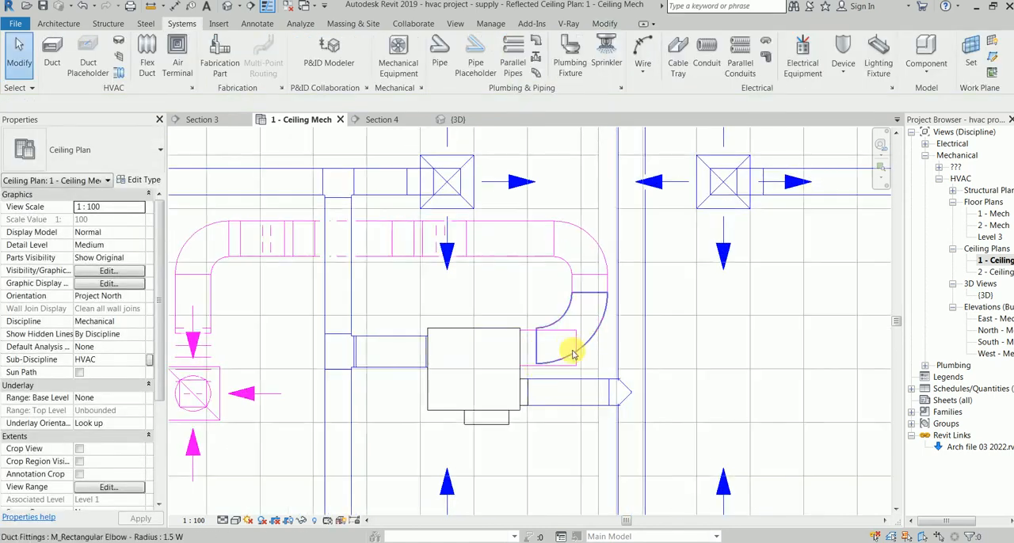
click(569, 345)
key(Delete)
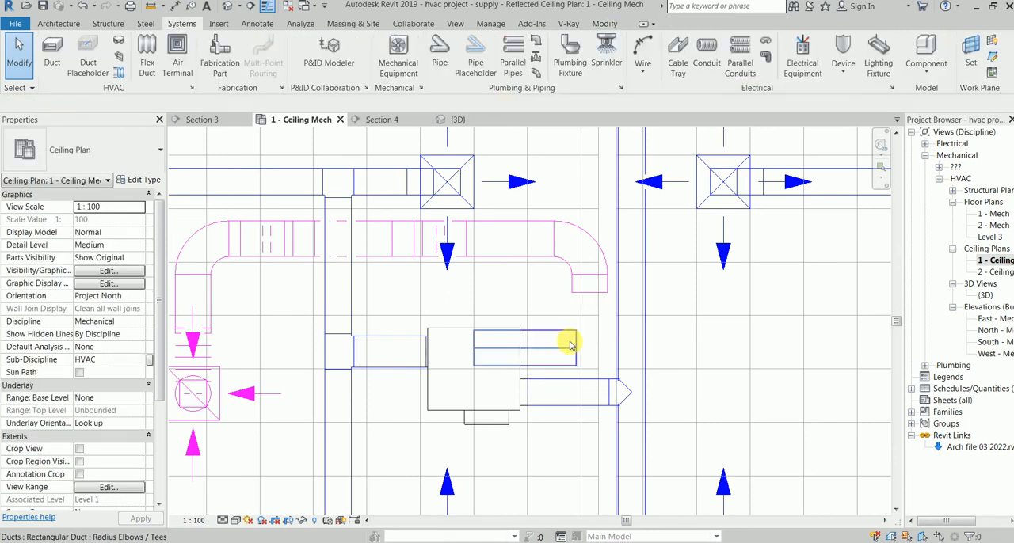
click(567, 347)
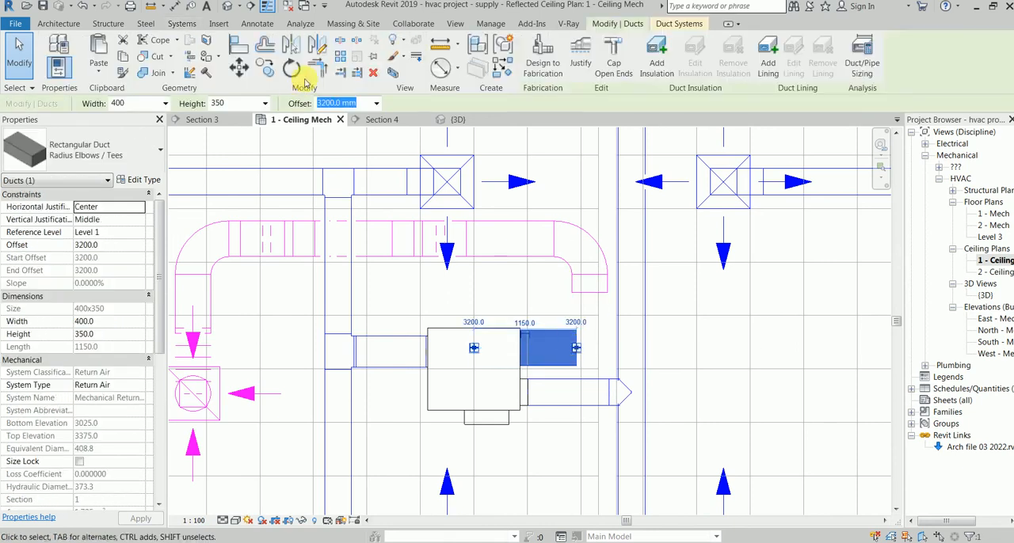
key(Escape)
click(593, 295)
click(558, 347)
scroll(535, 345, down, 1)
key(Escape)
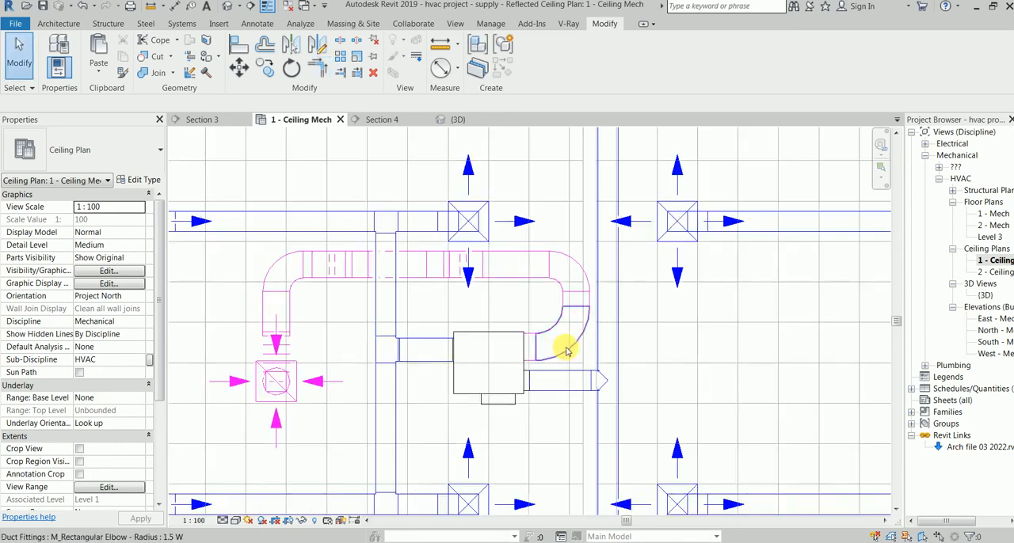
key(Tab)
key(Tab)
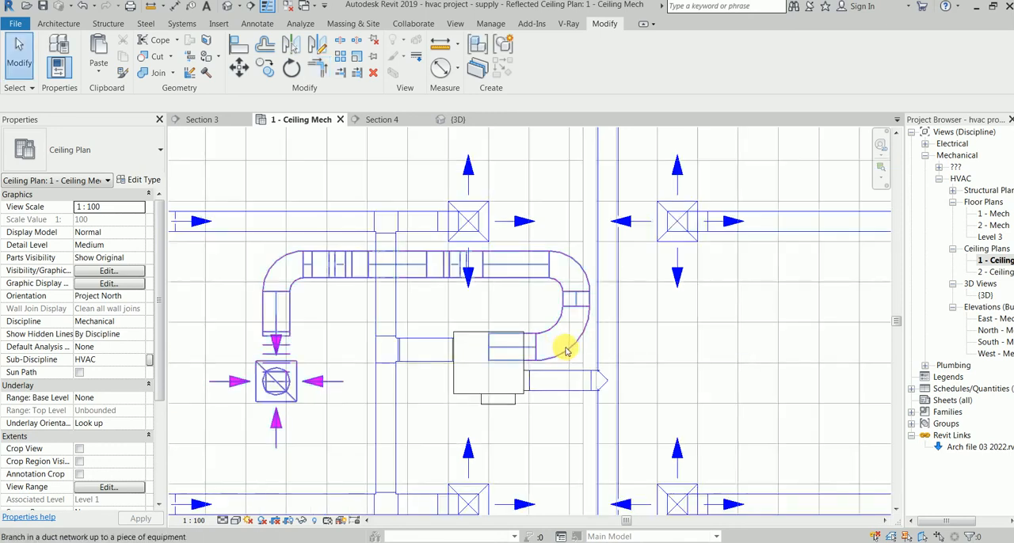
key(Tab)
key(Tab)
key(Tab)
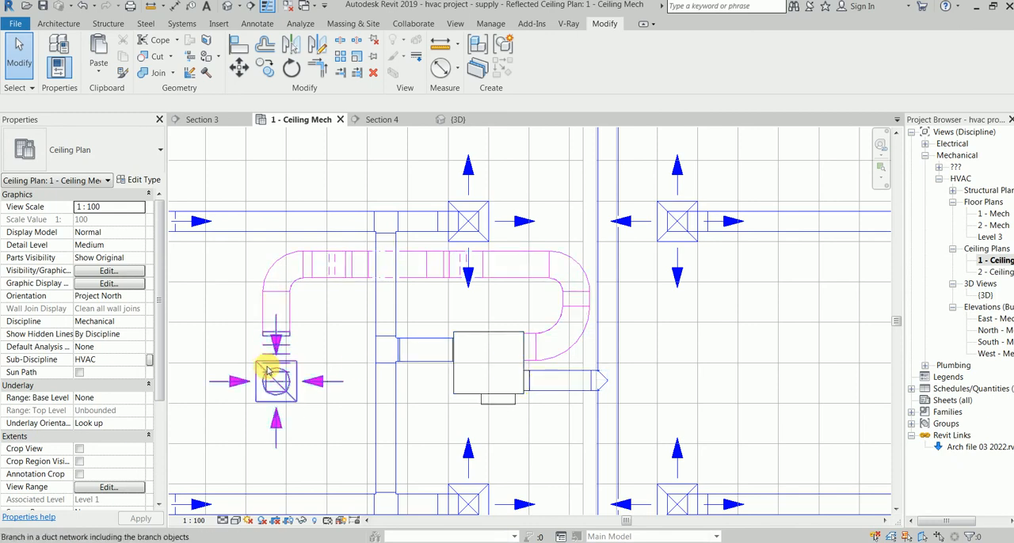
key(Tab)
key(Tab)
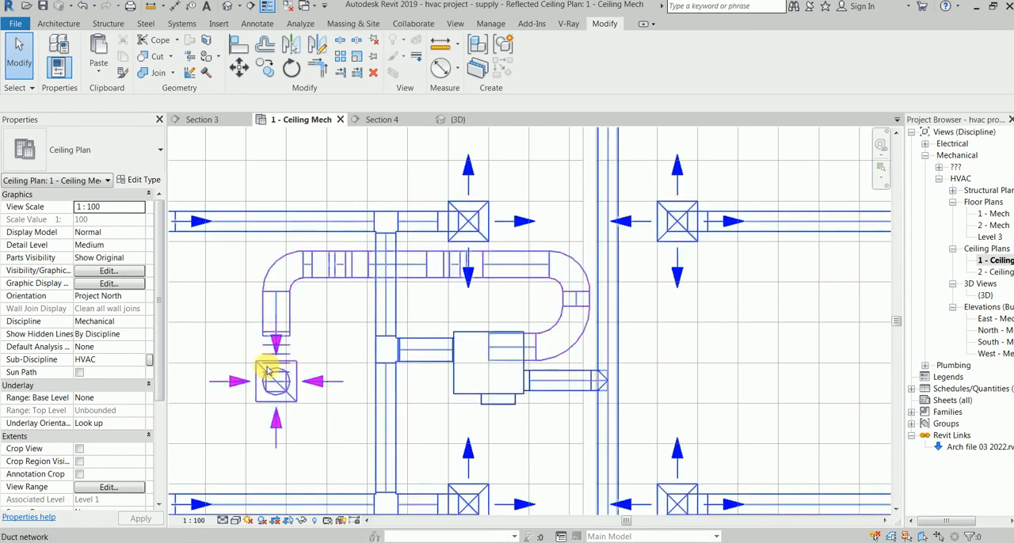
click(268, 371)
click(268, 371)
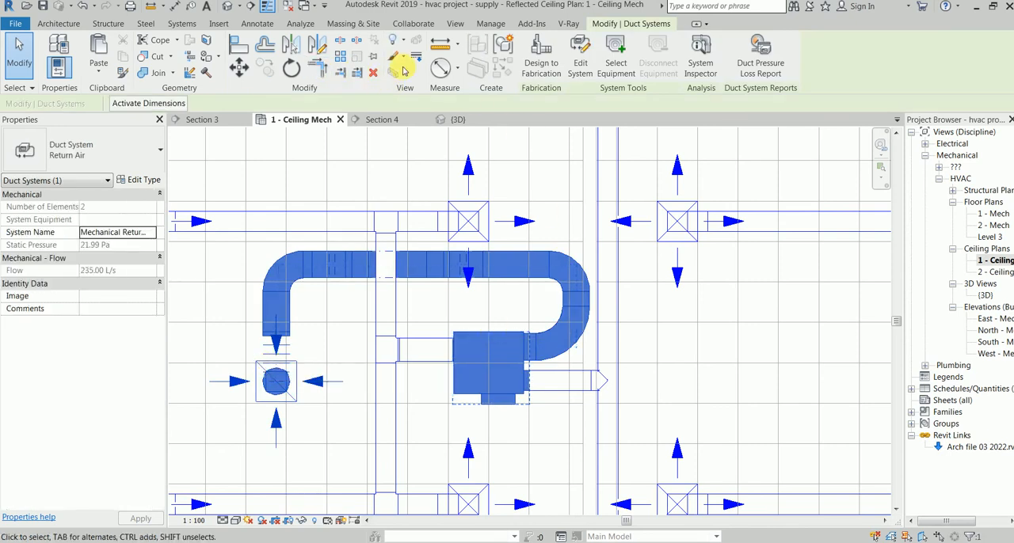
key(Escape)
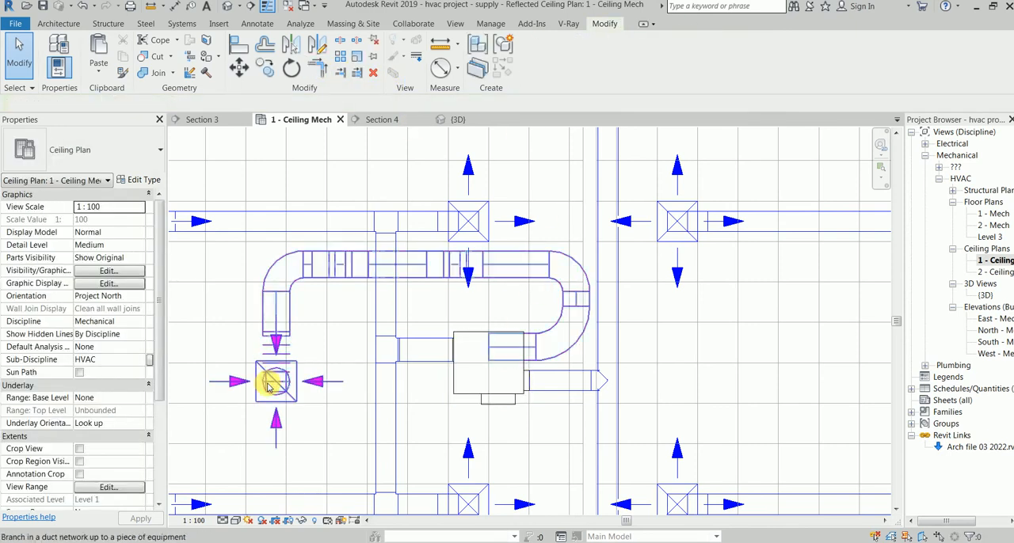
Step: Select the copied return branch with its diffuser and isolate it in the 3D view with a selection box
click(268, 386)
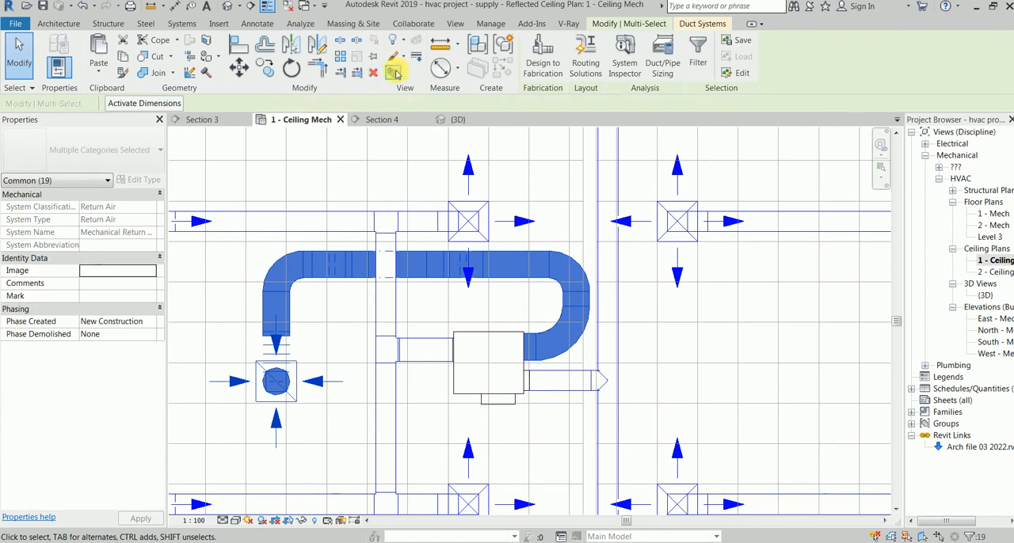
click(393, 72)
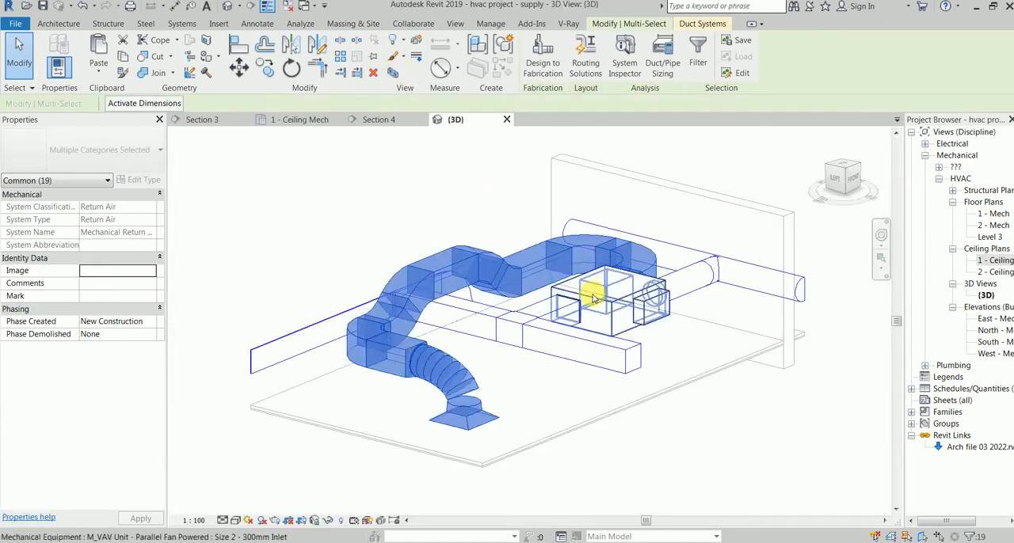
click(622, 389)
scroll(622, 389, down, 2)
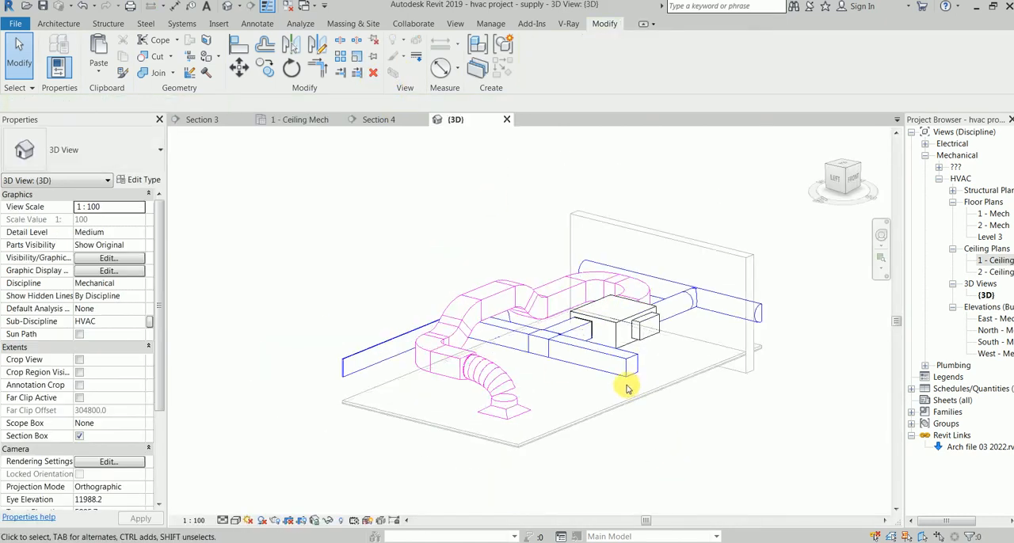
Step: Switch the 3D view's detail level to Coarse and back to Medium
click(224, 520)
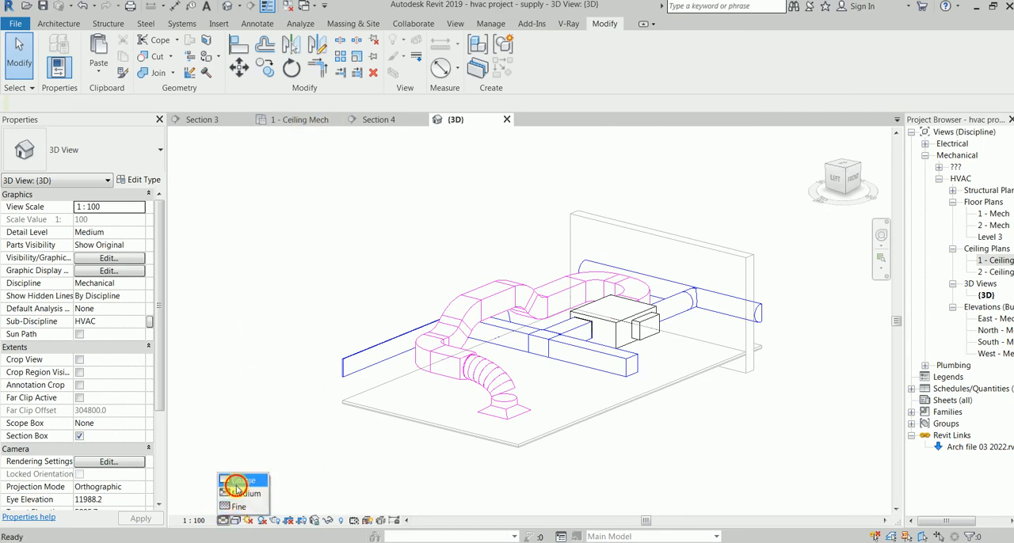
click(236, 481)
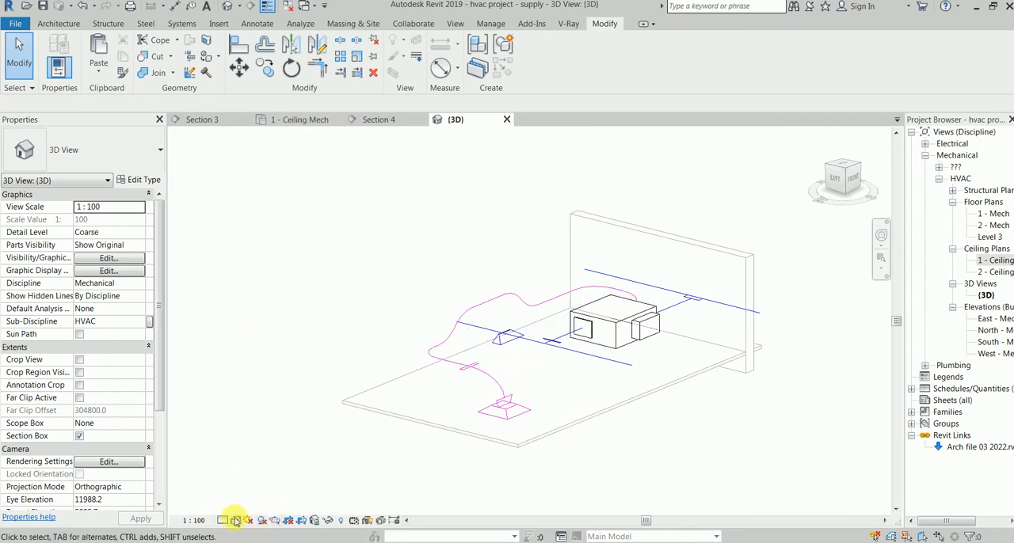
click(223, 520)
click(236, 493)
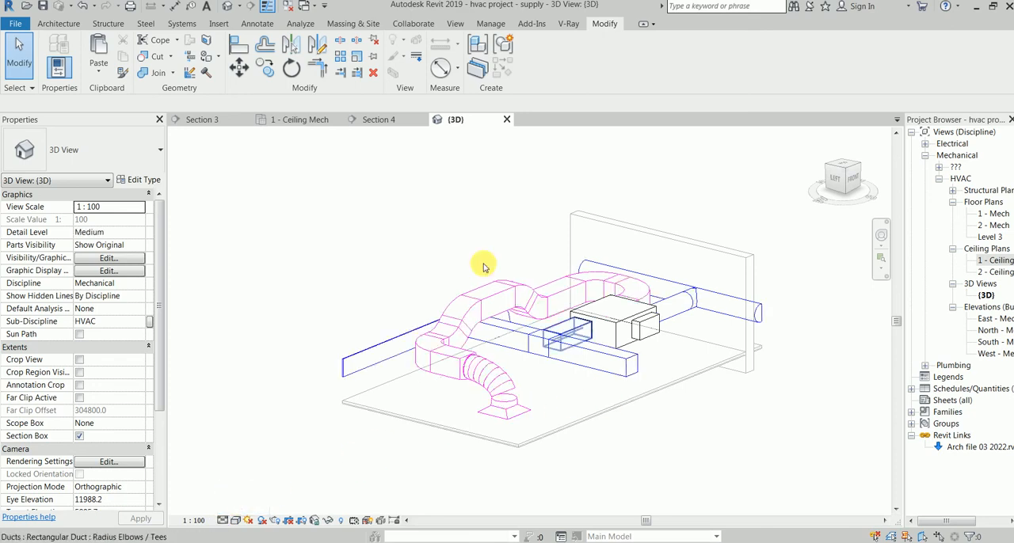
Step: In the 1 - Ceiling Mech plan, place a return diffuser similar to the existing one in the upper-left room, above its VAV unit
click(285, 122)
scroll(351, 288, down, 2)
middle_drag(379, 329, 327, 375)
scroll(383, 299, down, 2)
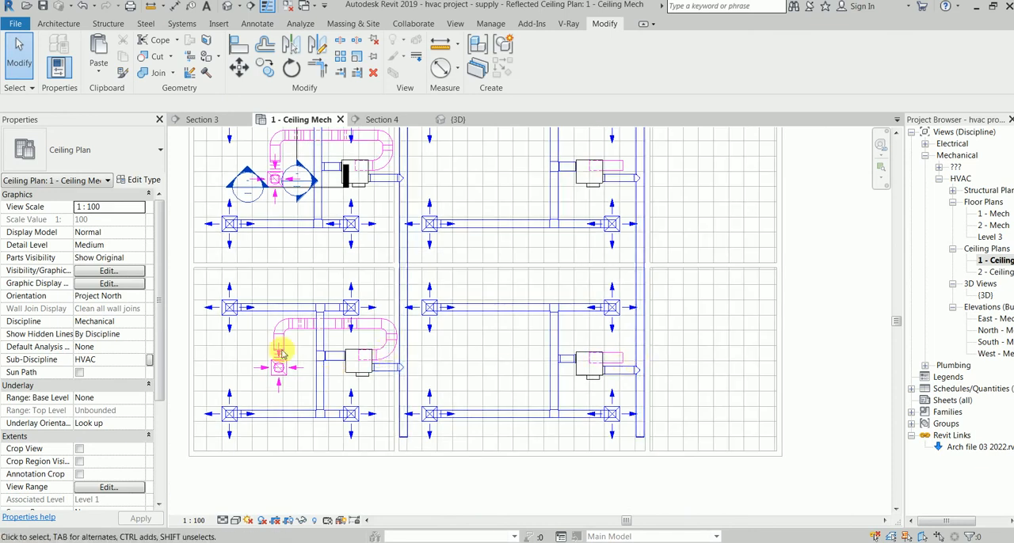
middle_drag(277, 365, 278, 402)
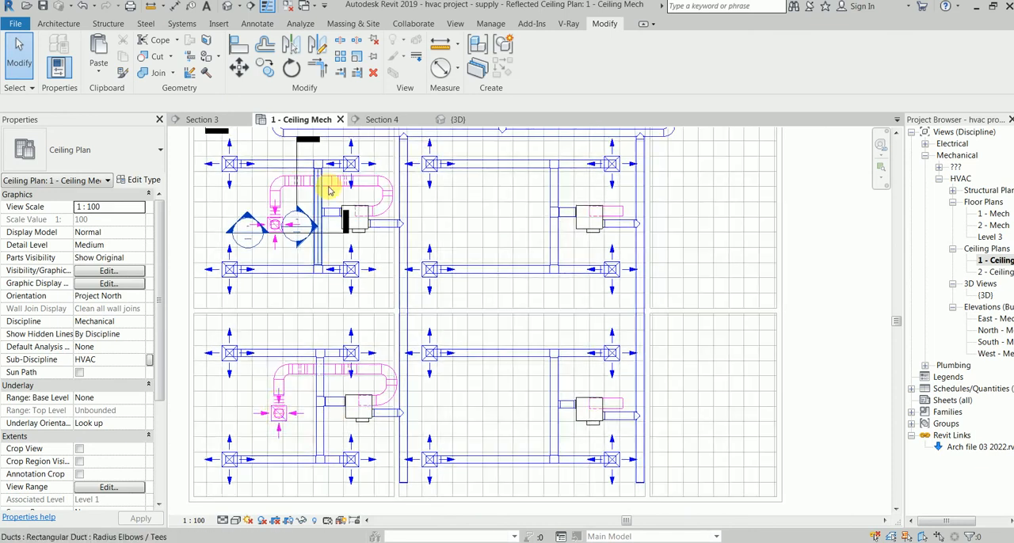
scroll(372, 202, down, 1)
middle_drag(388, 210, 315, 351)
middle_drag(411, 306, 555, 329)
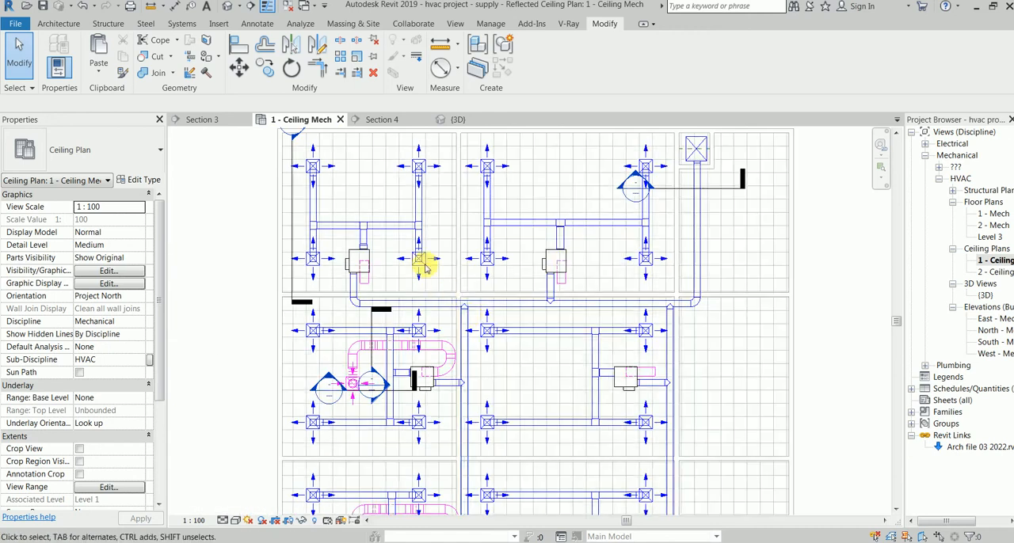
click(352, 386)
right_click(353, 386)
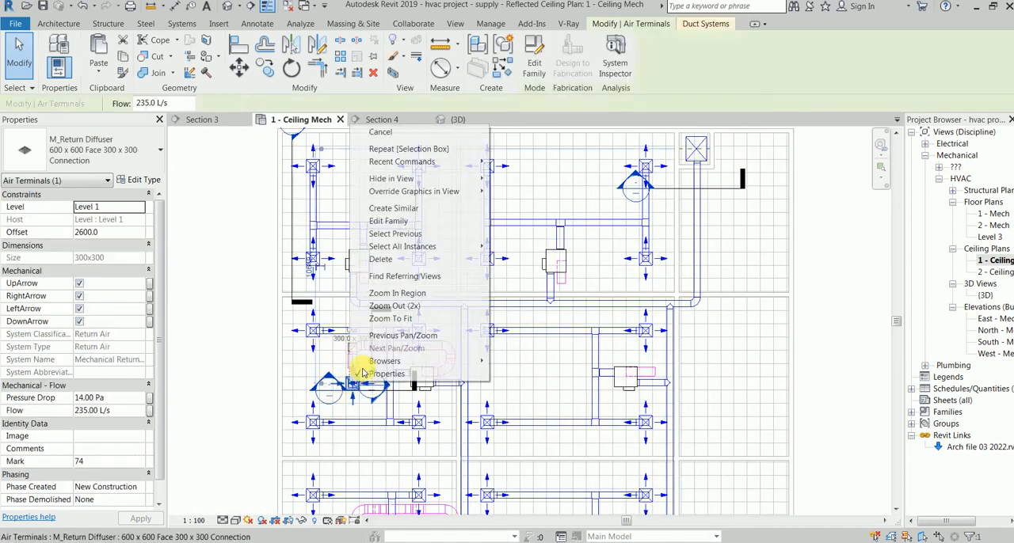
click(408, 208)
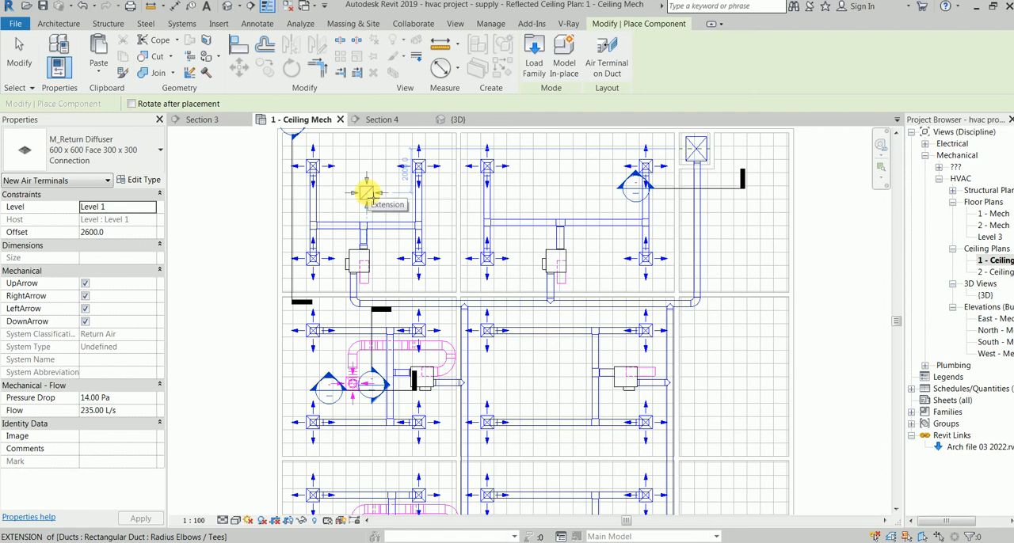
click(367, 193)
key(Escape)
Step: Draw a 400 x 350 duct at 3200 mm offset from the upper-left VAV unit's return duct, turning back up toward the diffuser
click(367, 291)
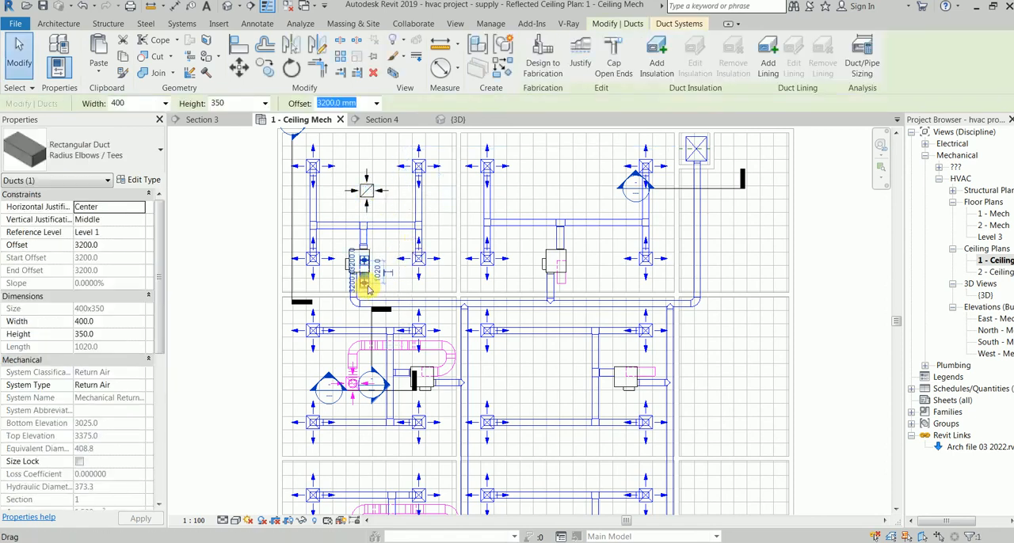
right_click(366, 288)
click(453, 288)
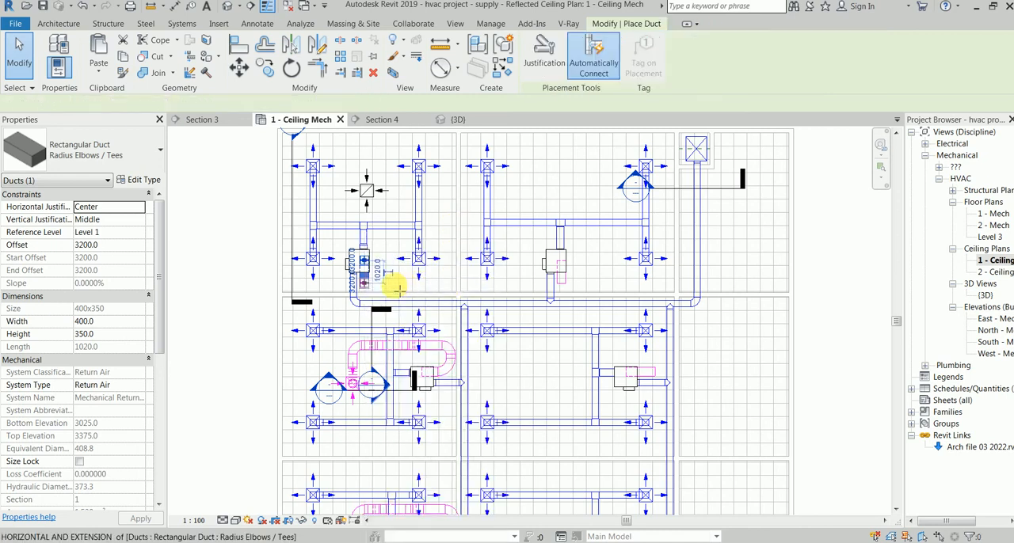
click(394, 285)
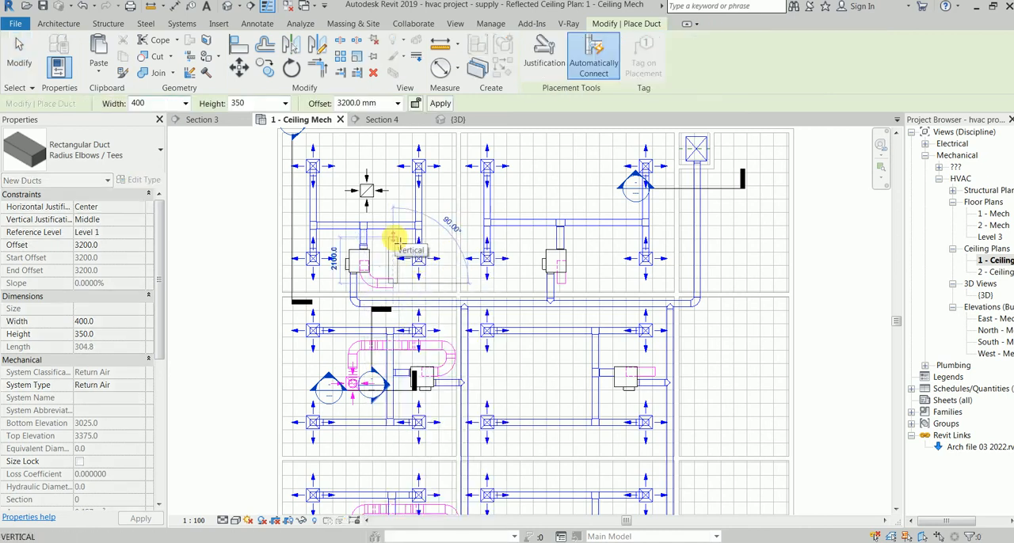
click(393, 240)
Step: Continue the return duct at 3600 mm offset over the supply duct and connect it to the new return diffuser
click(398, 104)
click(382, 159)
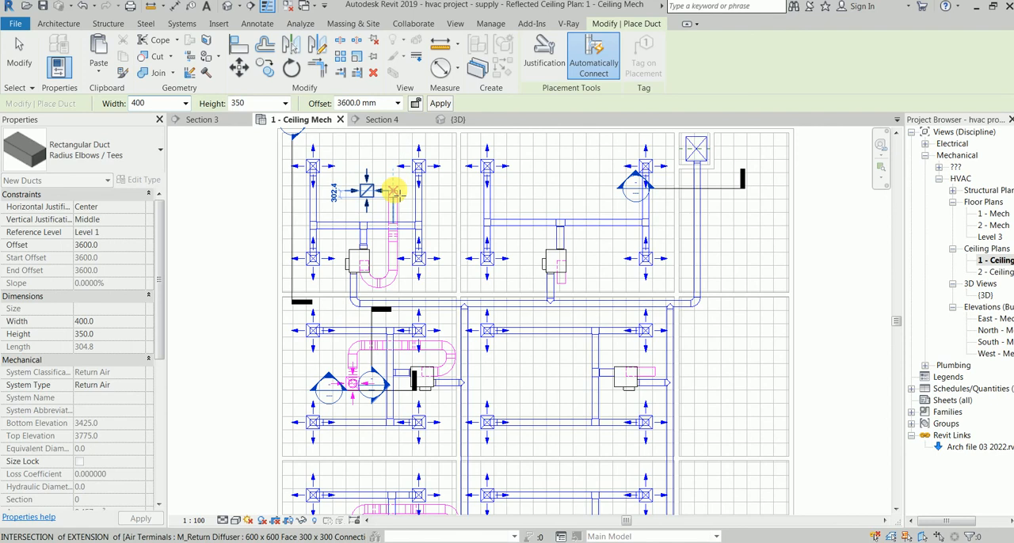
click(367, 191)
key(Escape)
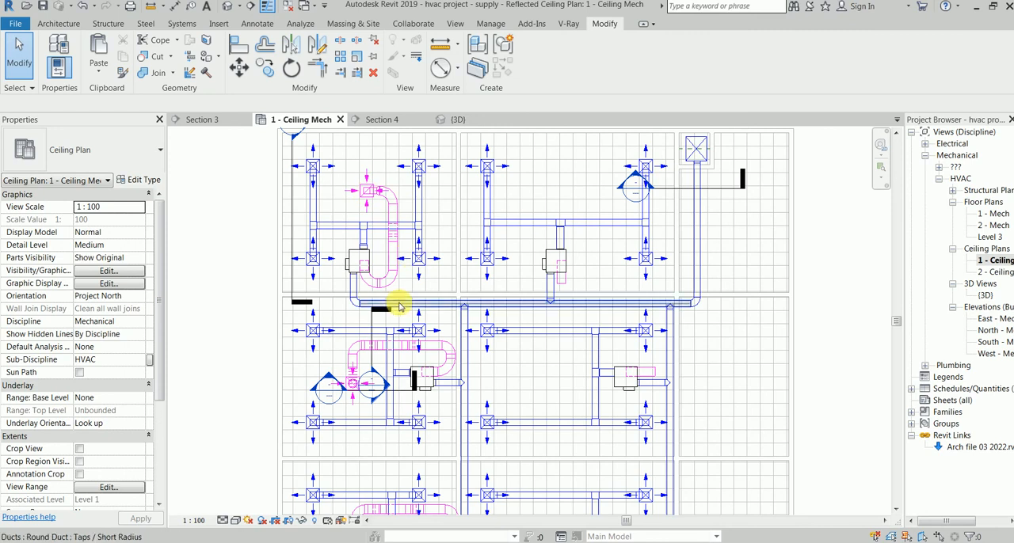
Step: Select the upper-left room's return branch with its diffuser and isolate it in the 3D view with a selection box
scroll(410, 252, up, 1)
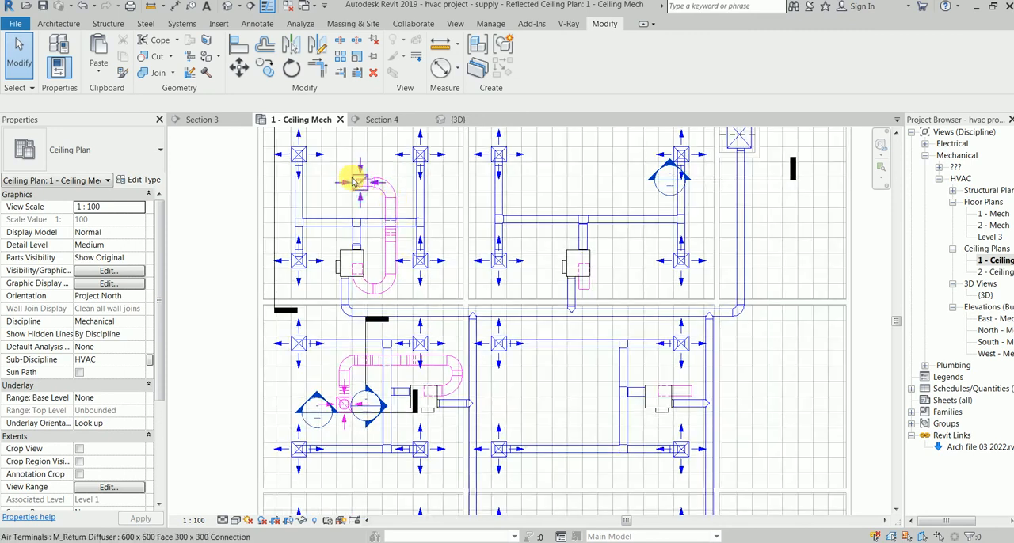
key(Tab)
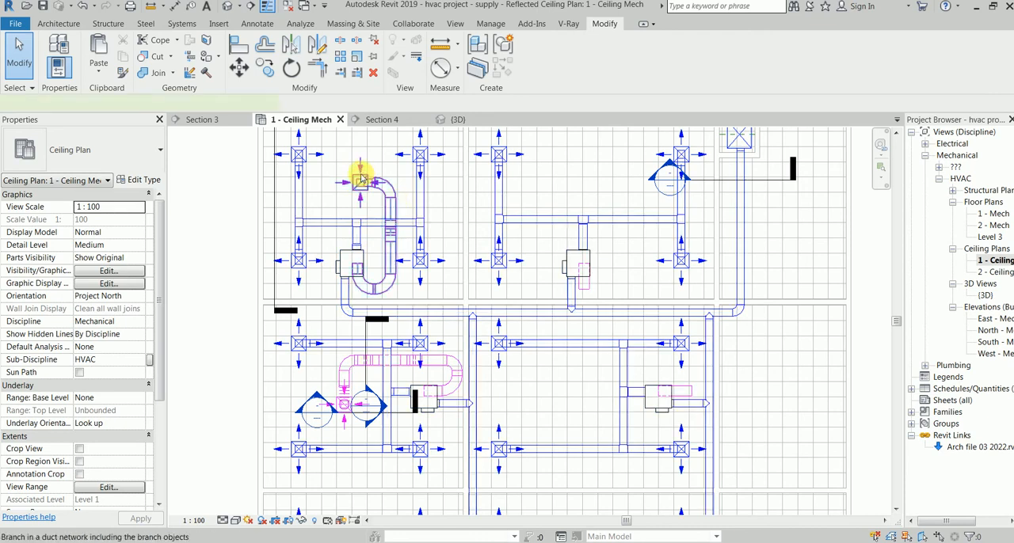
click(360, 180)
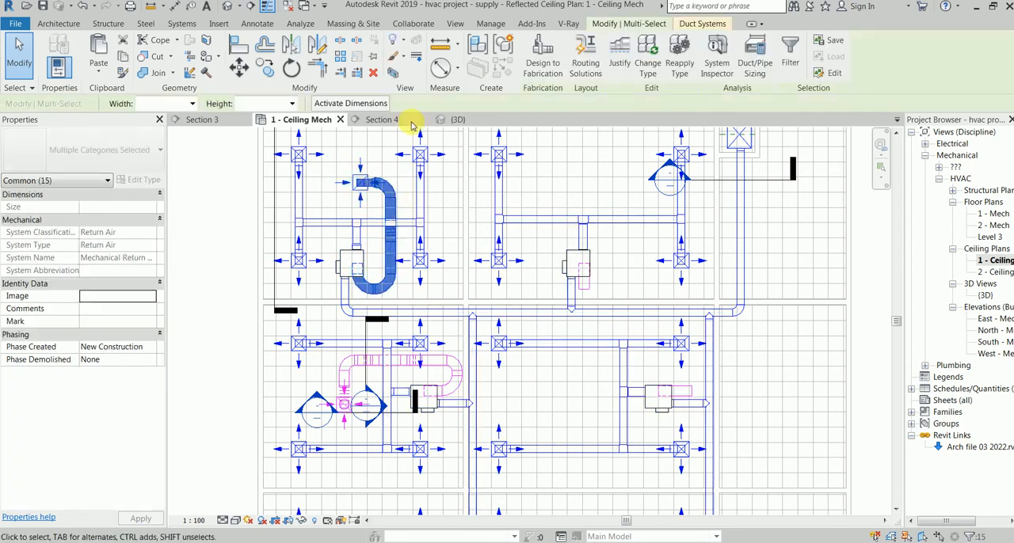
click(388, 70)
scroll(403, 403, up, 3)
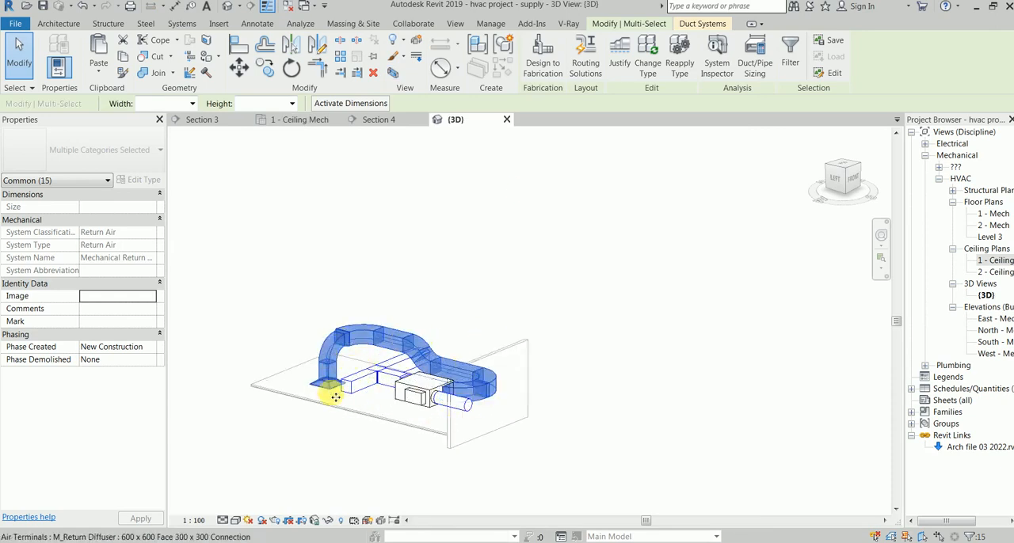
scroll(392, 339, up, 2)
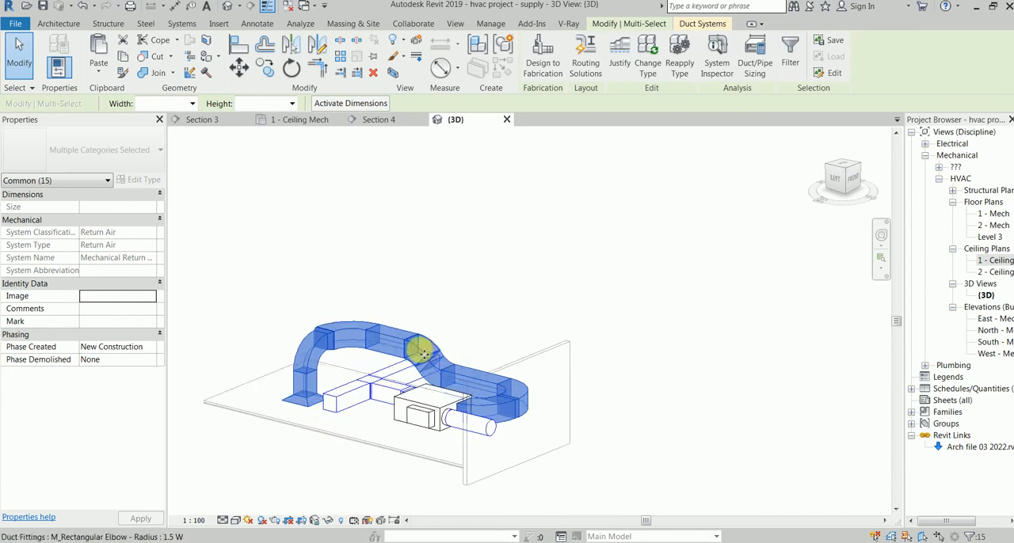
Step: Nudge the upper 45-degree elbow of the return duct's offset toward the VAV unit to clear the supply duct, and inspect the clearance
shift+middle_drag(396, 446, 821, 365)
scroll(404, 353, up, 4)
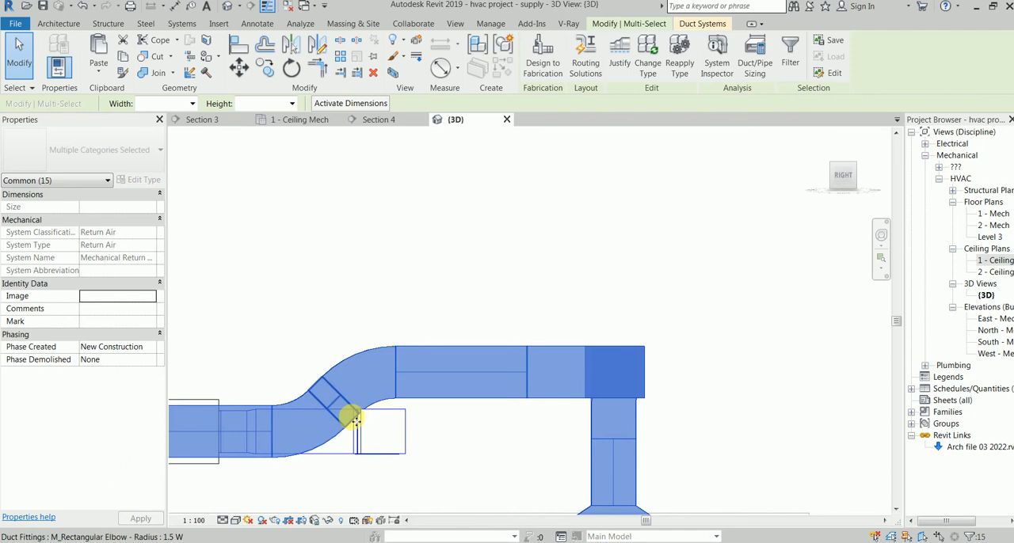
scroll(351, 418, up, 3)
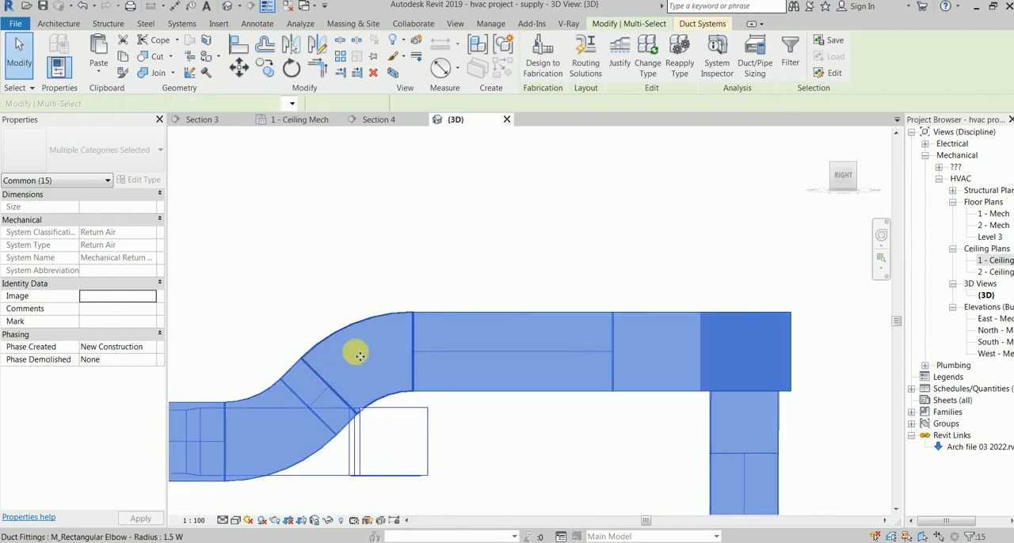
click(359, 356)
key(Left)
key(Left)
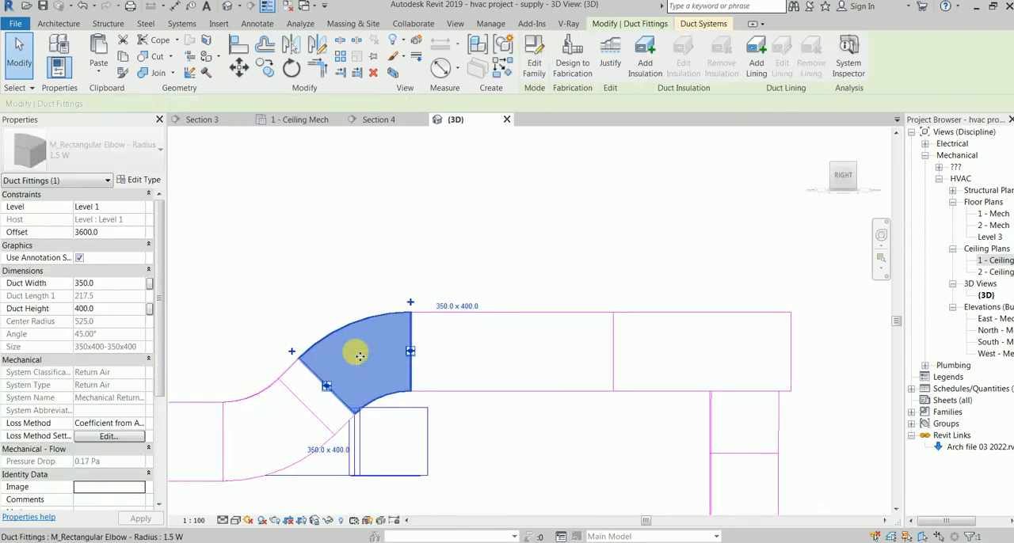
key(Left)
key(Left)
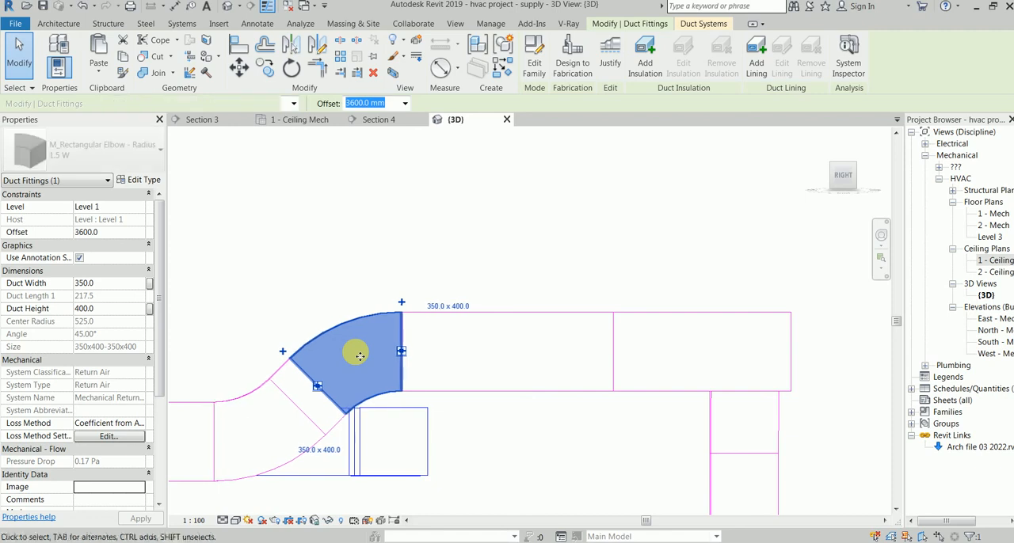
key(Left)
key(Left)
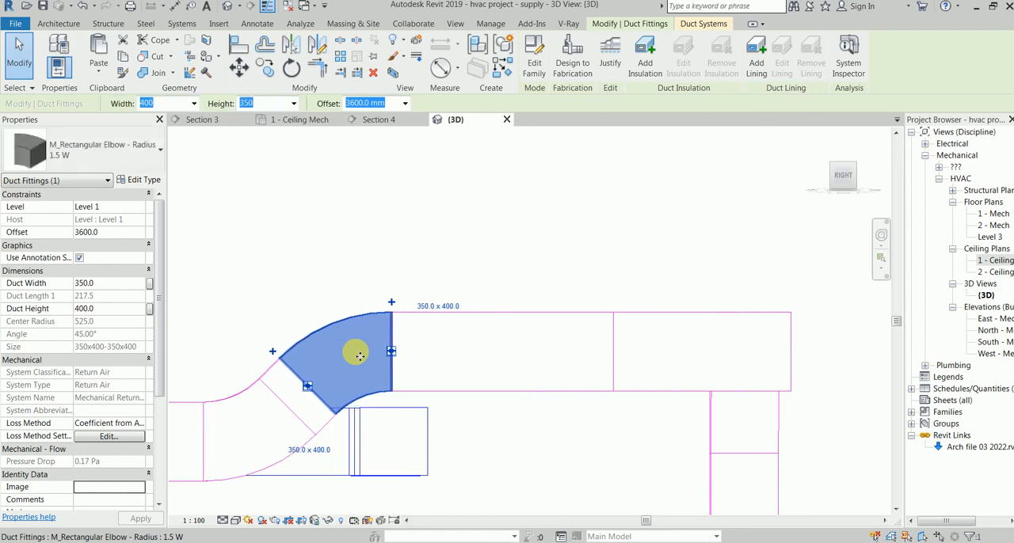
shift+middle_drag(342, 287, 339, 373)
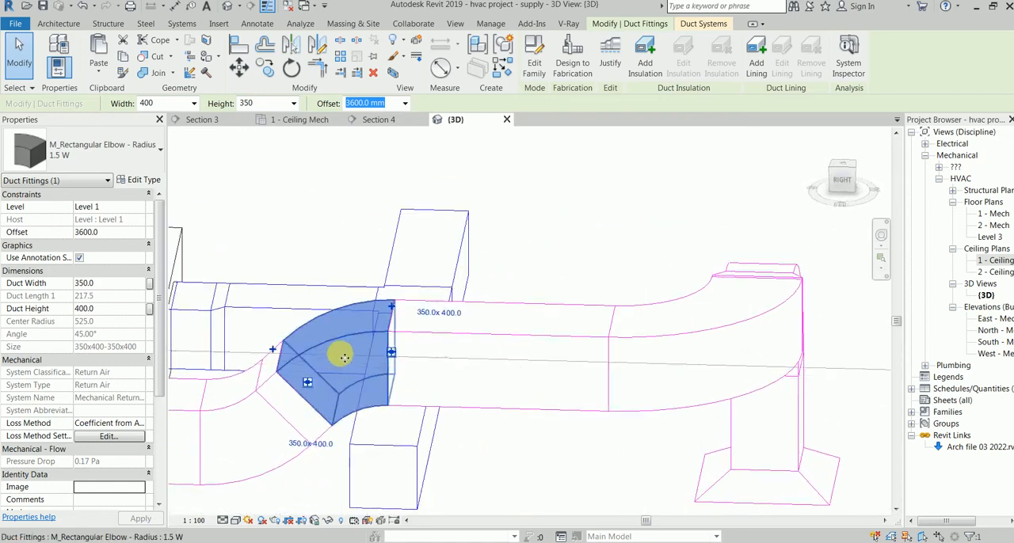
scroll(338, 359, down, 2)
scroll(416, 329, down, 1)
shift+middle_drag(358, 270, 470, 262)
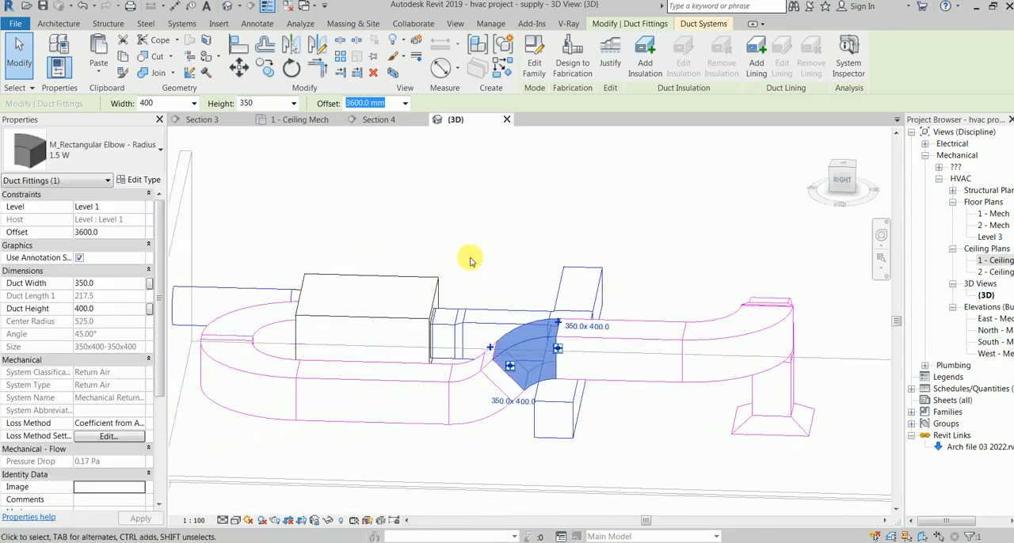
Step: In the ceiling plan, copy the return branch without its VAV-side elbow to the adjacent room's VAV unit, using the unit's corner as base point
click(277, 119)
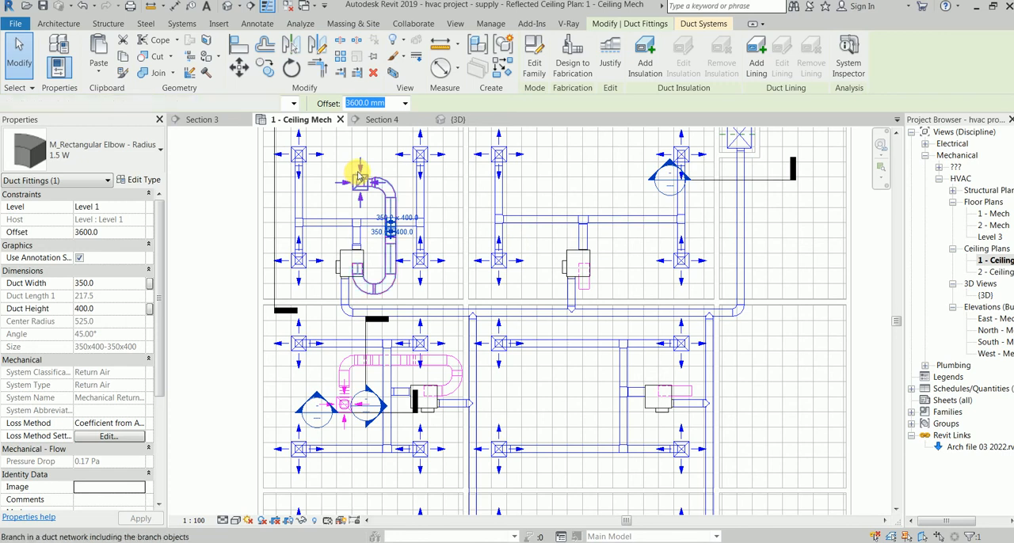
click(359, 176)
scroll(358, 265, up, 5)
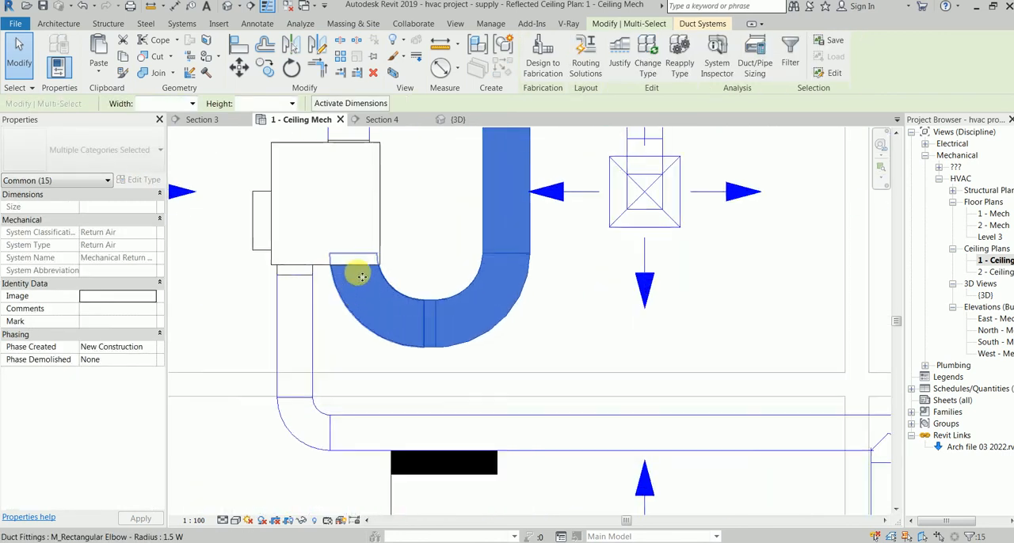
shift+click(369, 315)
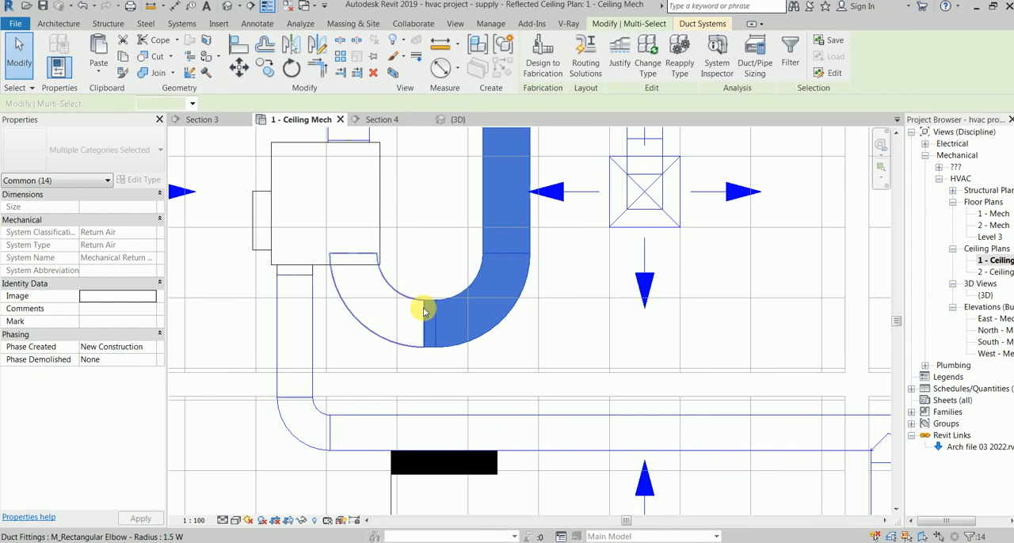
scroll(464, 309, down, 4)
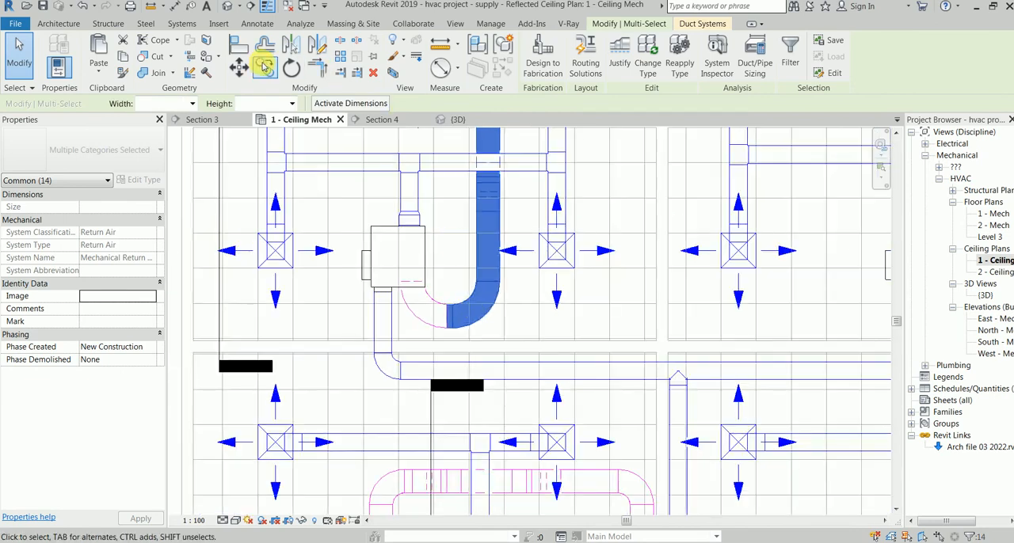
click(264, 67)
scroll(424, 286, up, 3)
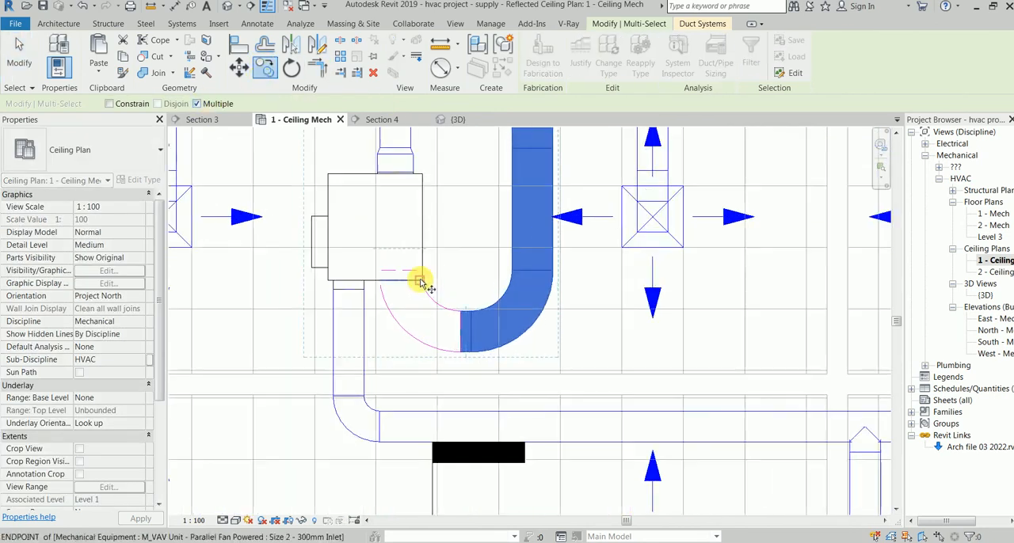
middle_drag(380, 283, 66, 301)
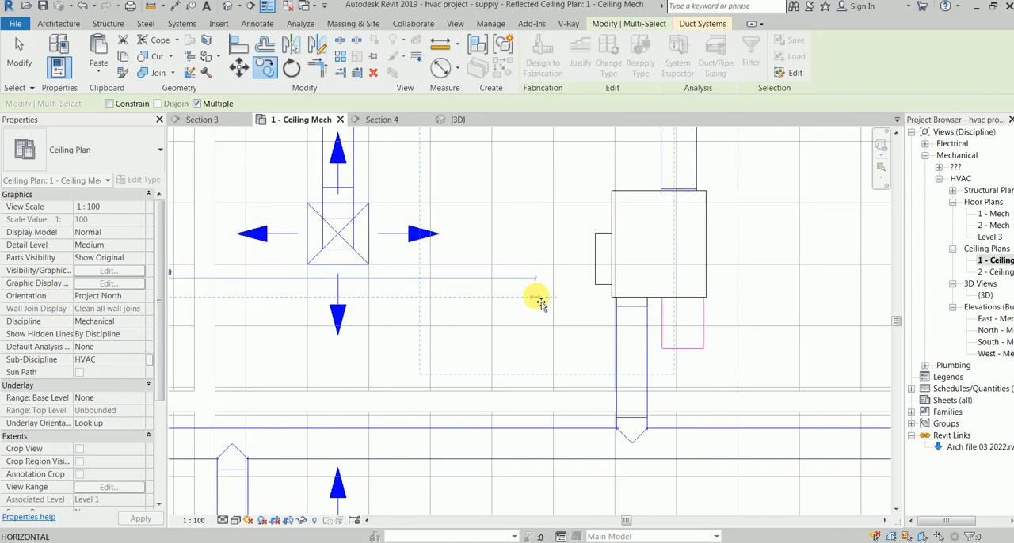
click(705, 297)
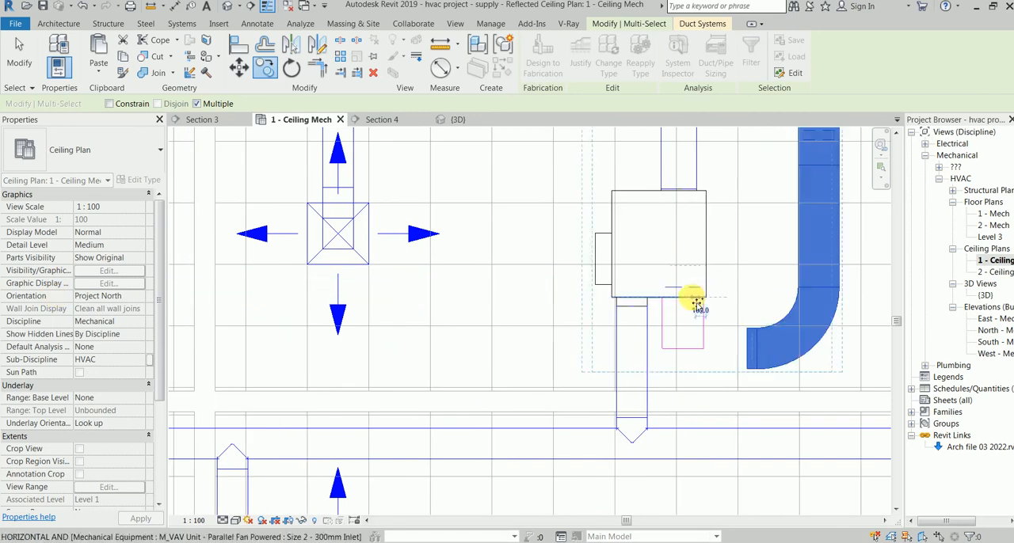
click(679, 302)
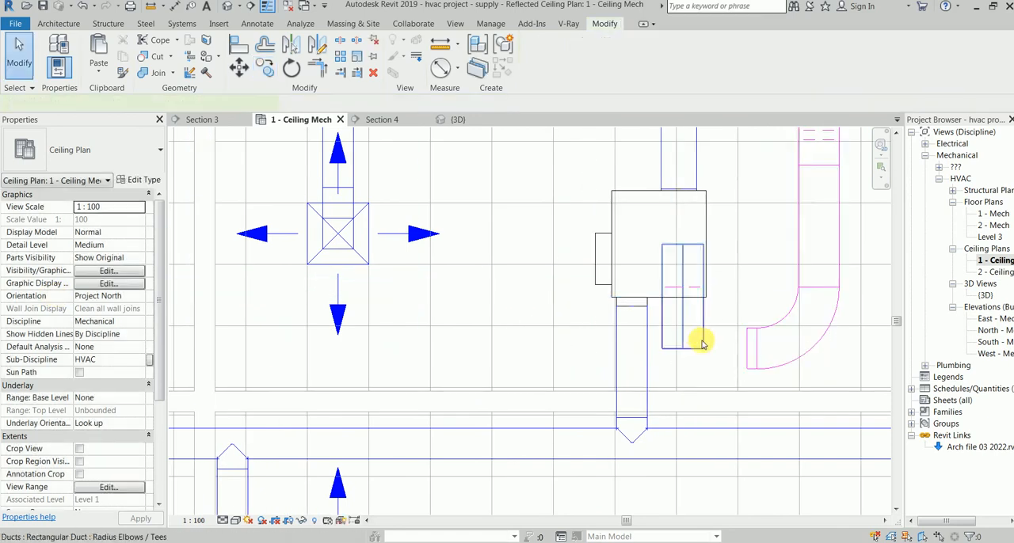
Step: Join the adjacent room's VAV return duct to the copied branch's open end with Trim/Extend to Corner
click(701, 342)
click(319, 68)
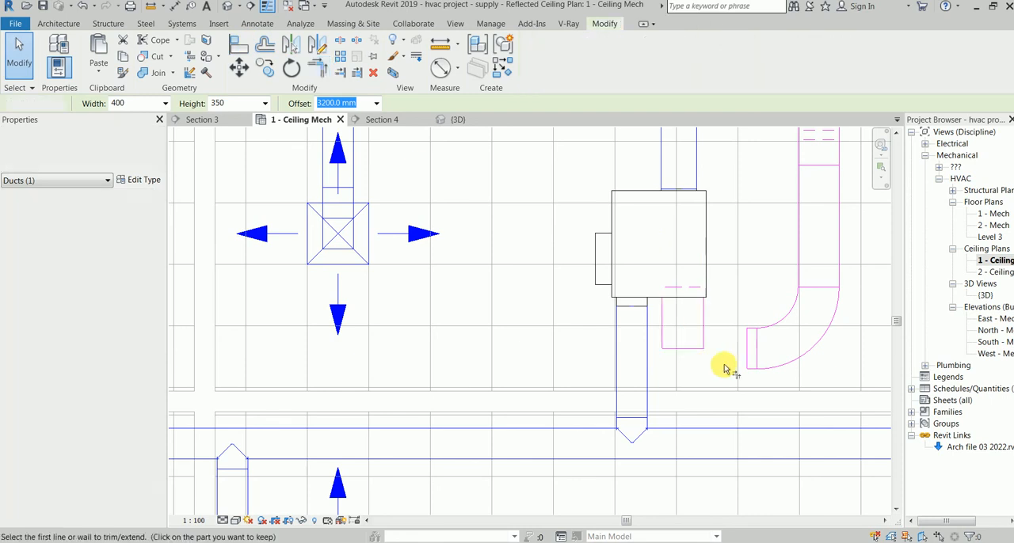
click(666, 351)
scroll(669, 394, down, 3)
middle_drag(670, 393, 704, 378)
scroll(460, 409, down, 1)
scroll(464, 409, down, 1)
scroll(544, 362, down, 2)
middle_drag(502, 317, 409, 183)
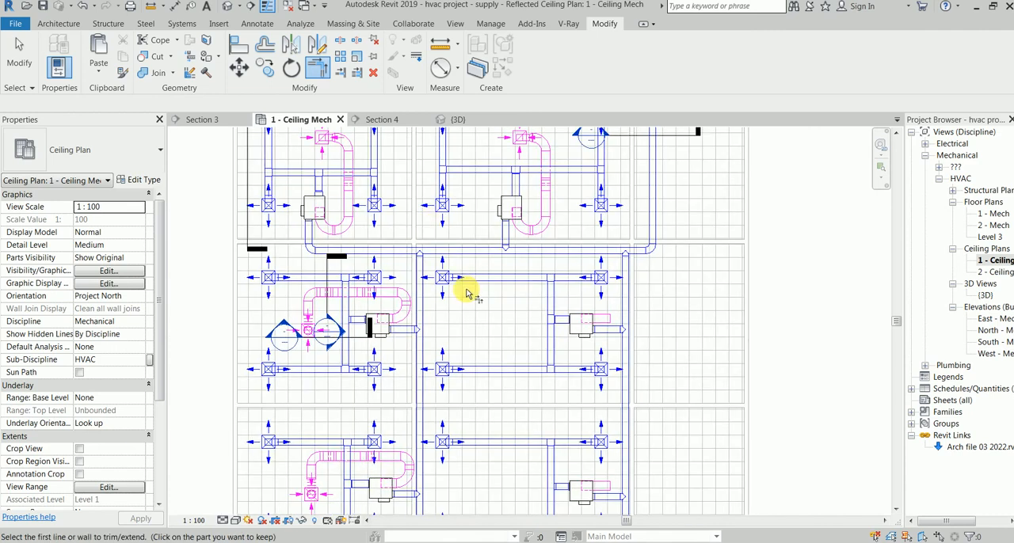
key(Escape)
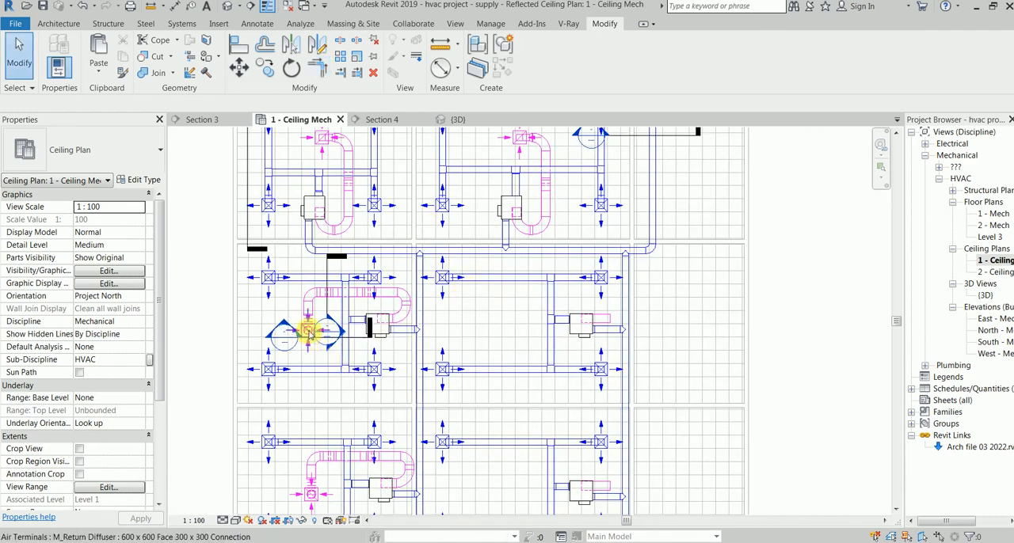
Step: Copy the middle-left room's return branch, without its VAV-side elbow, to the room beside it, using the VAV unit's upper-right corner as base point
click(308, 331)
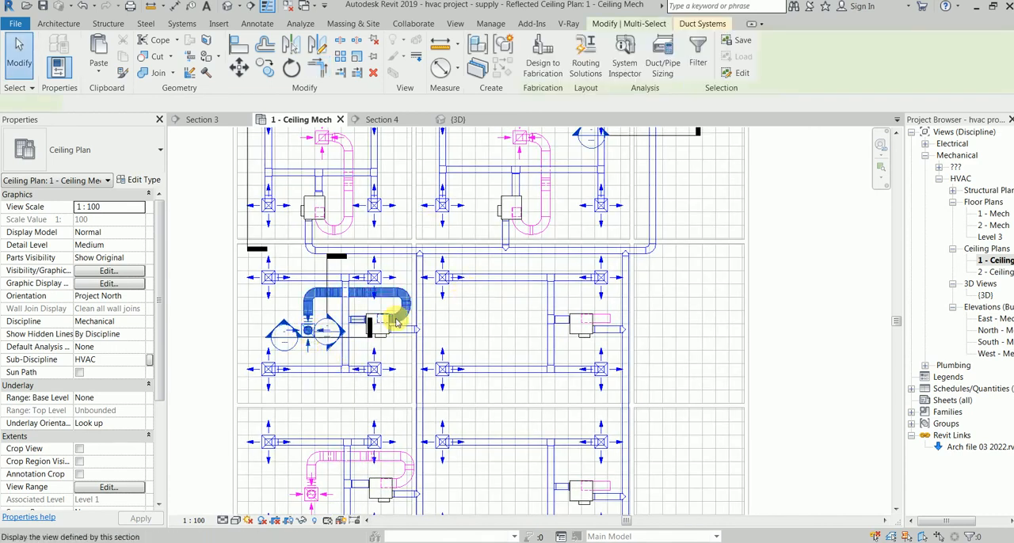
scroll(396, 321, up, 4)
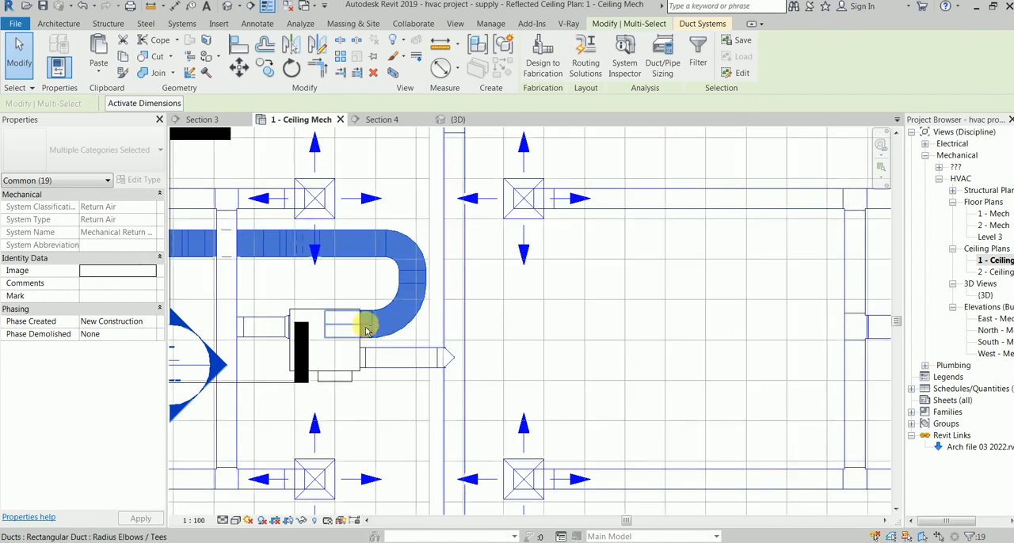
scroll(404, 299, down, 3)
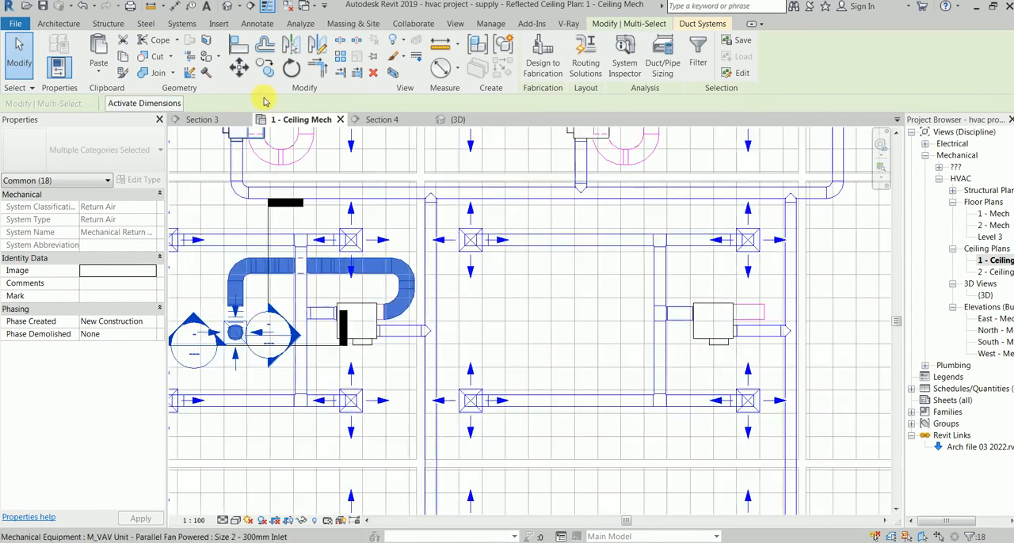
click(266, 69)
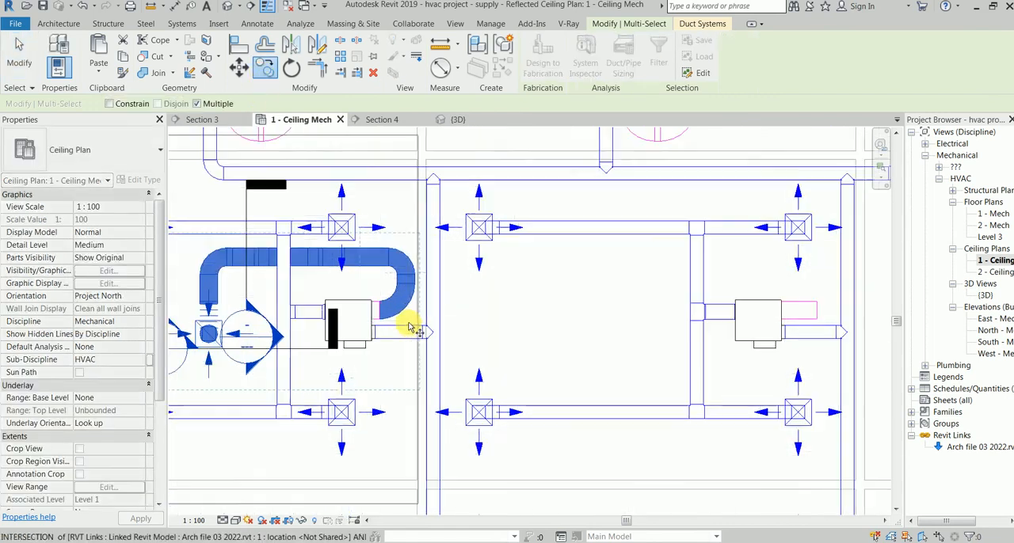
scroll(414, 306, up, 2)
click(365, 301)
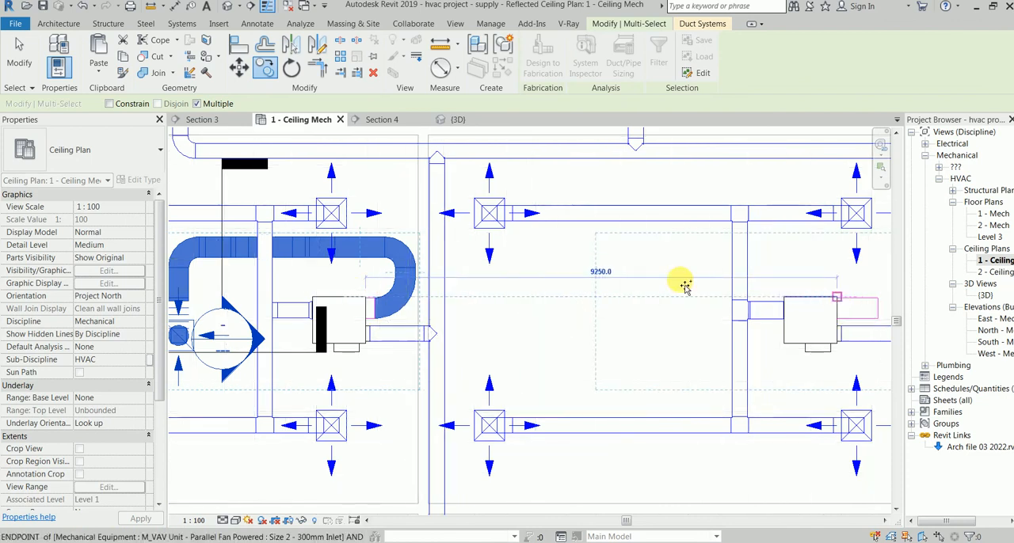
scroll(836, 303, up, 1)
scroll(657, 299, up, 2)
scroll(791, 305, up, 2)
middle_drag(791, 306, 399, 317)
scroll(590, 305, up, 2)
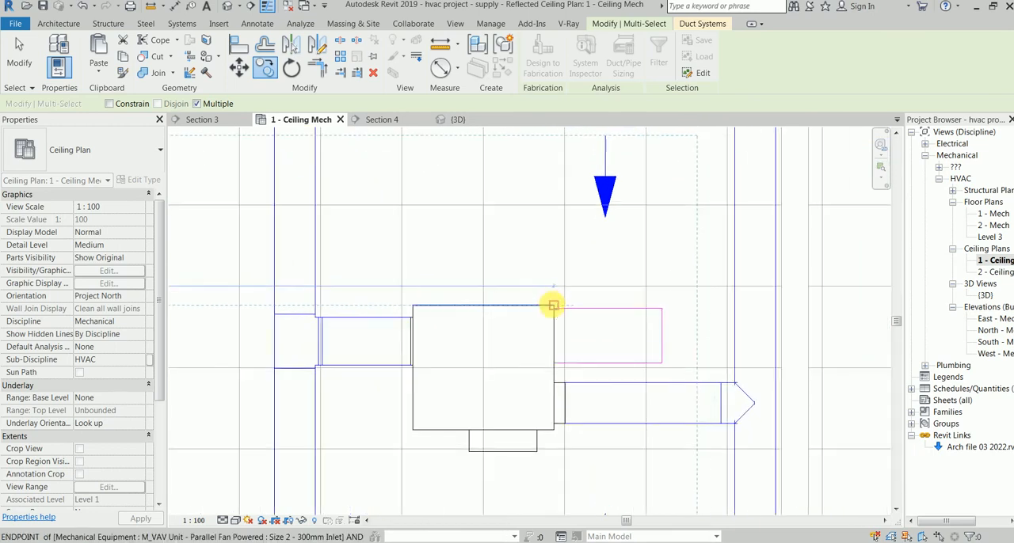
click(554, 306)
Step: Place another copy of the return branch in the room below, at the same corner of that room's VAV unit
scroll(556, 321, down, 6)
middle_drag(554, 323, 553, 142)
scroll(569, 400, down, 2)
middle_drag(560, 471, 572, 373)
scroll(571, 370, up, 2)
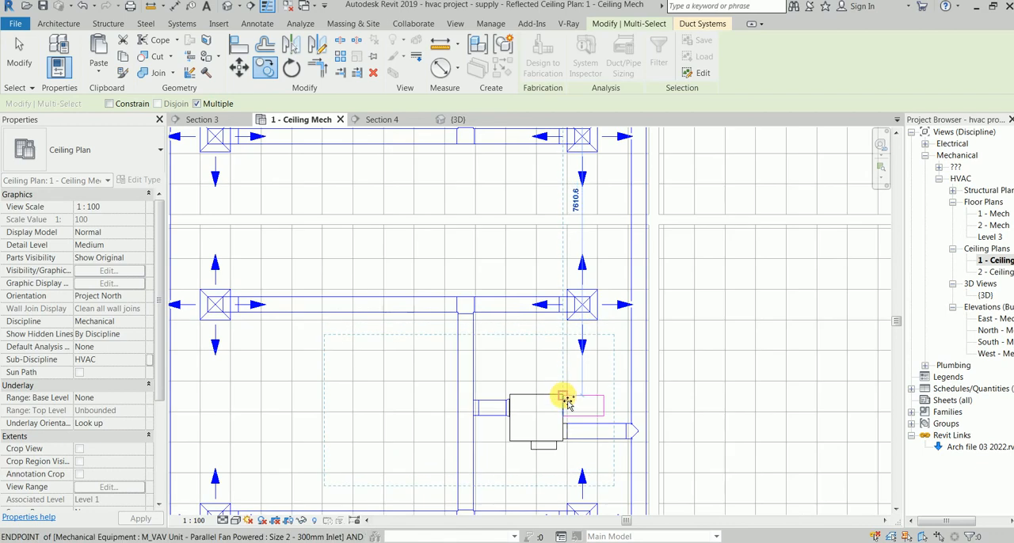
click(567, 400)
scroll(624, 346, down, 2)
middle_drag(625, 346, 397, 469)
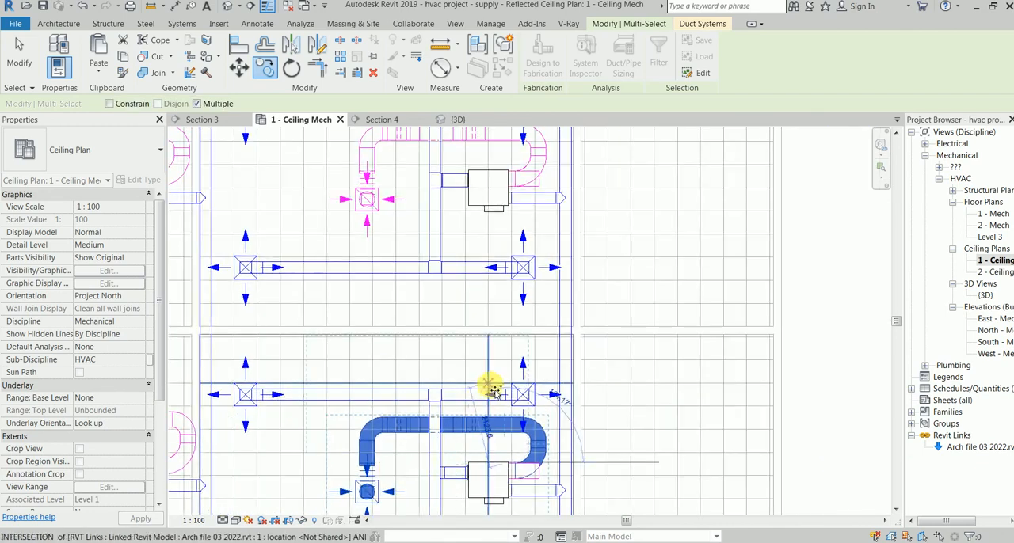
Step: Delete the elbow on the VAV side of both copied return branches
click(524, 440)
scroll(535, 450, up, 2)
click(546, 459)
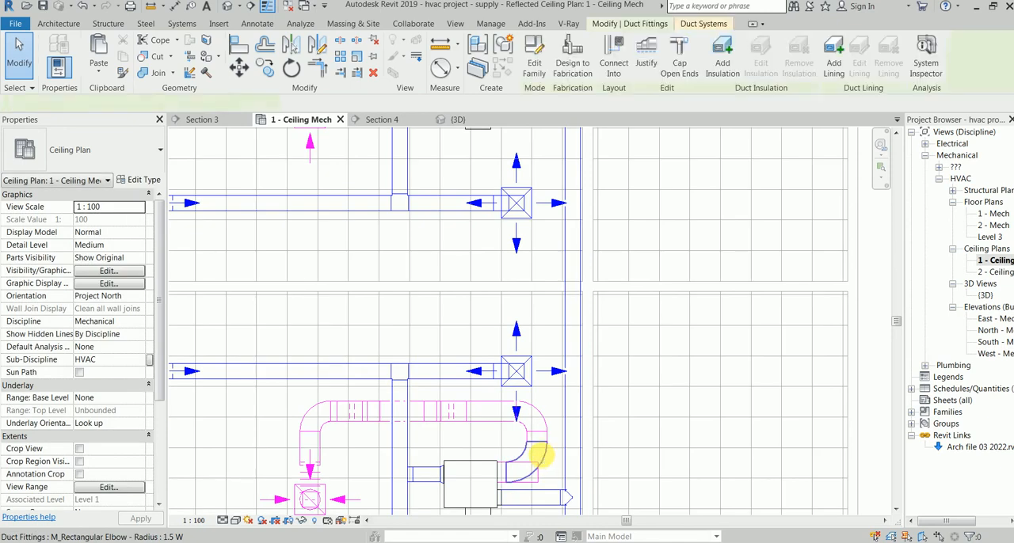
key(Delete)
middle_drag(528, 294, 538, 488)
click(555, 265)
key(Delete)
Step: Join the upper of the two rooms' VAV return duct to its copied branch's open end with Trim/Extend to Corner
click(539, 284)
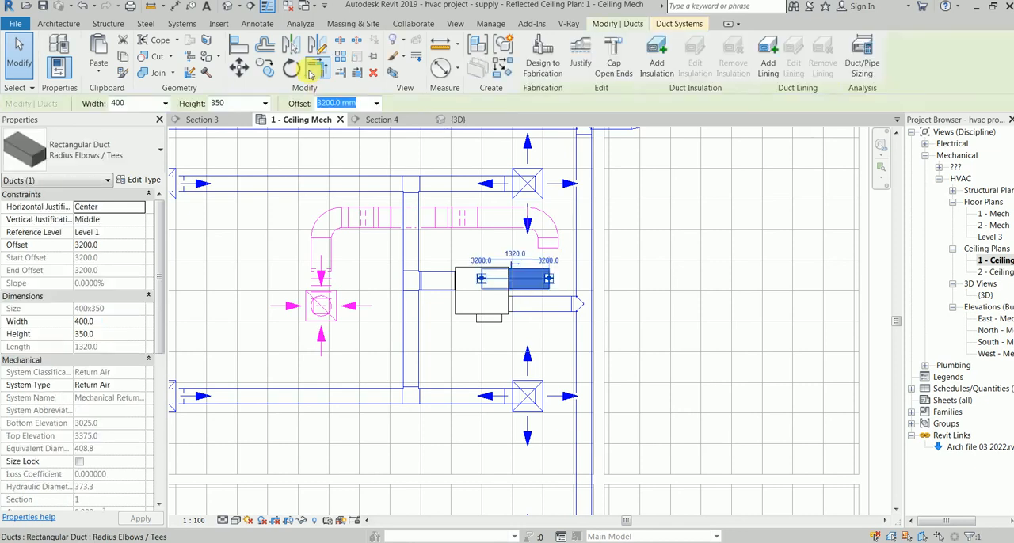
click(324, 67)
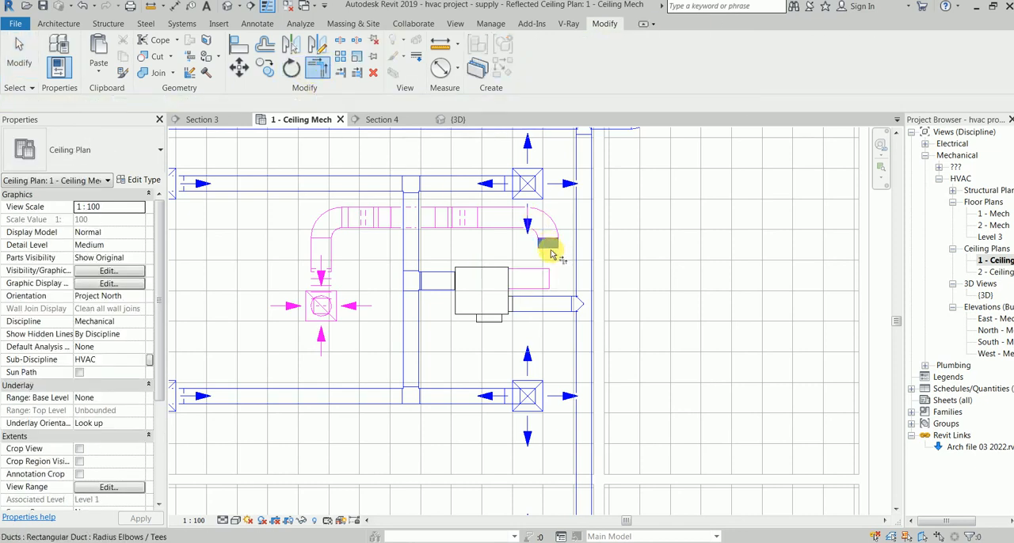
click(540, 272)
Step: Try to join the lower room's VAV return duct to its copied branch's open end with Trim/Extend to Corner
scroll(579, 305, down, 1)
middle_drag(580, 285, 563, 168)
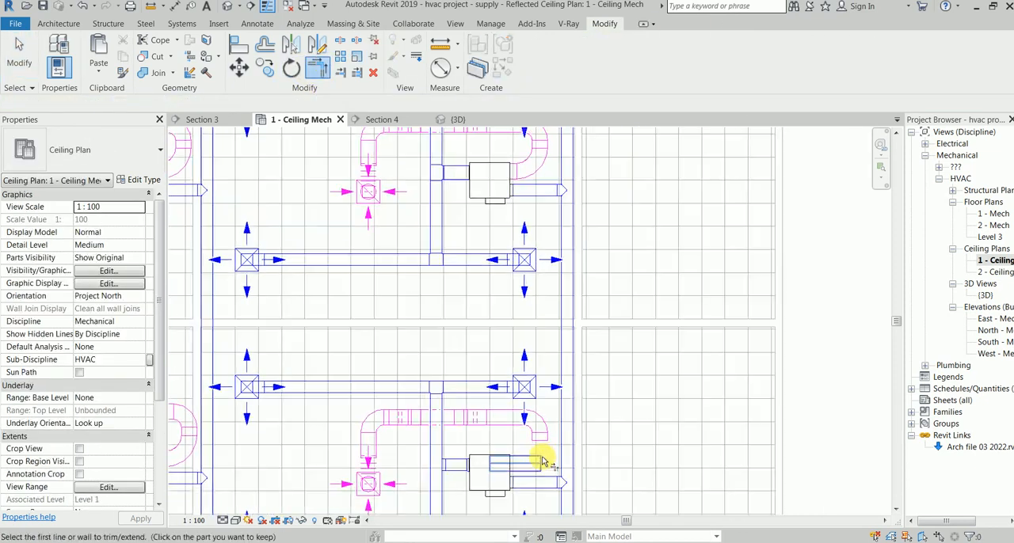
click(542, 465)
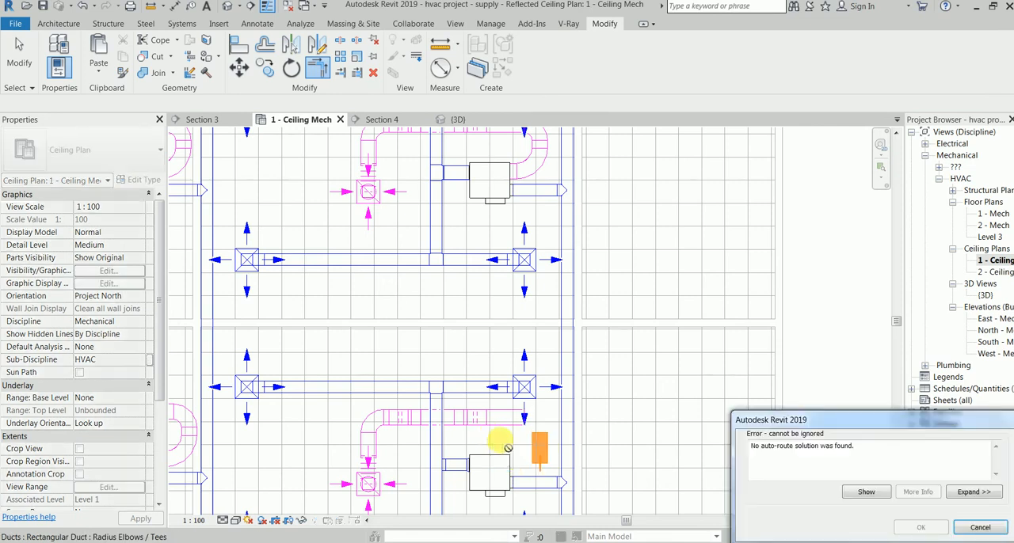
key(Escape)
scroll(544, 458, up, 2)
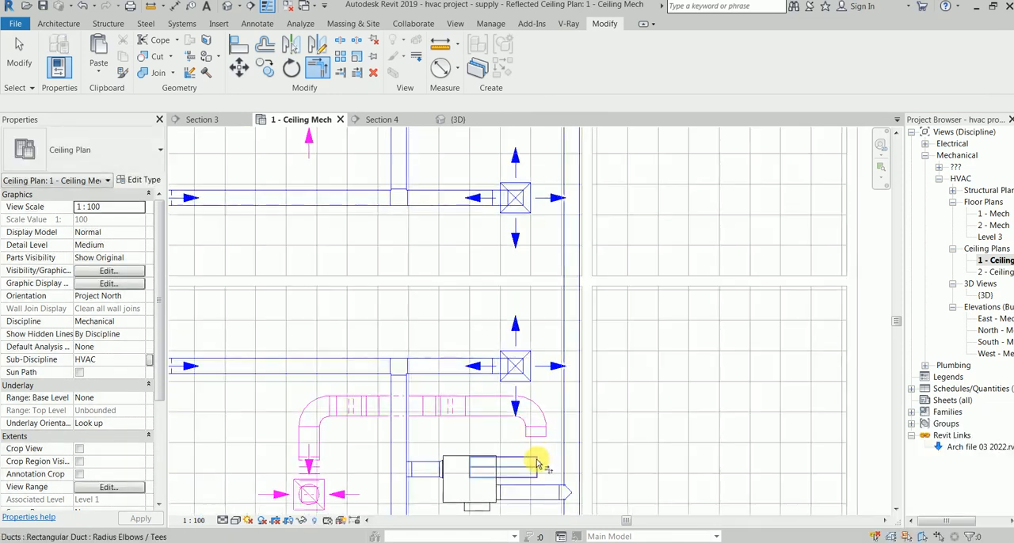
Step: Shorten the lower room's VAV return duct to 800 mm and join it to the copied branch with Trim/Extend to Corner
click(538, 465)
click(537, 466)
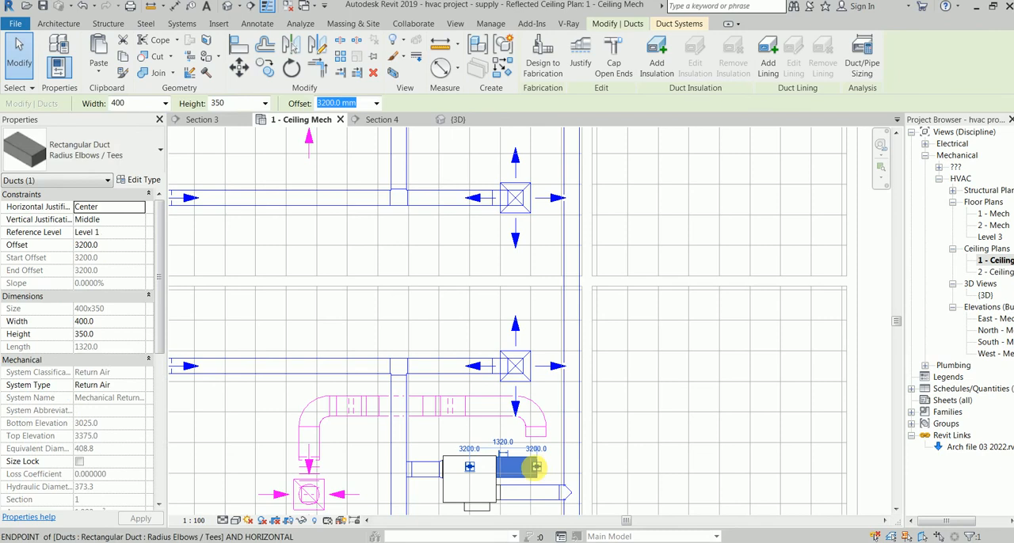
click(469, 468)
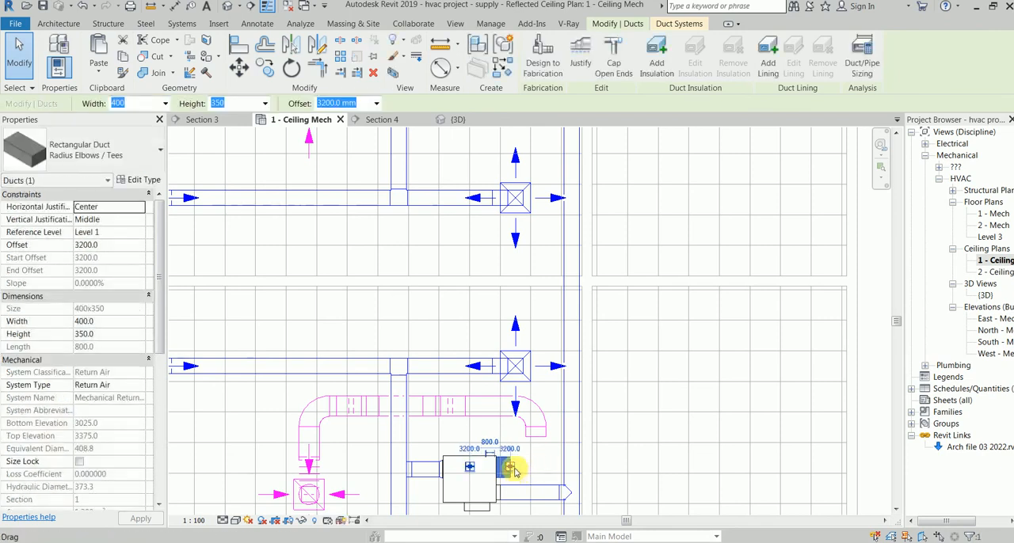
click(313, 71)
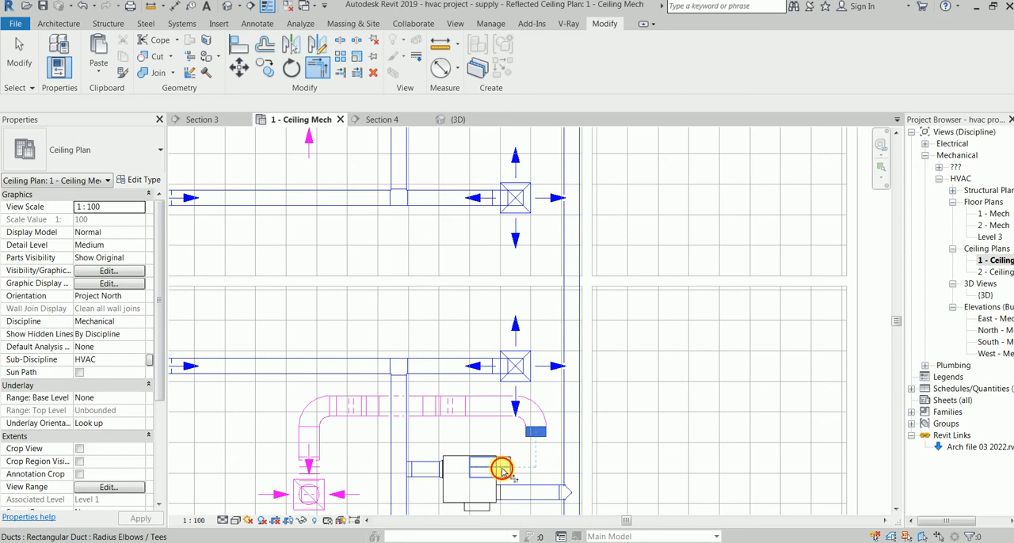
scroll(438, 452, down, 5)
key(Escape)
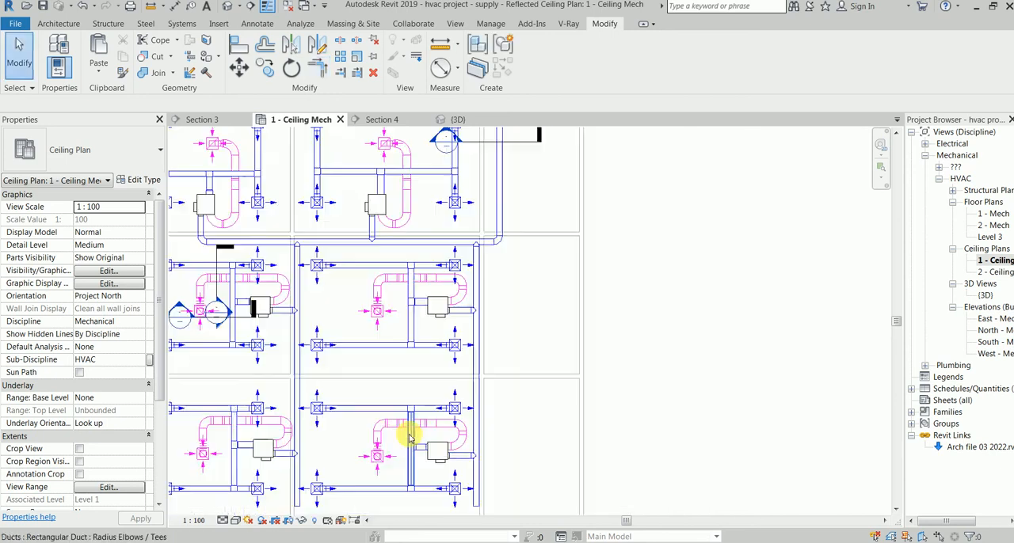
Step: Select the entire connected duct network in the ceiling plan, isolate it in 3D with a selection box, and view it from the front
middle_drag(401, 413, 409, 302)
middle_drag(434, 365, 484, 425)
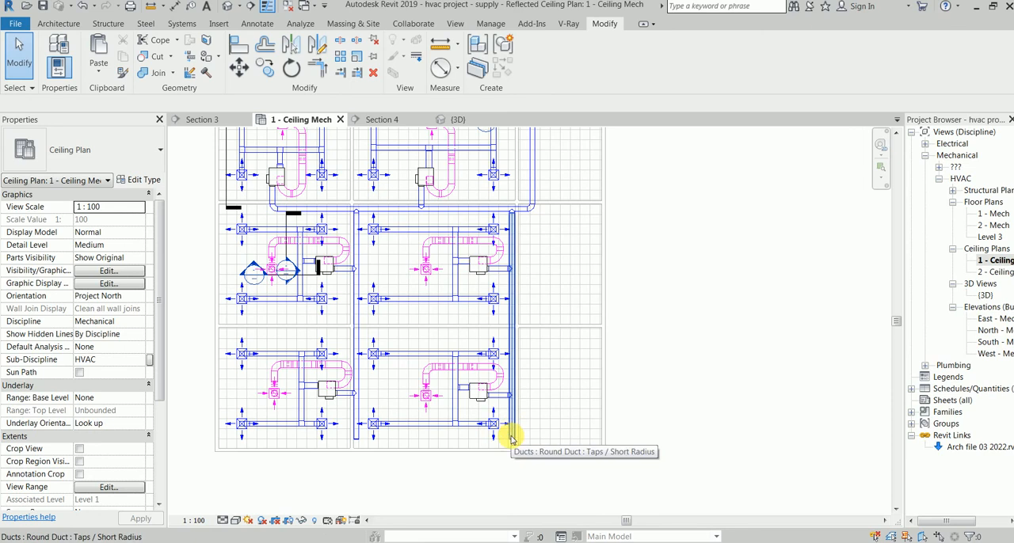
key(Tab)
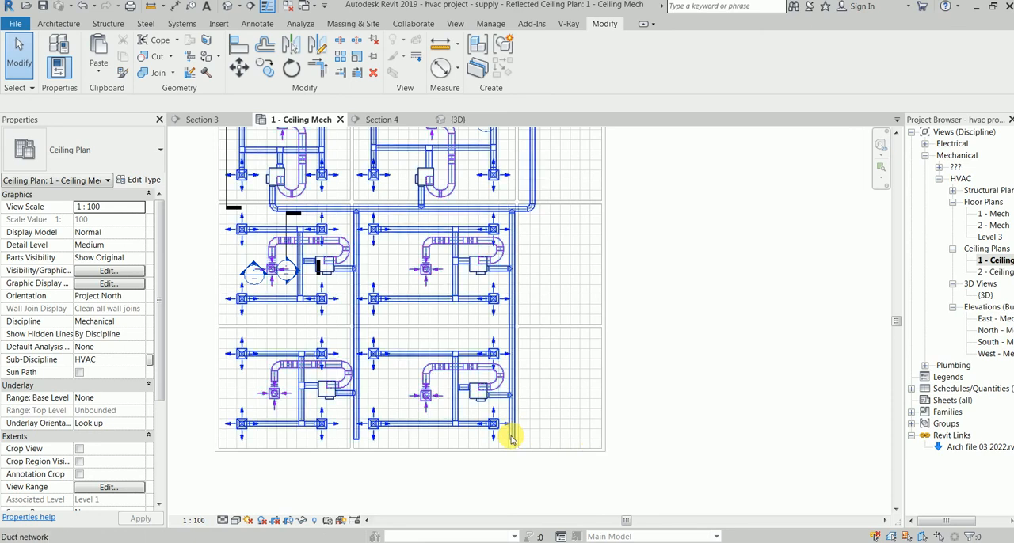
click(513, 439)
middle_drag(565, 312, 577, 407)
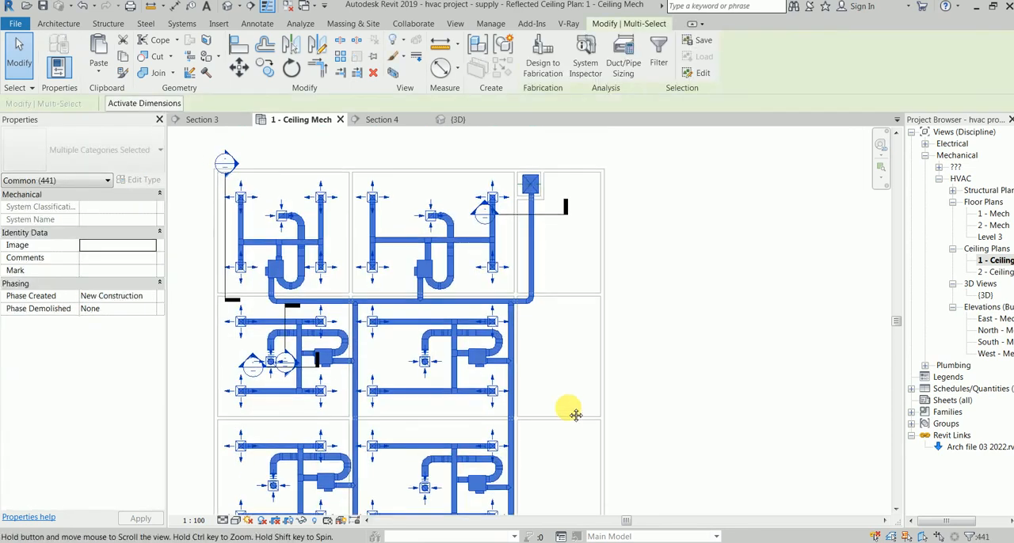
click(392, 72)
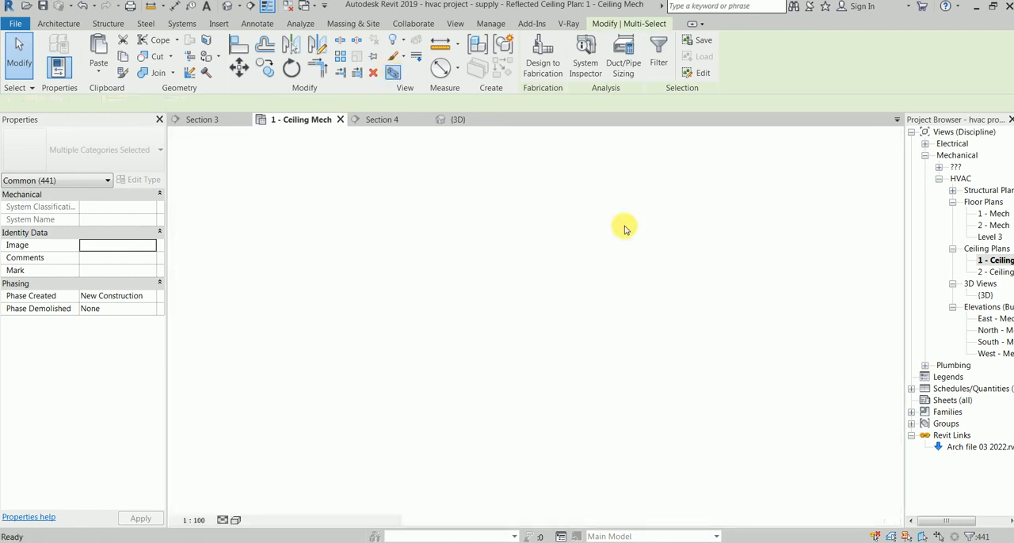
shift+middle_drag(418, 394, 370, 373)
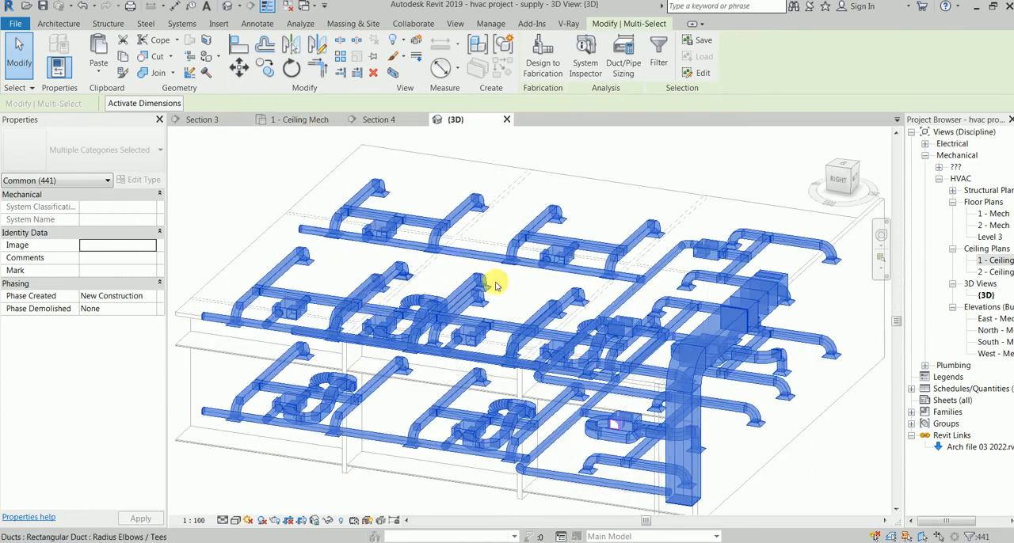
click(205, 191)
shift+middle_drag(245, 316, 522, 326)
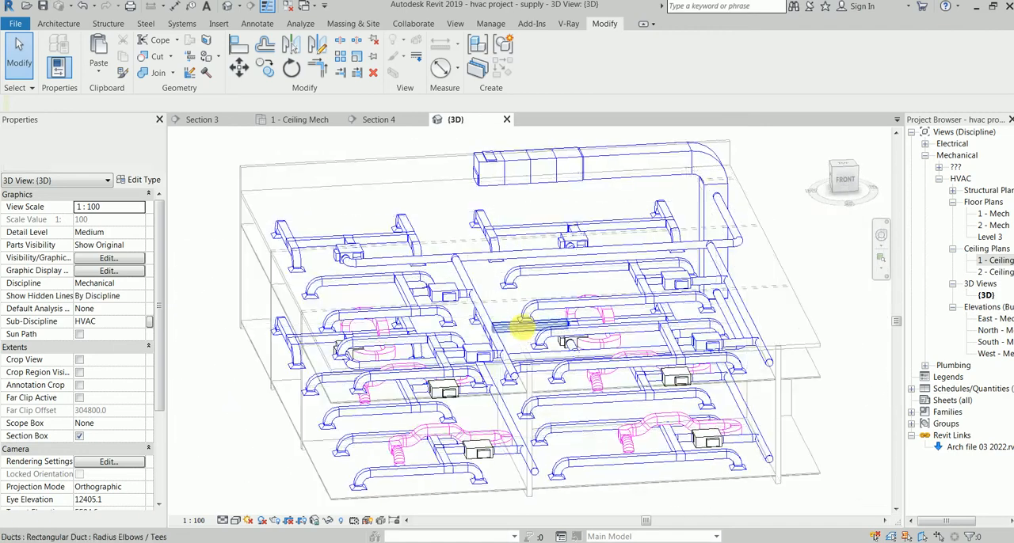
Step: Start the System Inspector on the rooftop outdoor AHU and inspect the Mechanical Supply Air 2 system
click(560, 163)
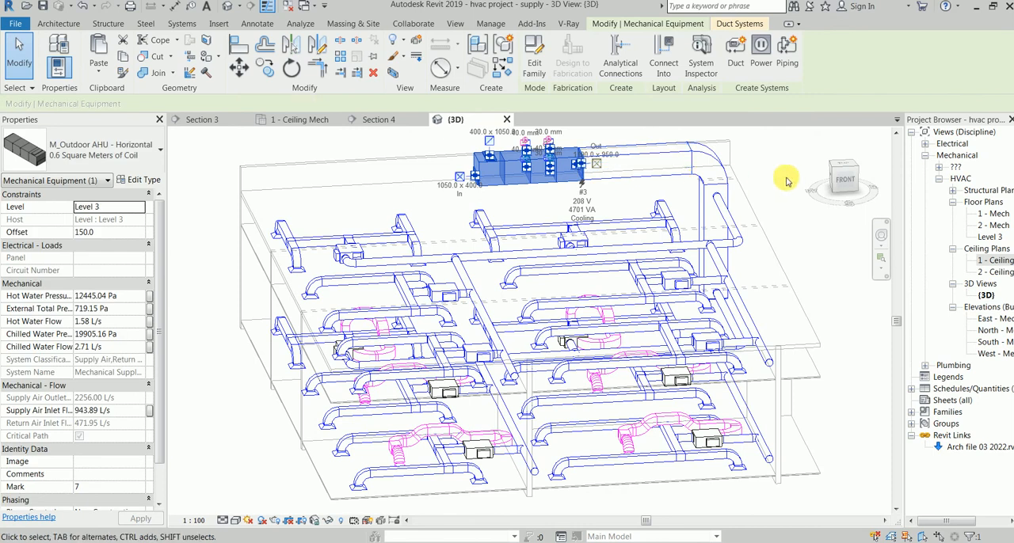
click(708, 61)
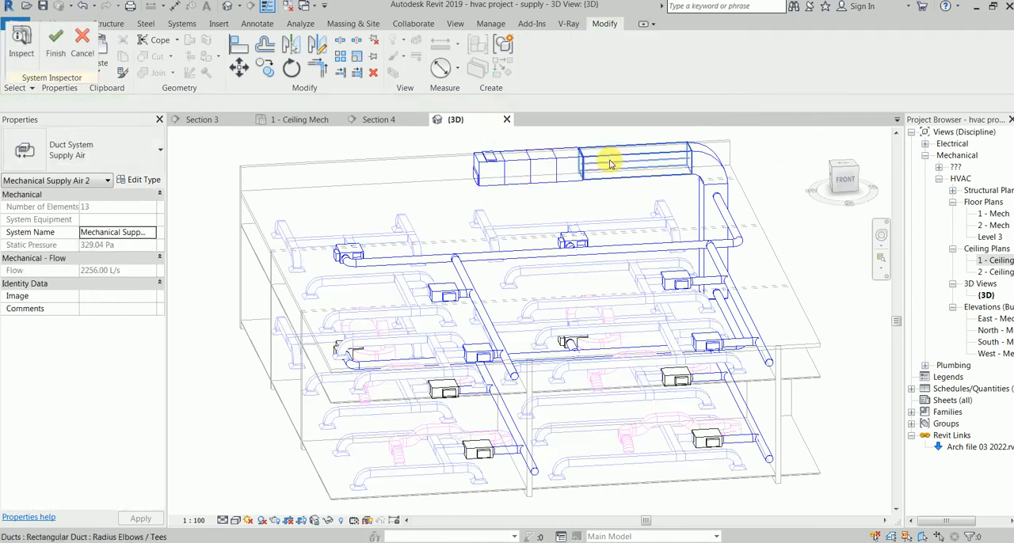
click(26, 40)
drag(72, 77, 144, 118)
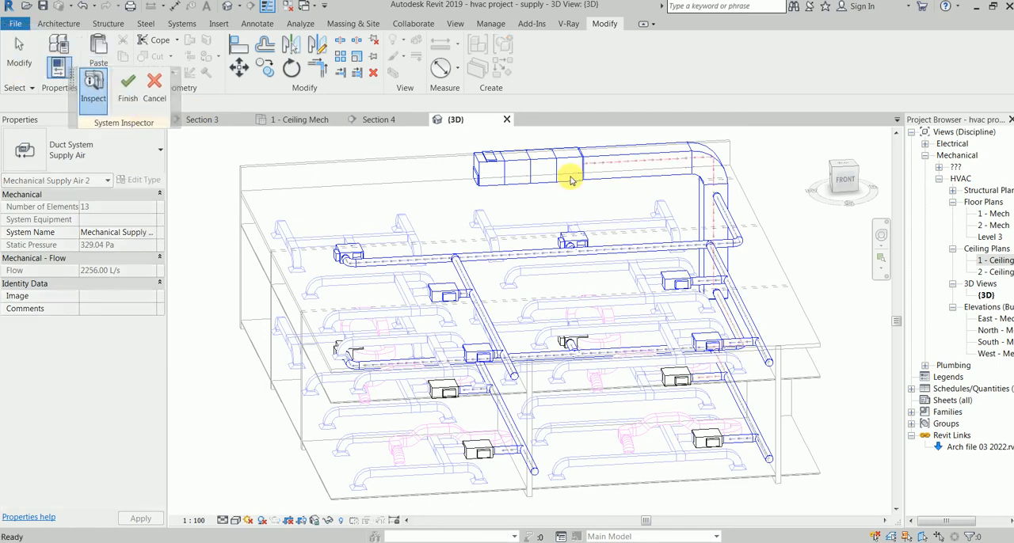
Step: Examine the airflow direction, flow and pressure along the vertical supply duct and the upper floor's main duct to its VAV units
scroll(536, 163, up, 5)
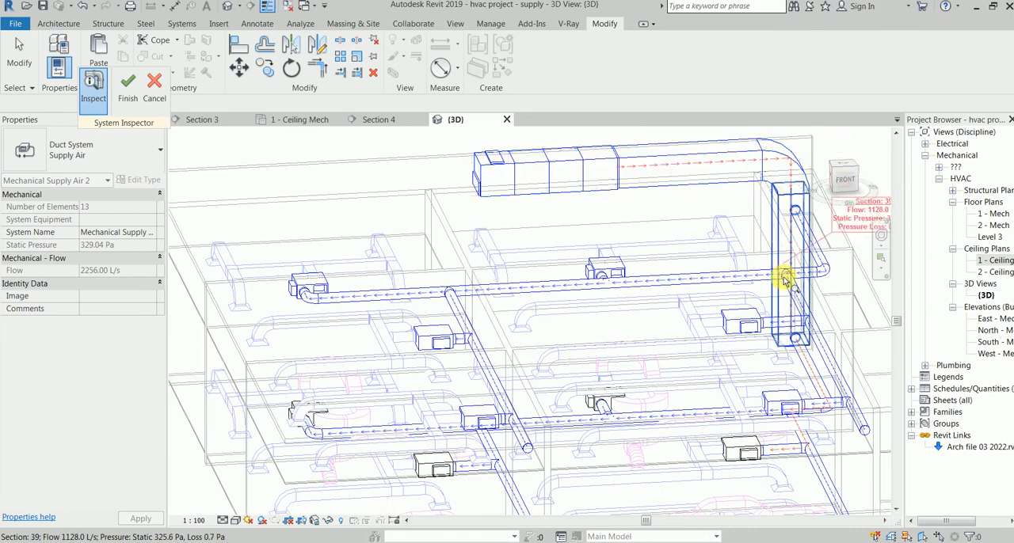
mouse_move(747, 283)
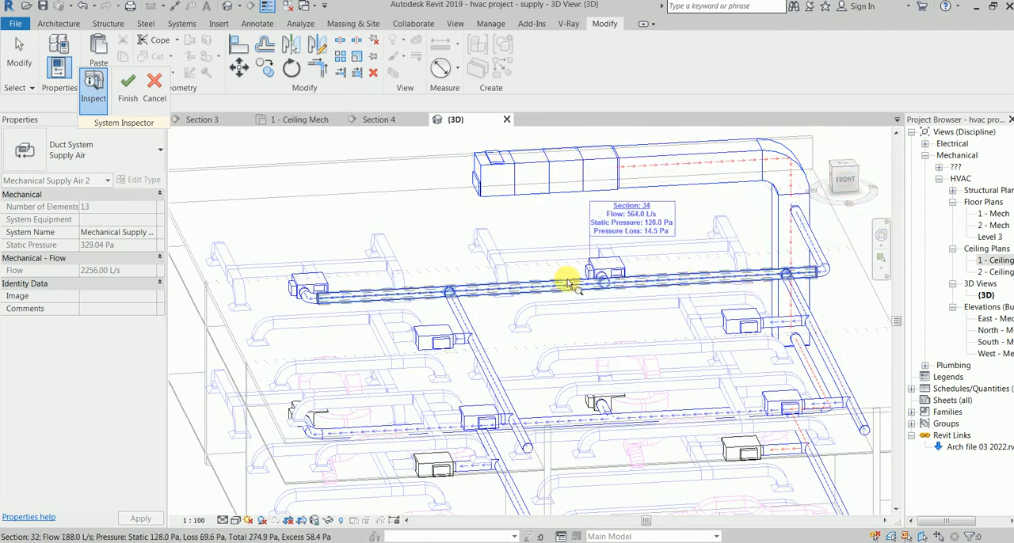
scroll(665, 273, up, 4)
scroll(665, 273, down, 4)
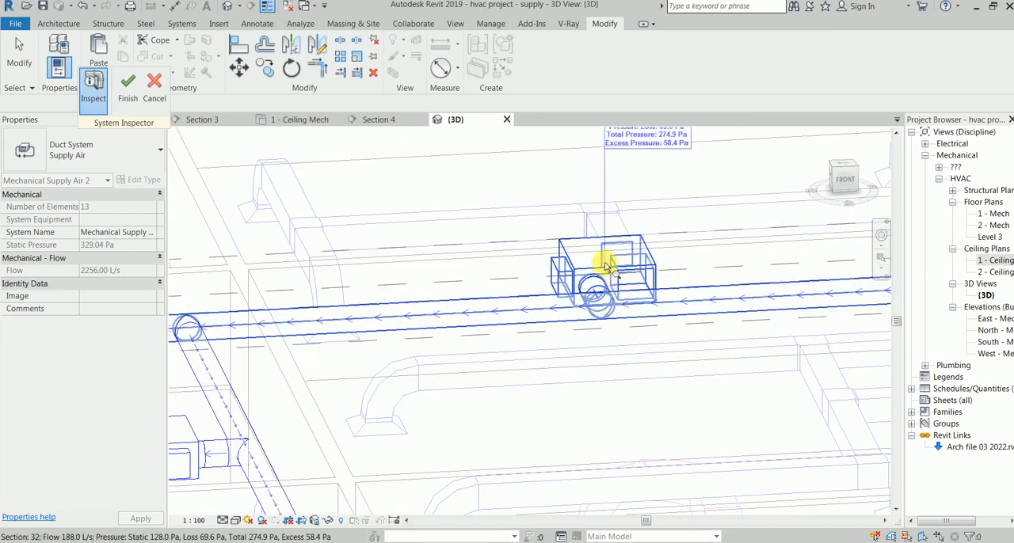
middle_drag(461, 282, 640, 266)
mouse_move(356, 289)
scroll(335, 302, down, 1)
middle_drag(335, 302, 437, 238)
scroll(345, 216, up, 2)
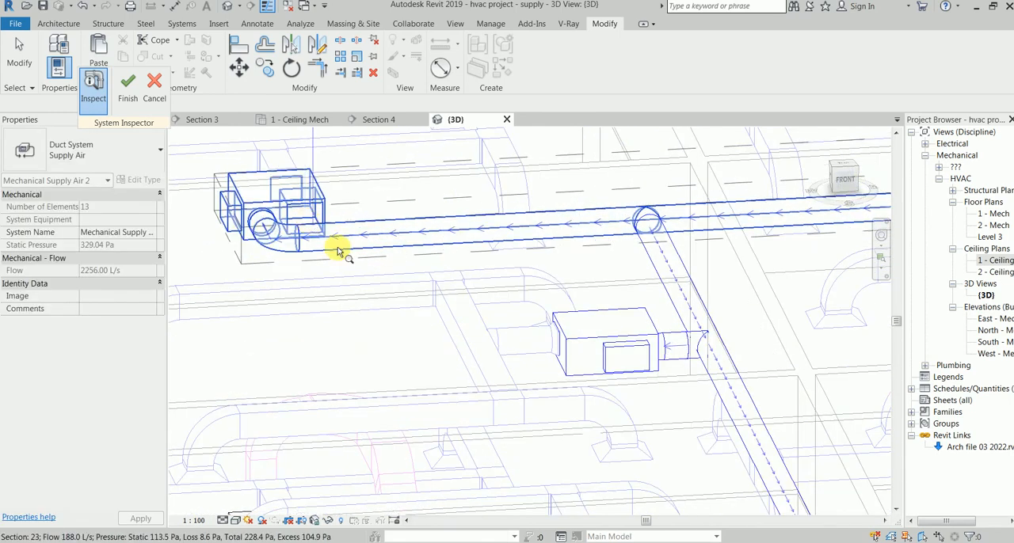
Step: Examine the airflow direction, flow and pressure along the main supply ducts and lower VAV branches, and close the System Inspector
middle_drag(677, 273, 619, 161)
scroll(623, 335, down, 2)
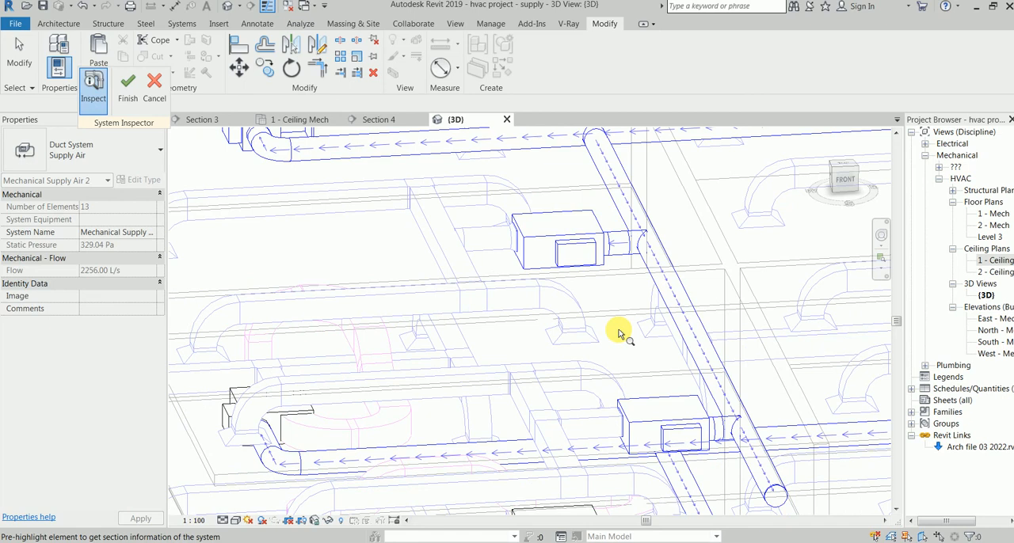
mouse_move(684, 320)
scroll(683, 320, down, 1)
scroll(695, 362, up, 2)
middle_drag(700, 363, 563, 285)
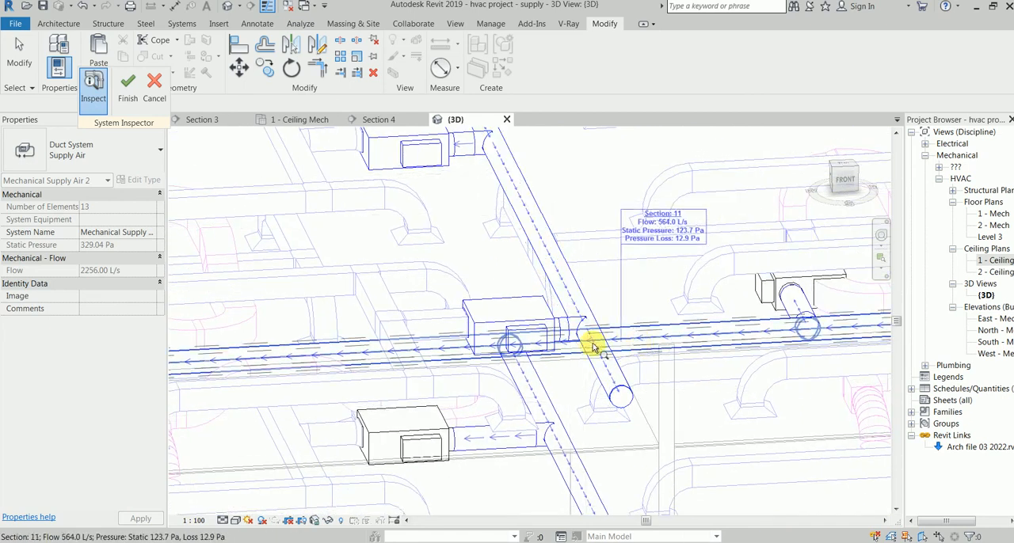
mouse_move(412, 346)
middle_drag(385, 323, 616, 323)
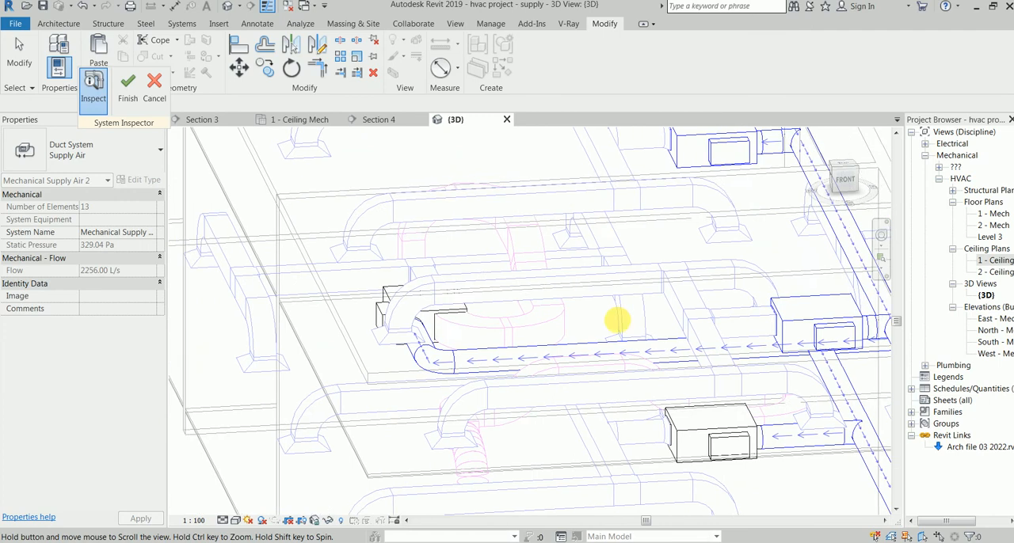
scroll(432, 363, up, 2)
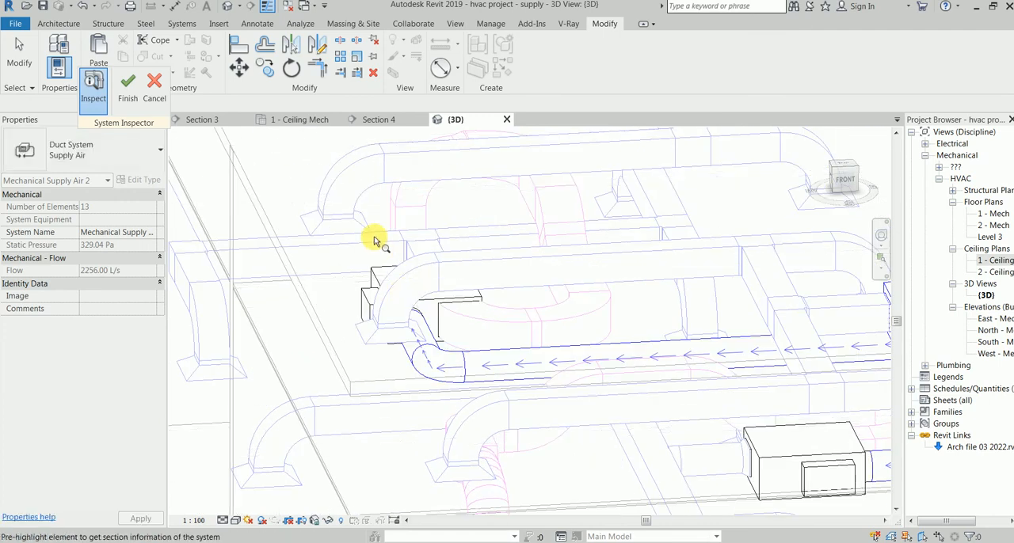
scroll(390, 241, down, 1)
middle_drag(541, 248, 464, 309)
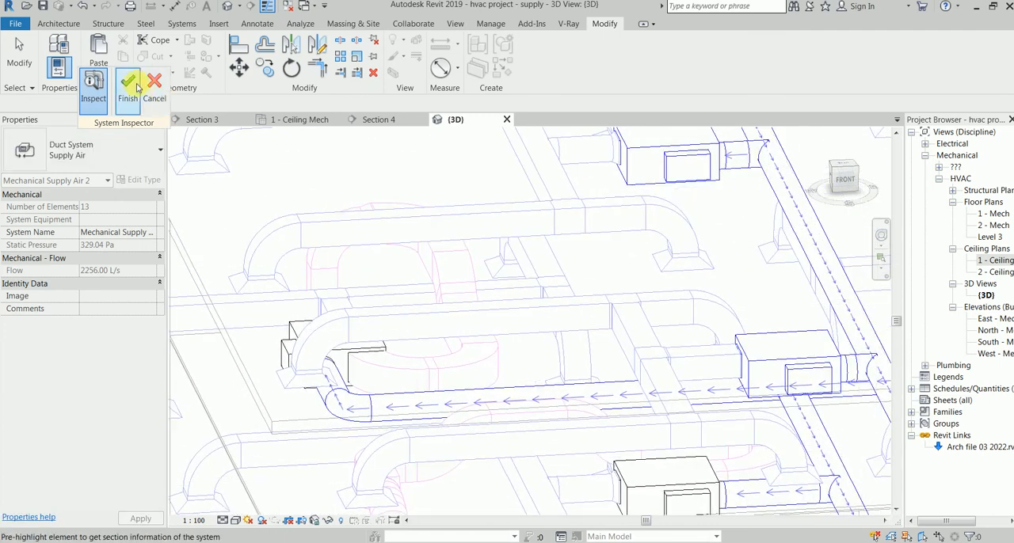
click(151, 83)
Step: Examine the supply and return duct connections at the VAV units on both floors from the left side in 3D
scroll(687, 289, down, 2)
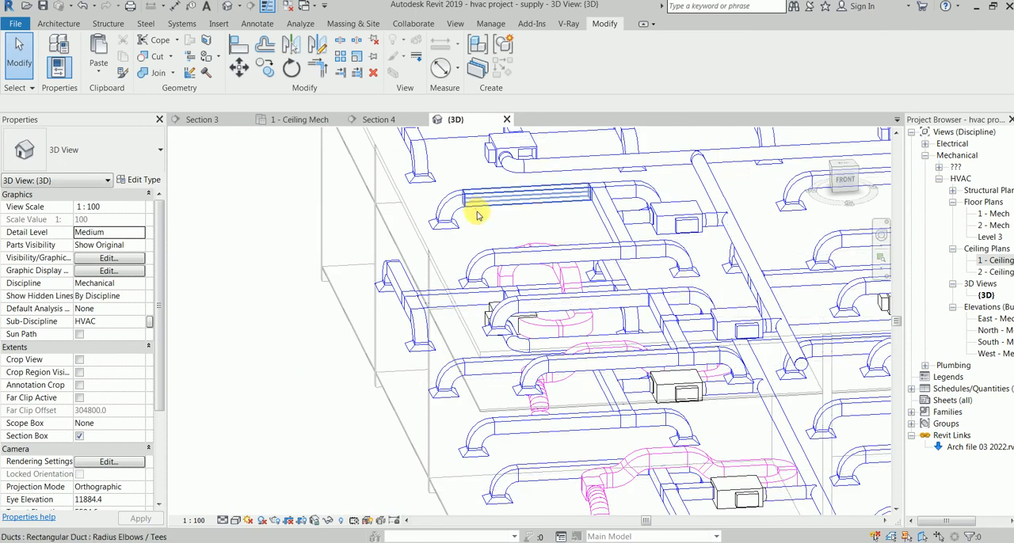
mouse_move(583, 245)
shift+middle_down()
mouse_move(644, 251)
mouse_move(637, 255)
shift+middle_up()
middle_drag(656, 305, 464, 274)
middle_drag(636, 384, 550, 379)
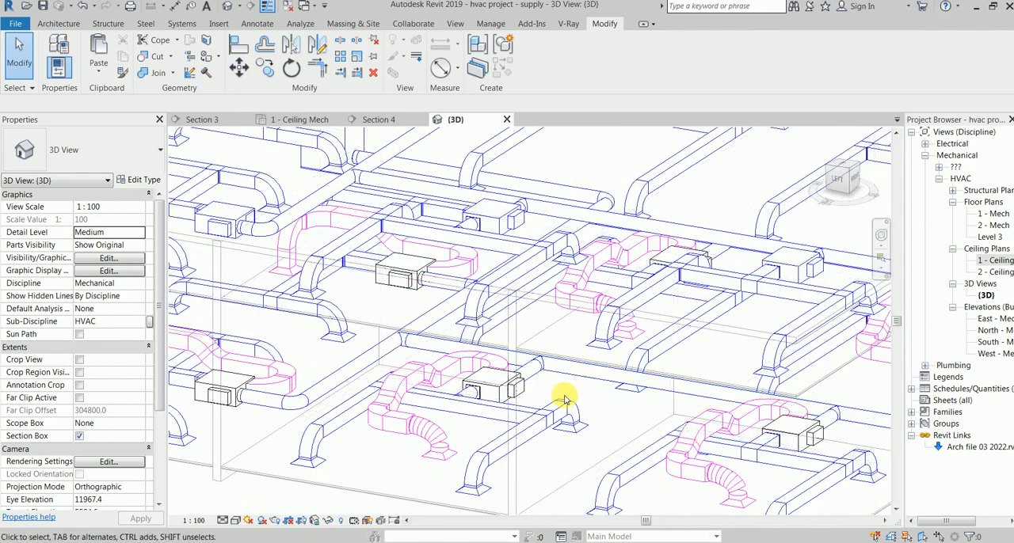
scroll(566, 401, down, 1)
middle_drag(274, 406, 436, 409)
scroll(446, 384, up, 2)
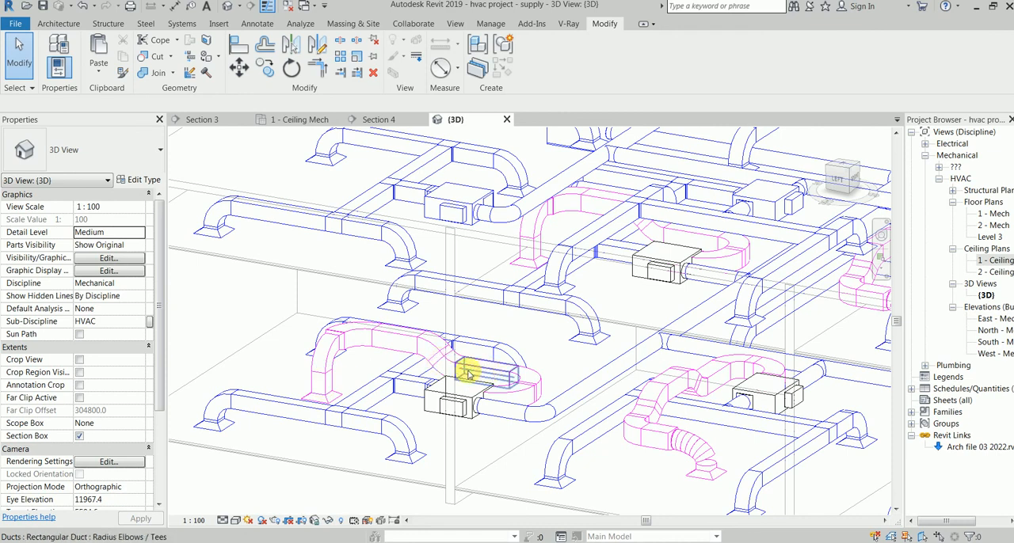
middle_drag(355, 366, 330, 384)
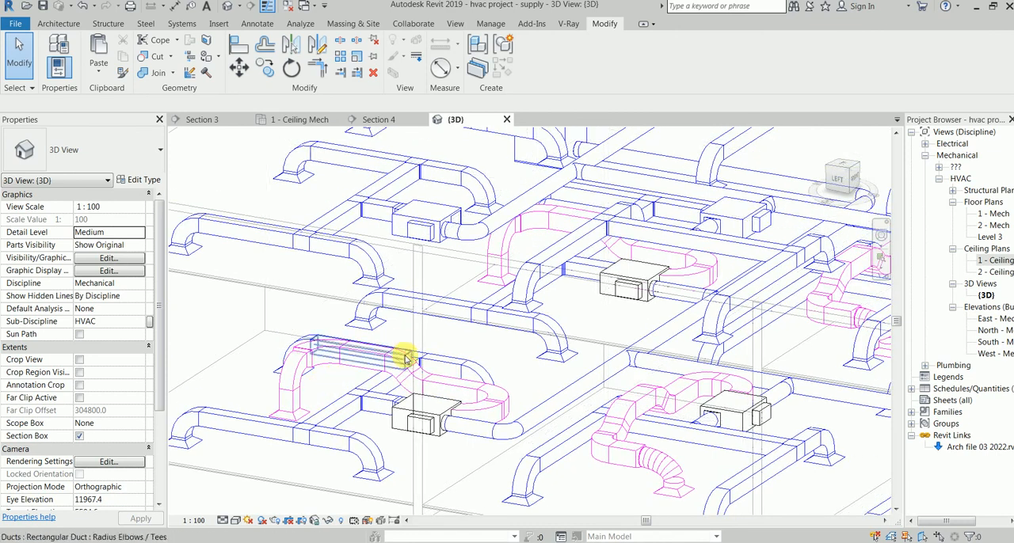
scroll(493, 367, down, 2)
scroll(515, 425, up, 2)
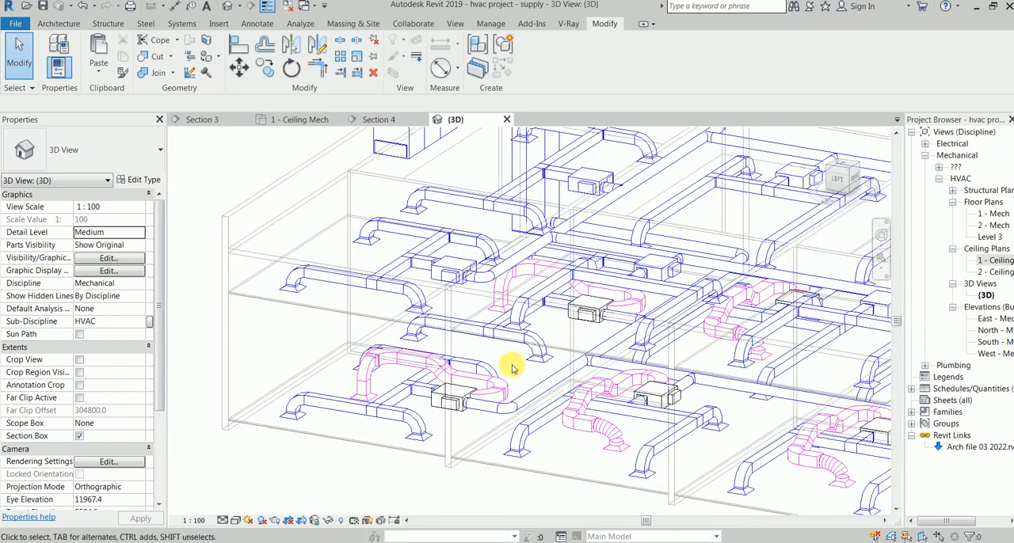
middle_drag(556, 376, 475, 376)
scroll(485, 373, down, 2)
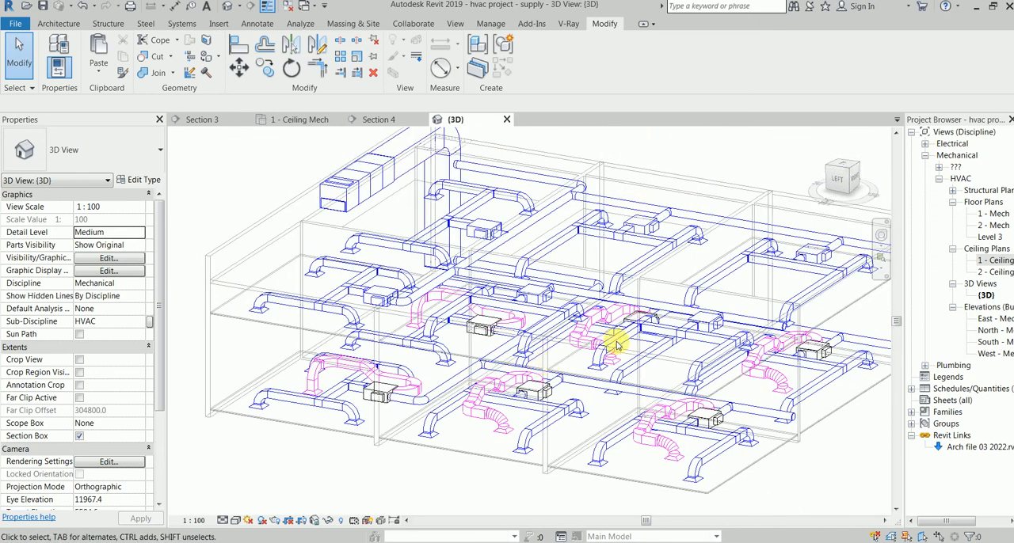